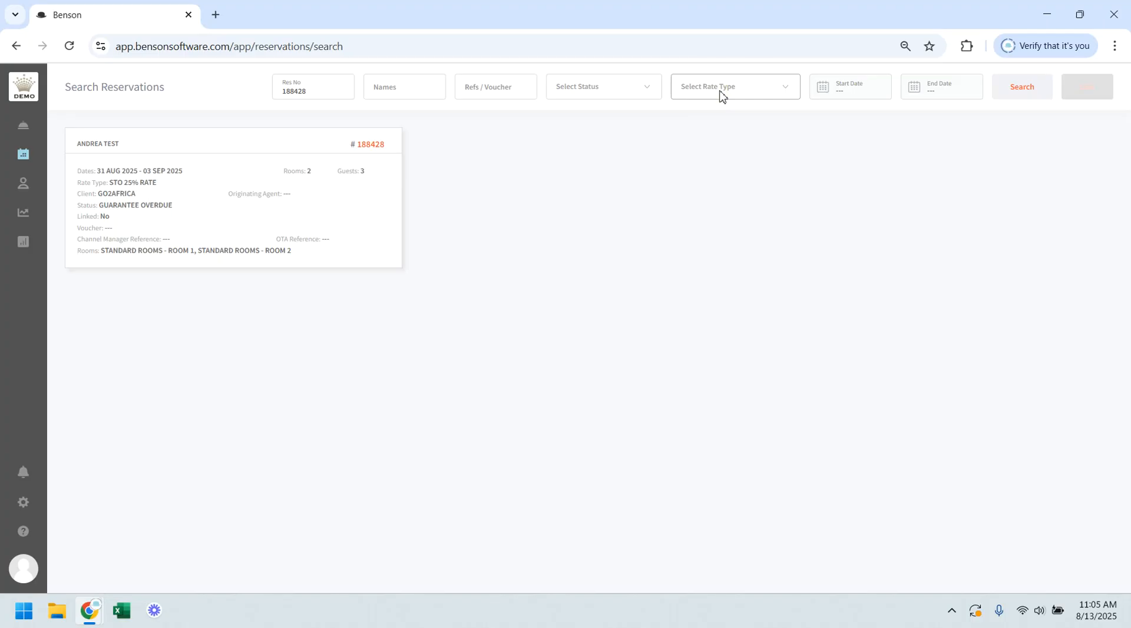
Step: Open the found reservation's details and confirm the provisional reservation
click(855, 99)
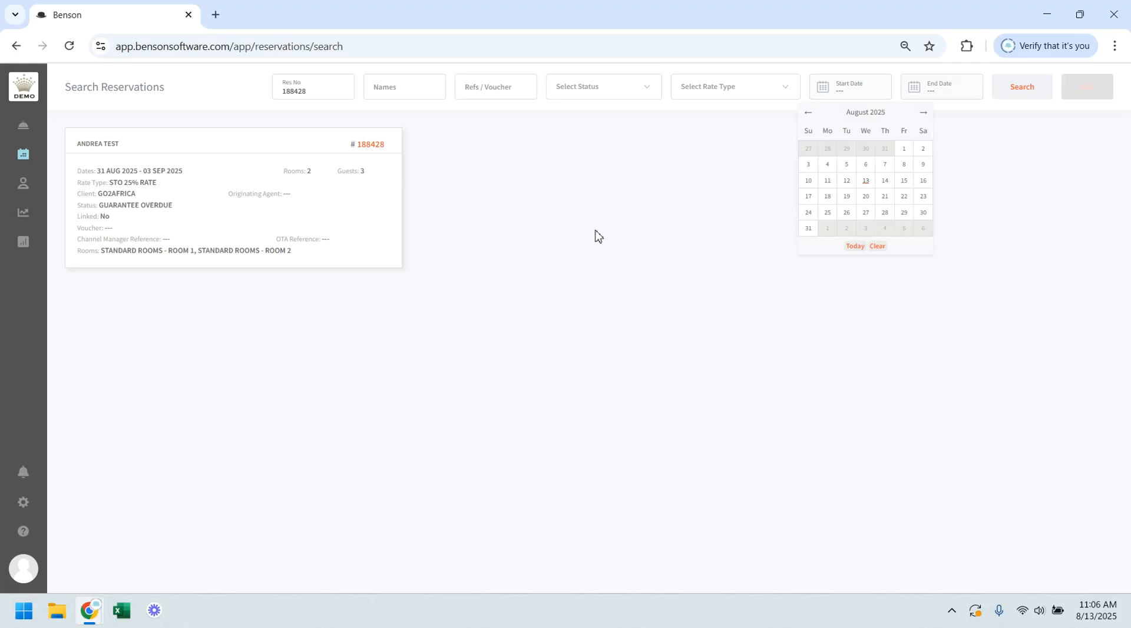
mouse_move(273, 176)
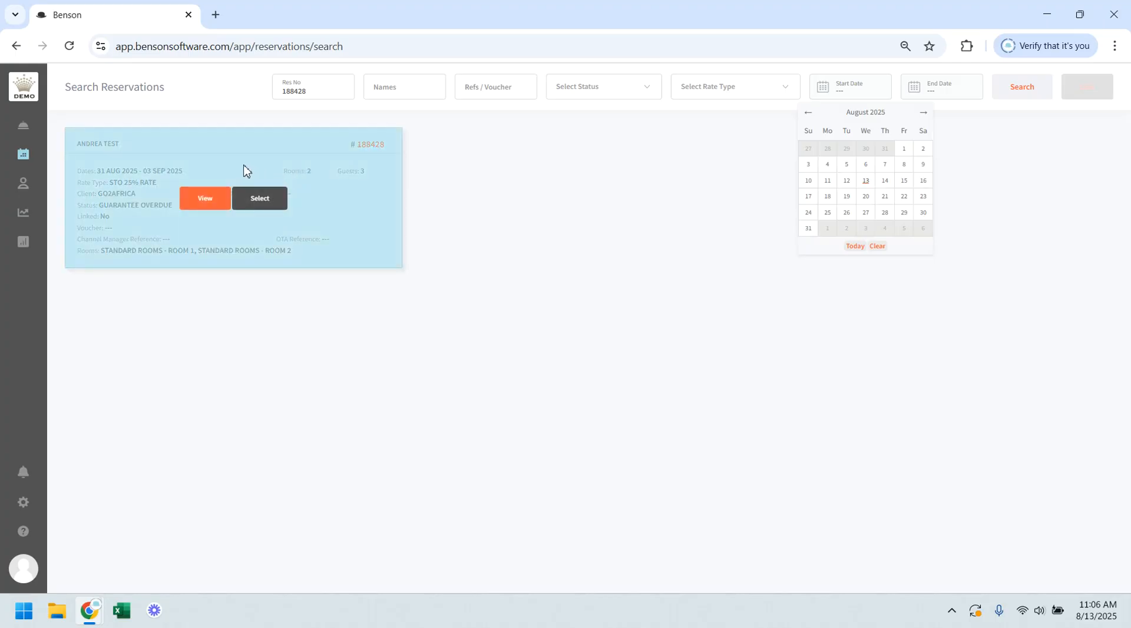
click(205, 200)
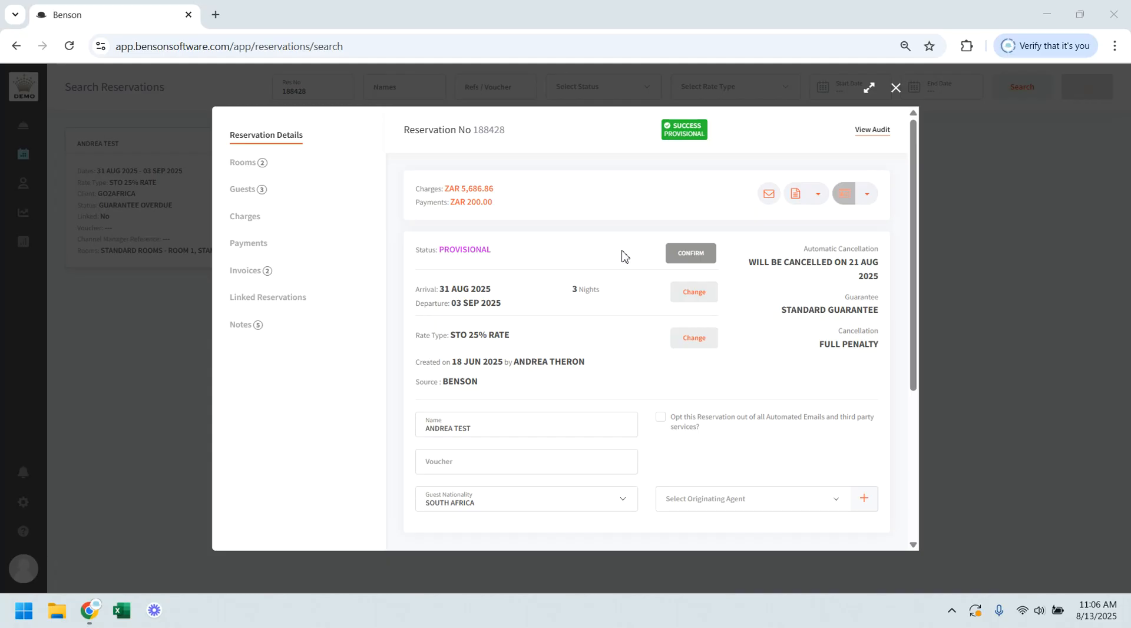
click(696, 254)
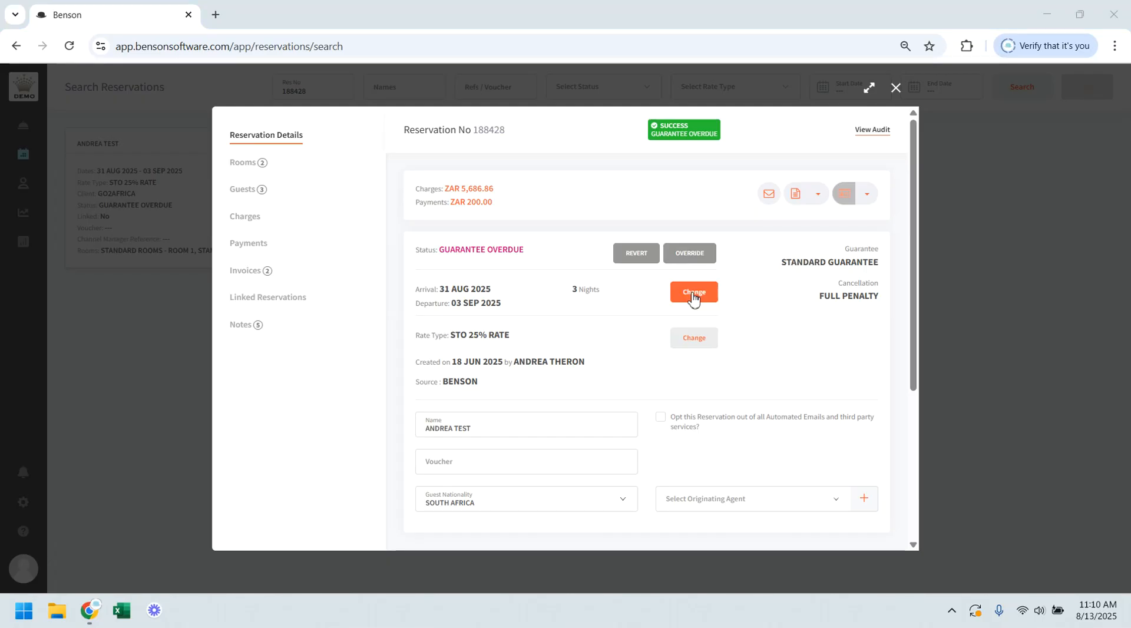
Step: Change the reservation's arrival to 01 Oct 2025 and departure to 04 Oct 2025, and proceed to the edit summary
click(692, 299)
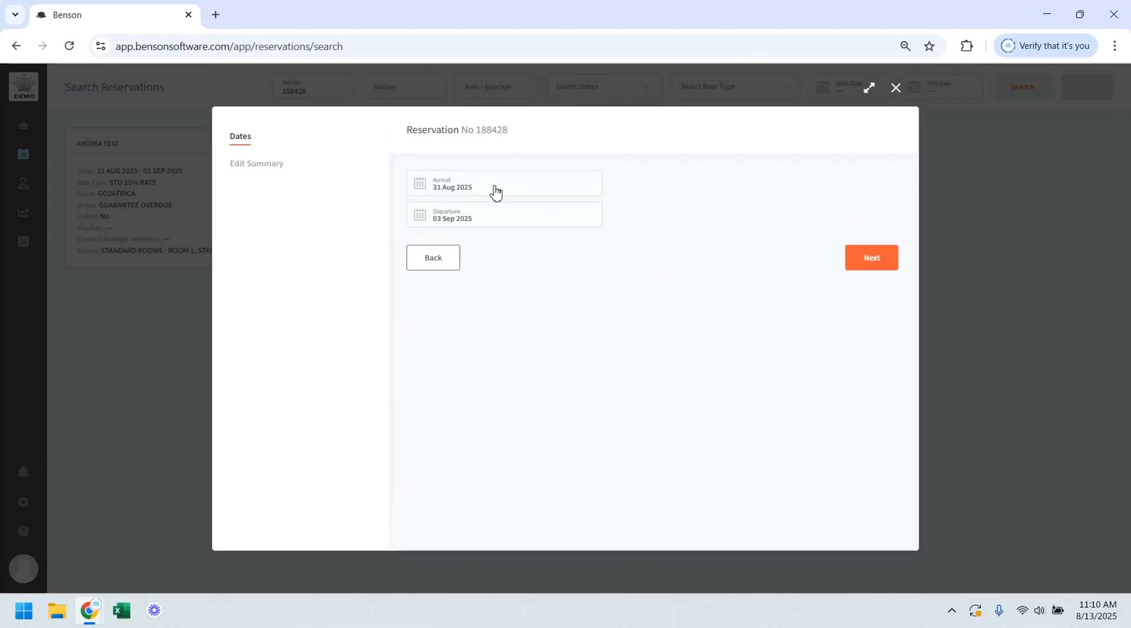
click(494, 191)
click(531, 212)
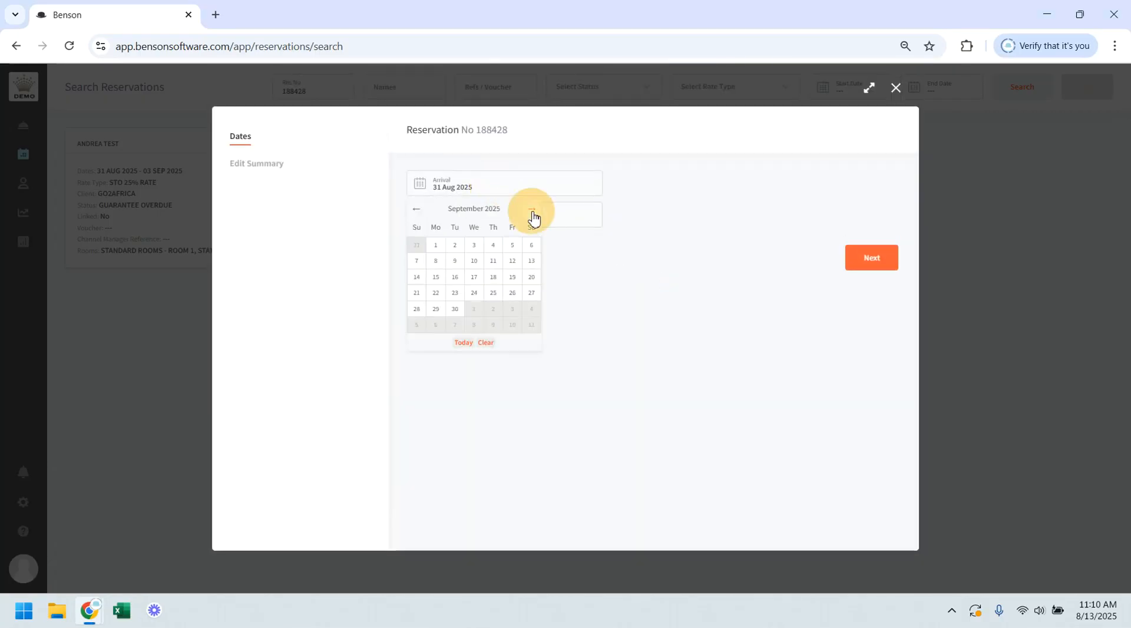
click(532, 212)
click(474, 244)
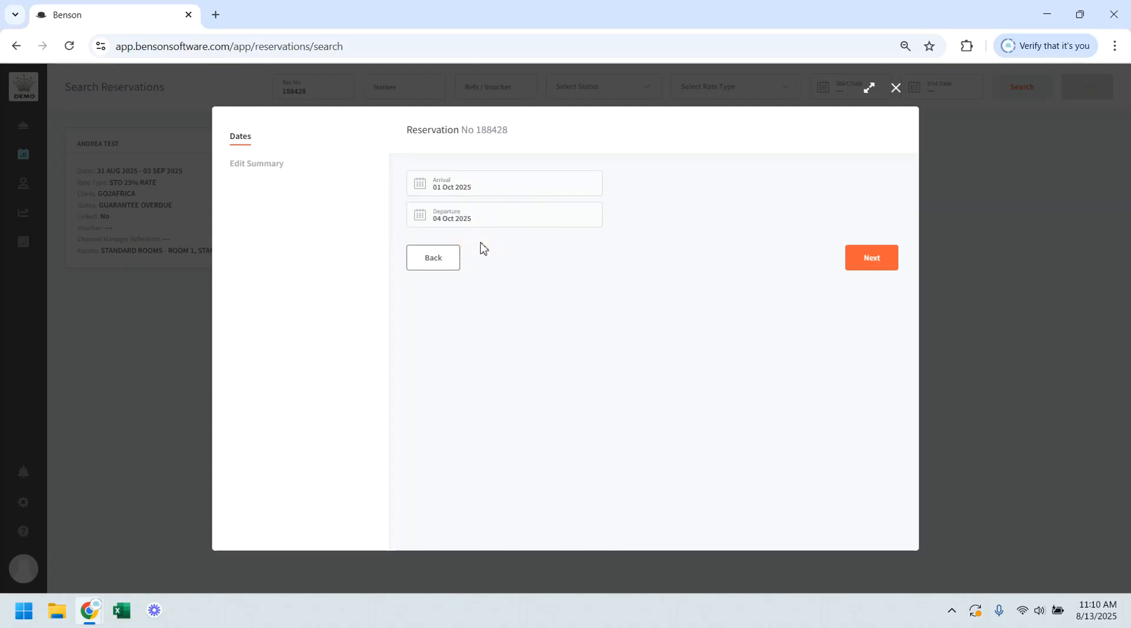
click(872, 259)
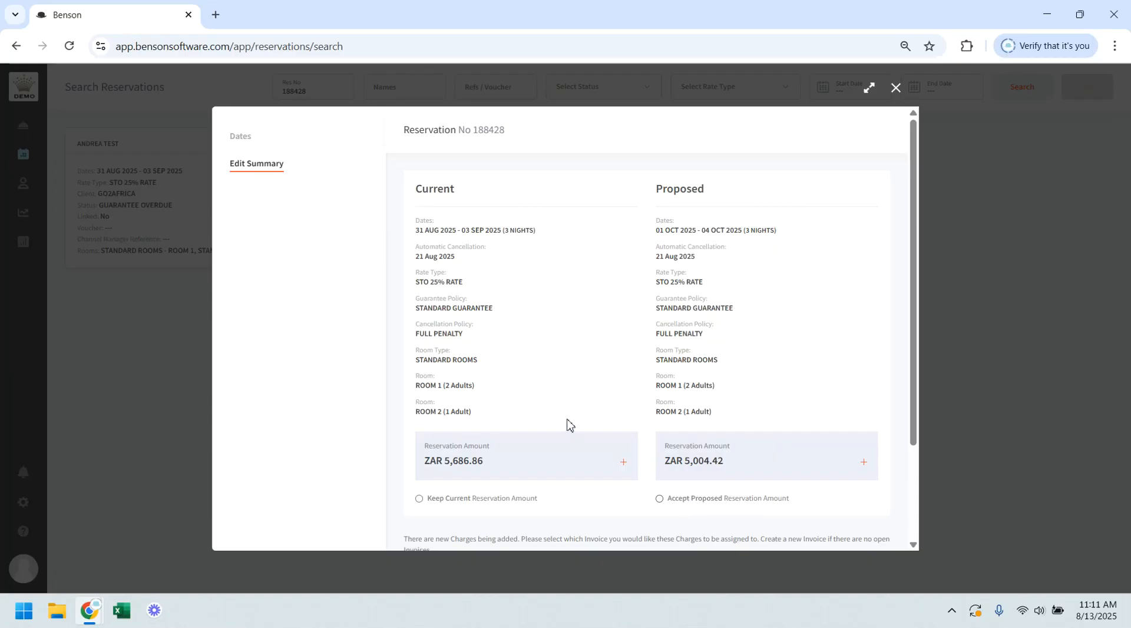
Step: Apply an amendment penalty of ZAR 675 to the GO2AFRICA invoice
scroll(568, 424, down, 3)
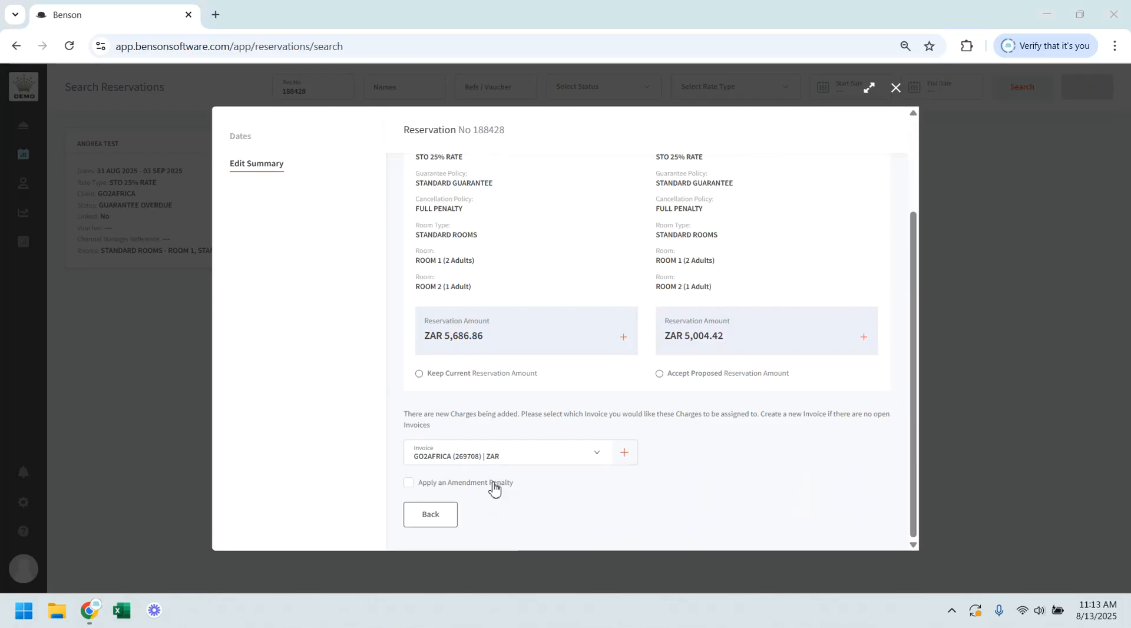
click(493, 483)
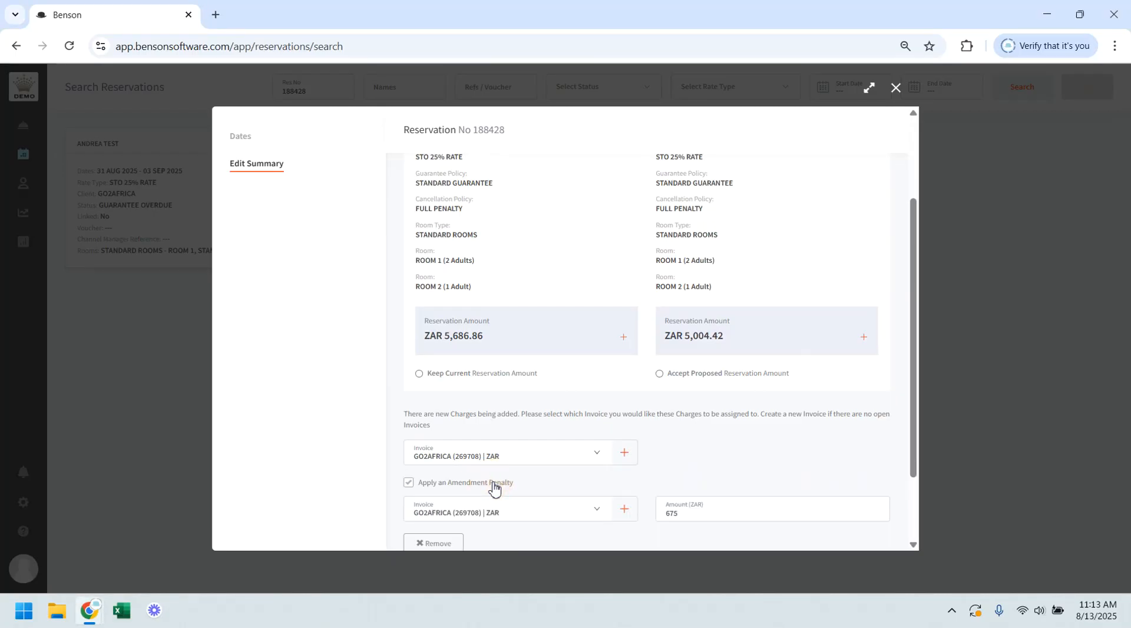
scroll(534, 436, down, 2)
click(530, 420)
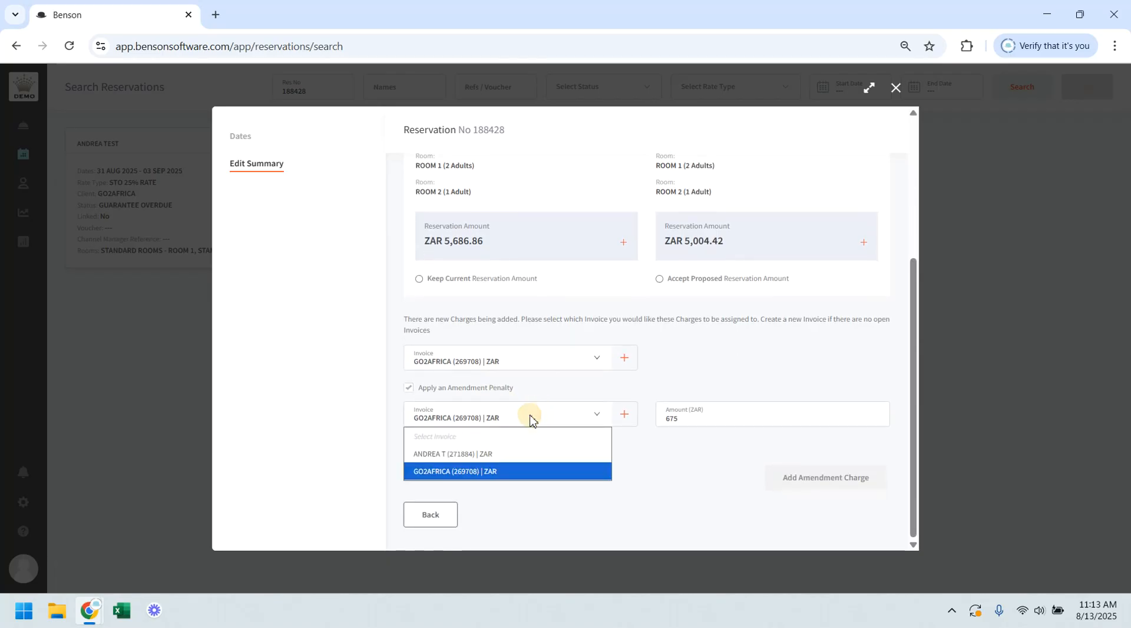
click(491, 471)
click(695, 422)
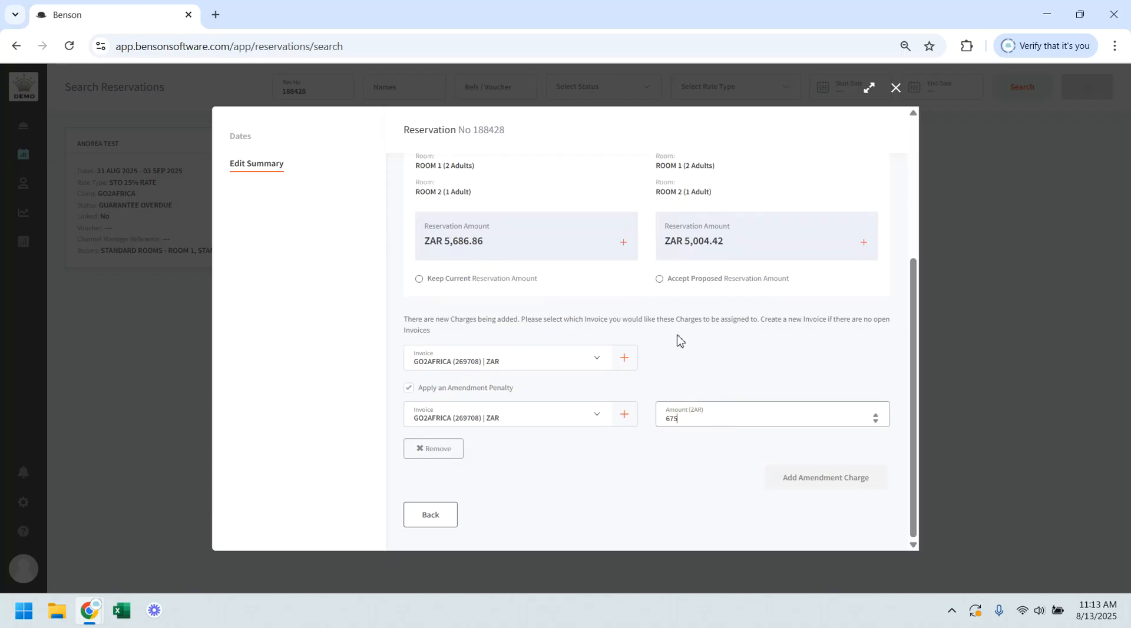
Step: Accept the proposed reservation amount for the new dates and confirm the date change
scroll(680, 341, up, 4)
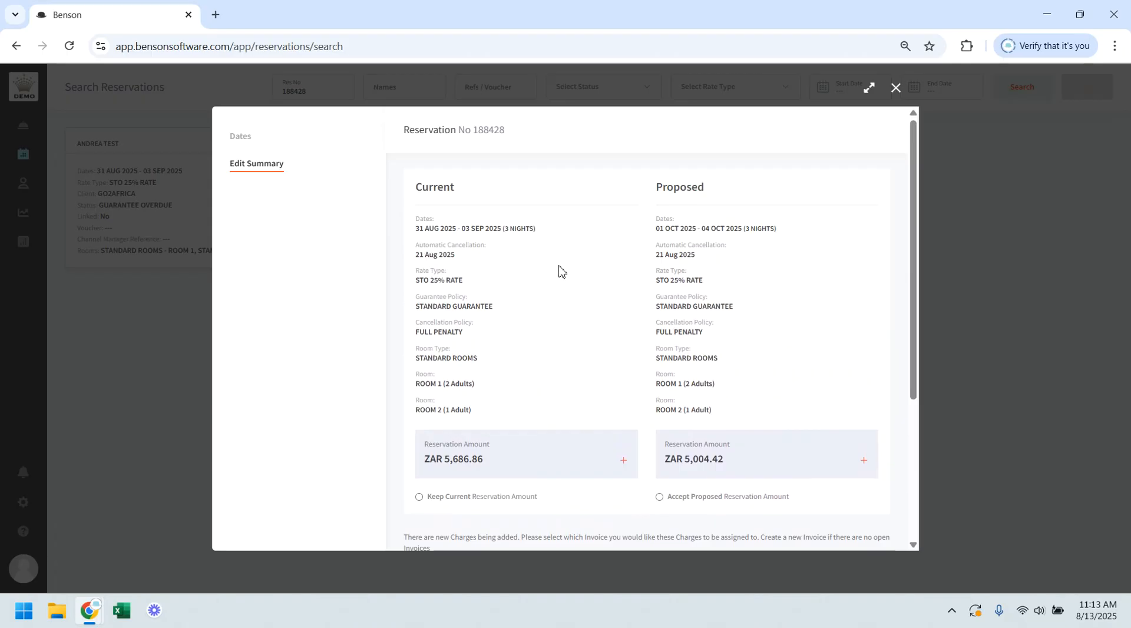
click(659, 499)
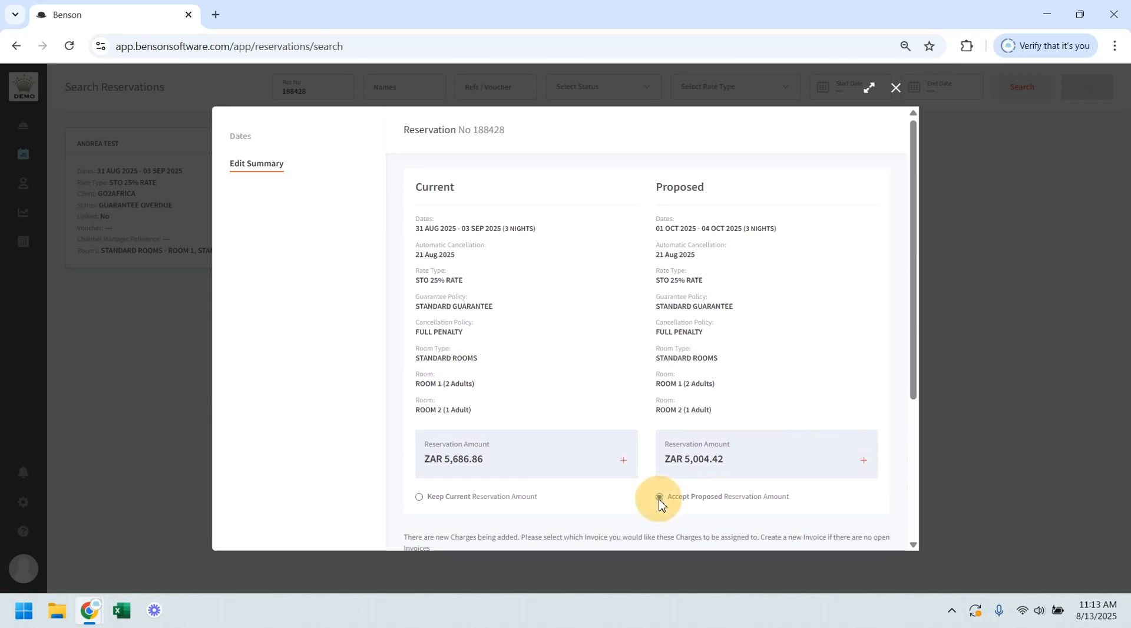
scroll(747, 361, down, 4)
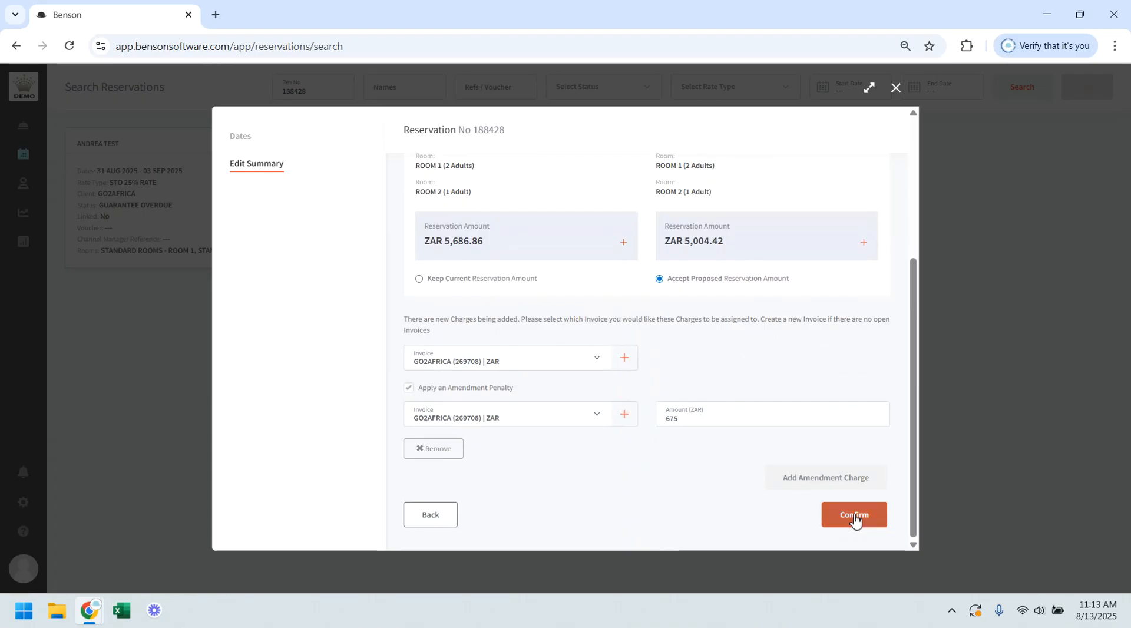
click(860, 518)
right_click(861, 517)
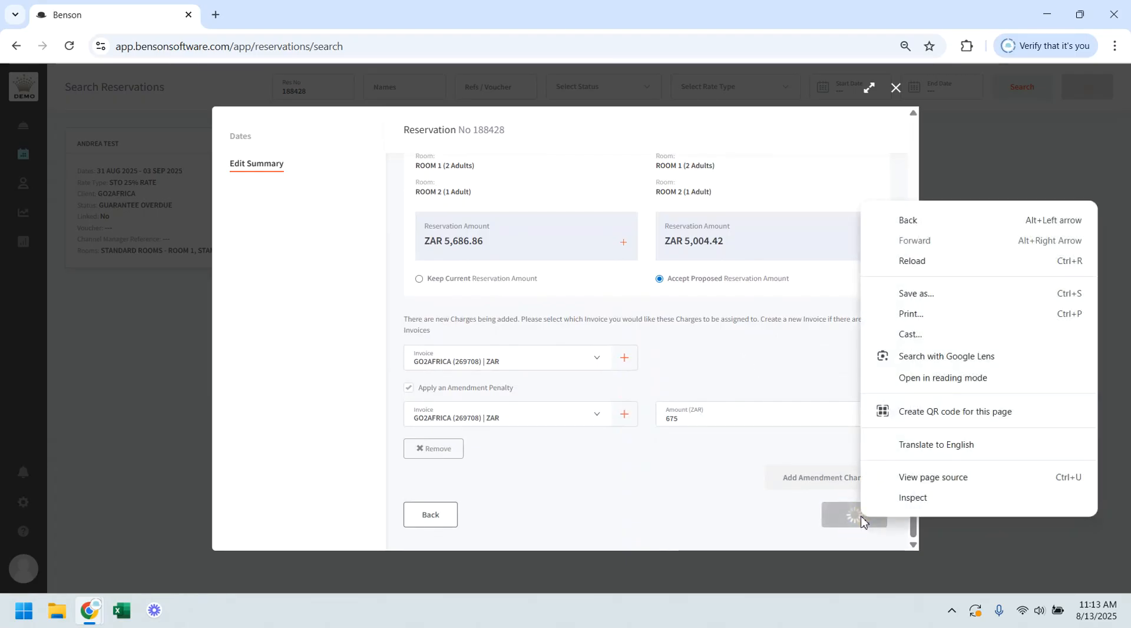
click(751, 537)
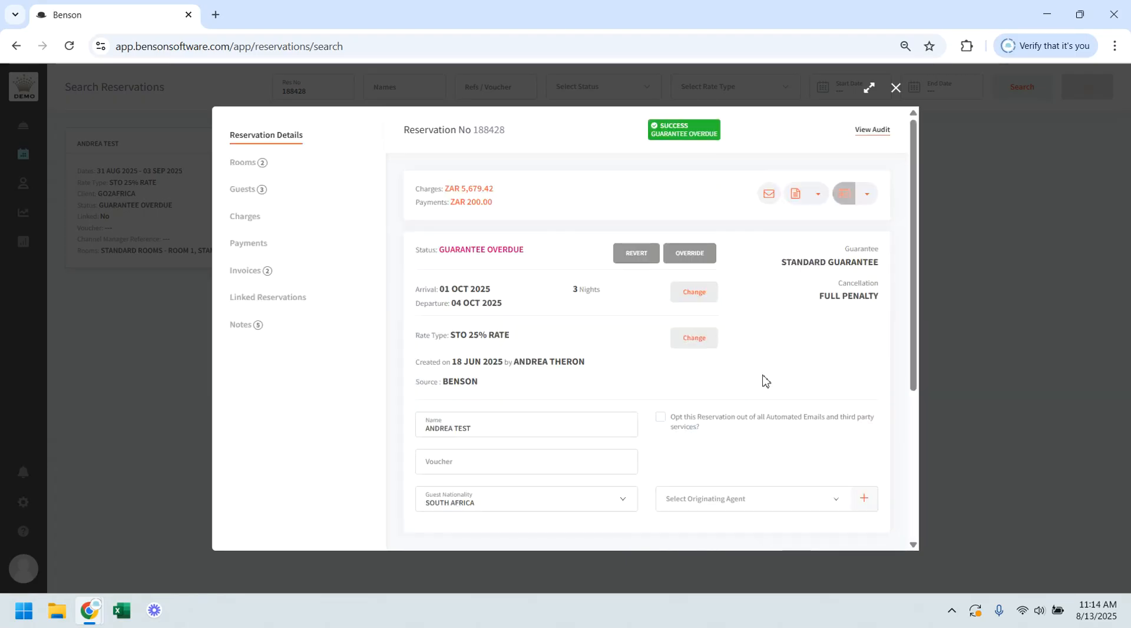
Step: Change the reservation's rate type to RACK RATE - 2 PAX in ZAR, accepting the proposed reservation amount without an amendment penalty
click(709, 349)
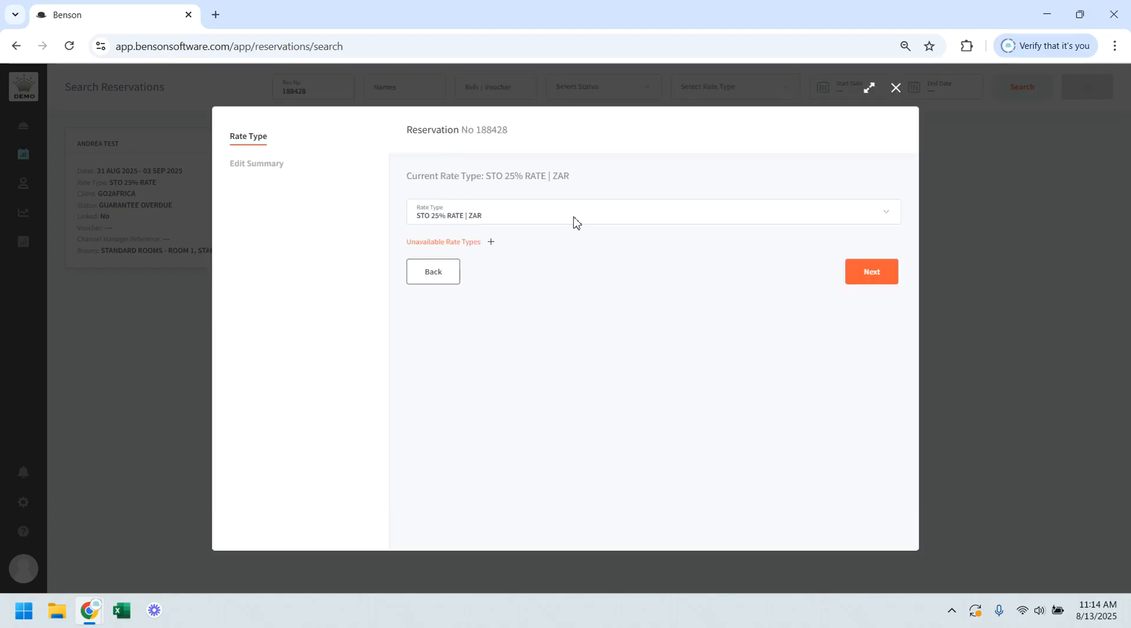
click(576, 223)
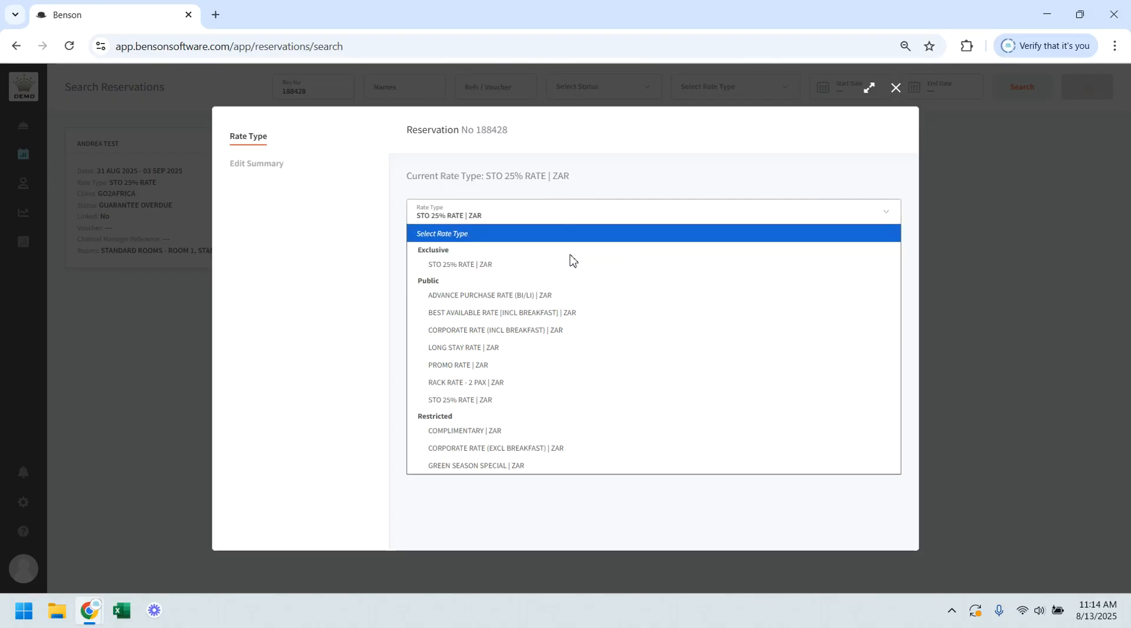
click(533, 384)
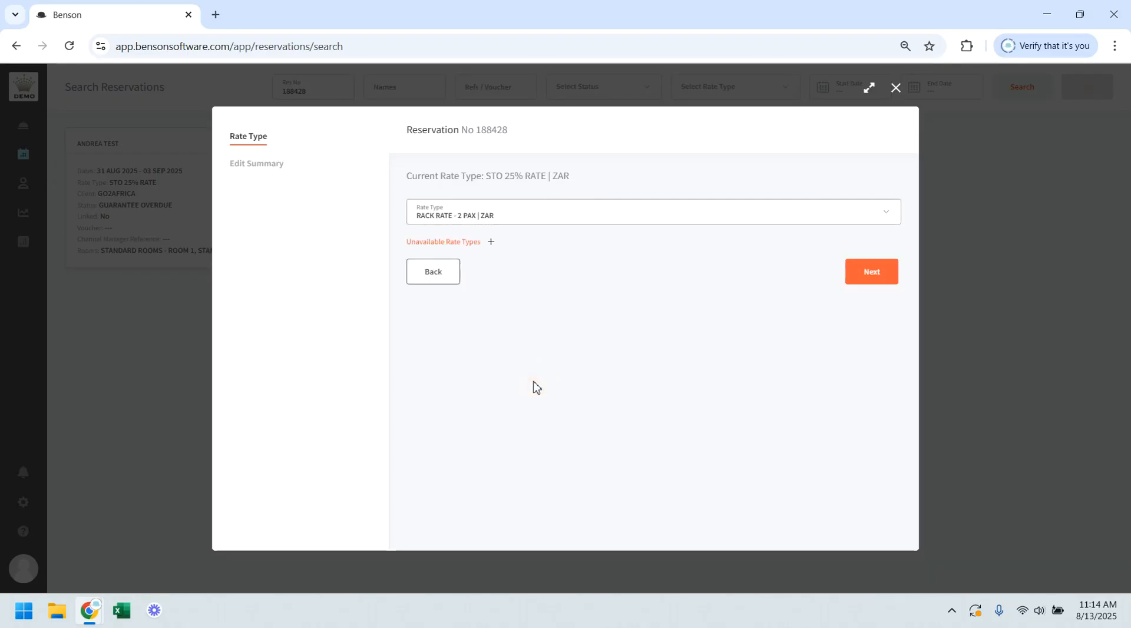
click(856, 279)
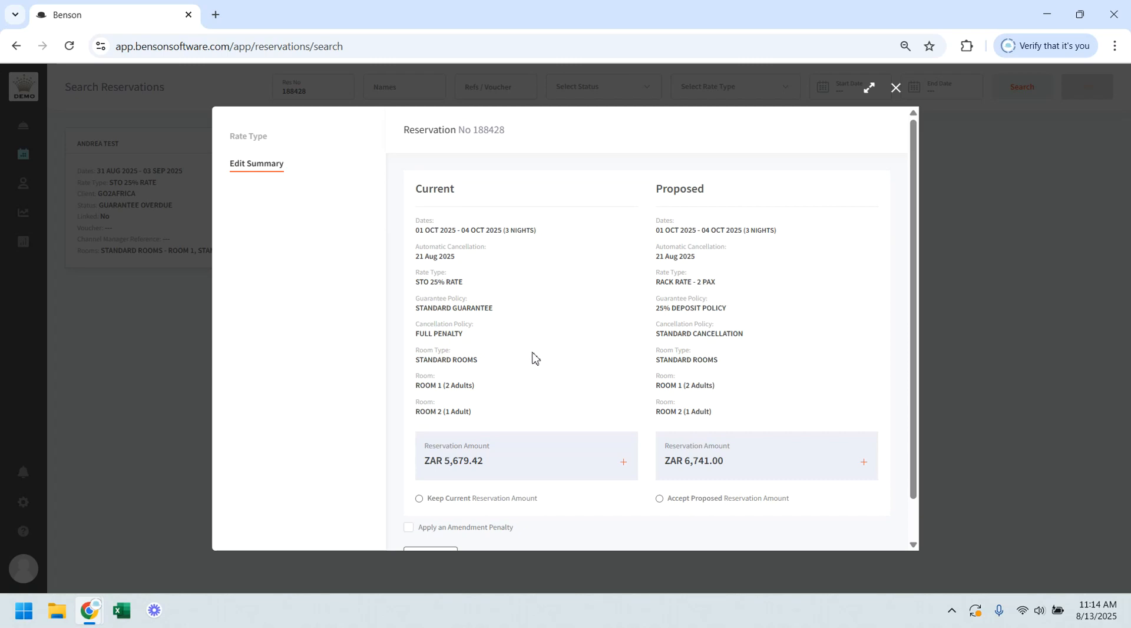
scroll(749, 356, down, 1)
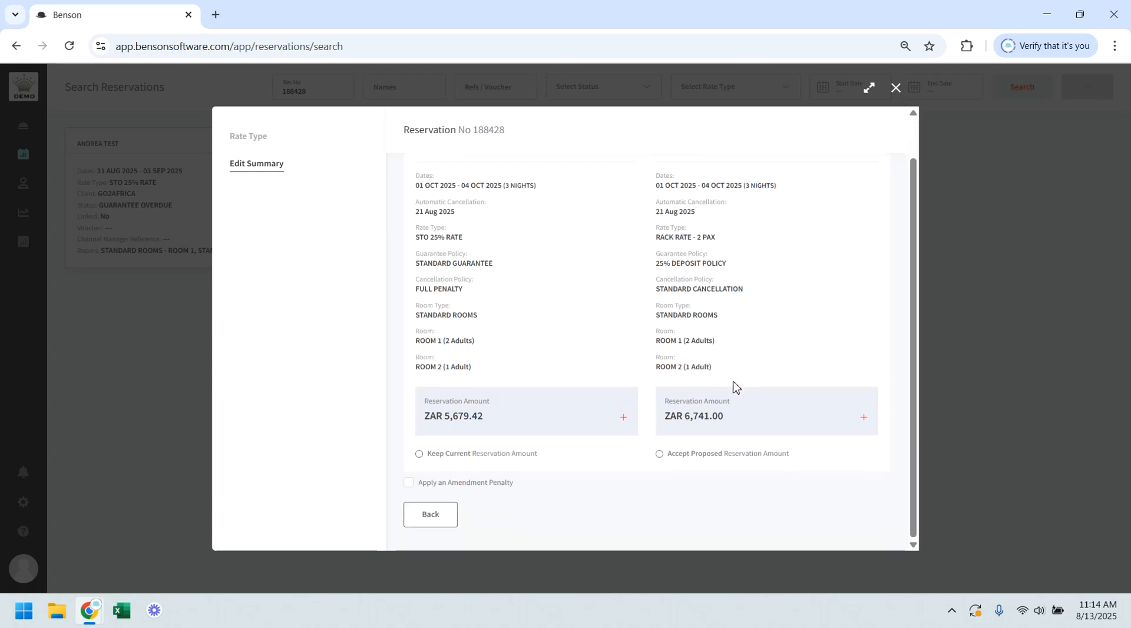
click(660, 455)
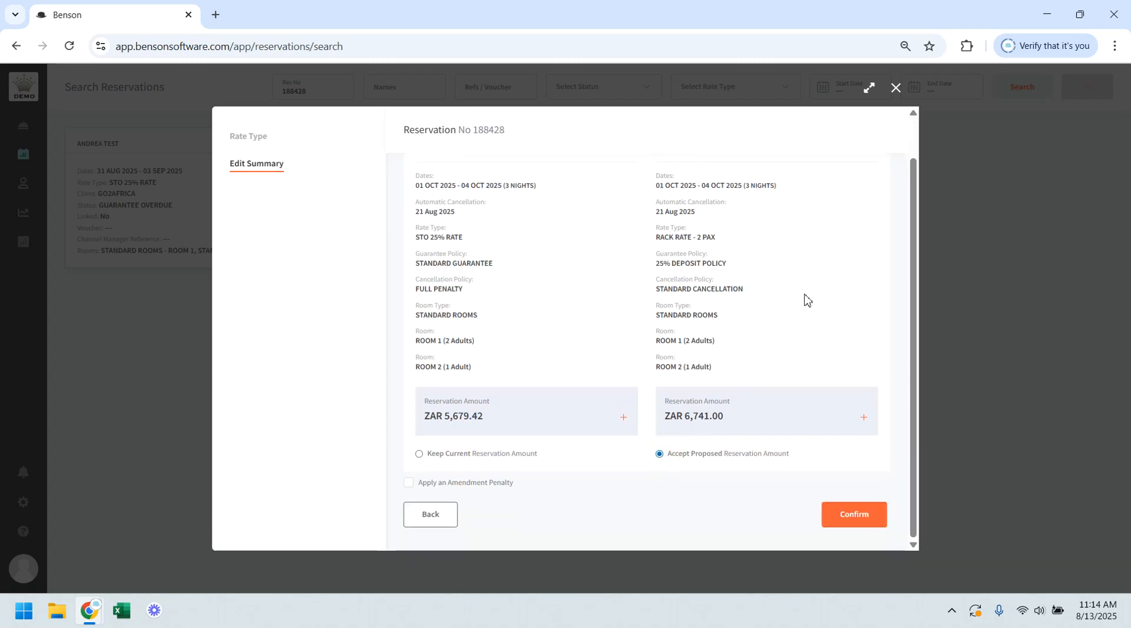
click(855, 516)
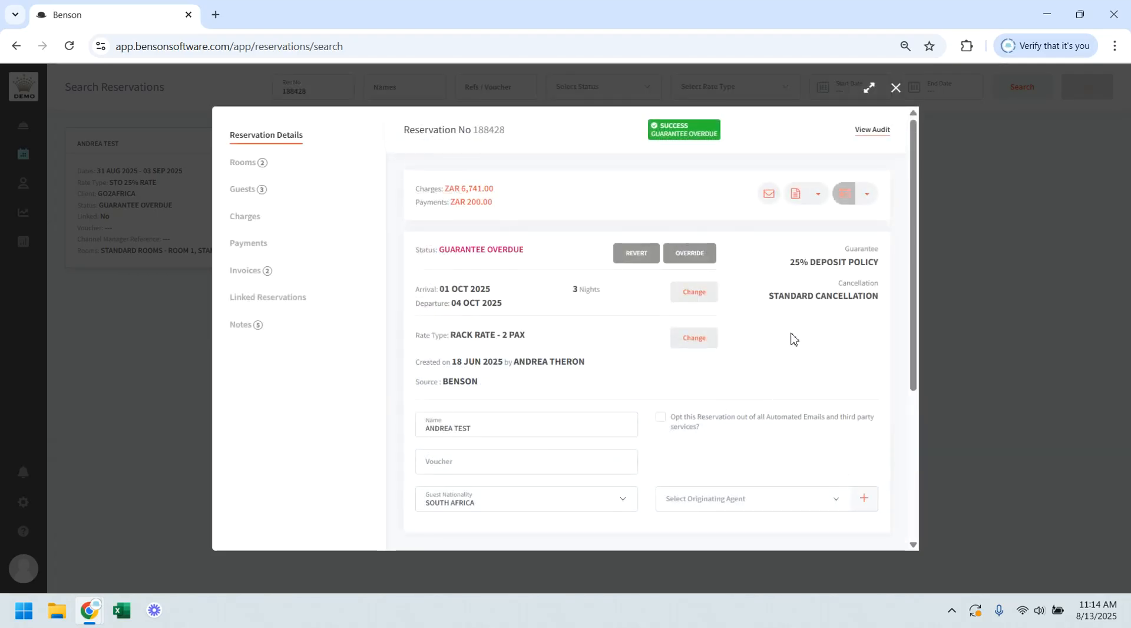
Step: Change the reservation's guarantee policy to 50% DEP and close the policy details
click(860, 266)
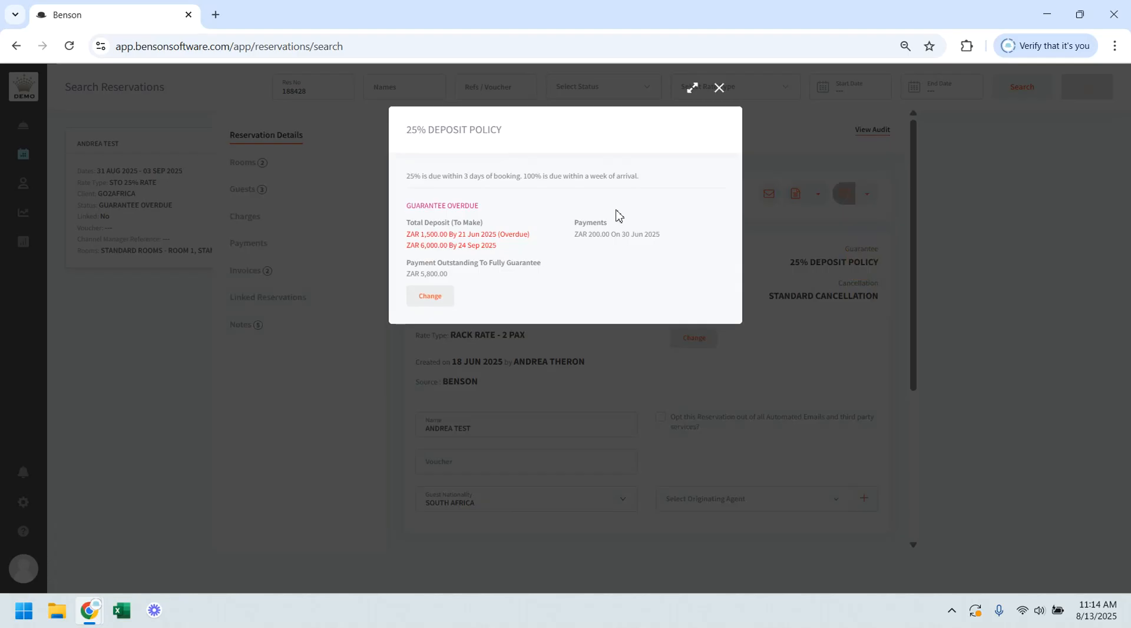
click(427, 299)
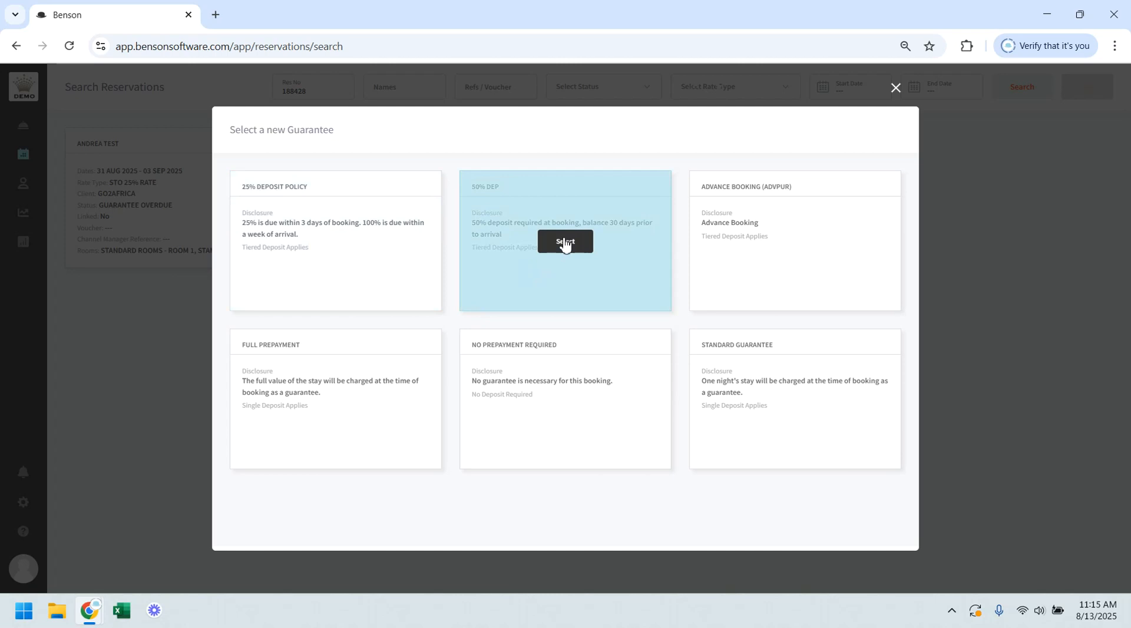
click(565, 243)
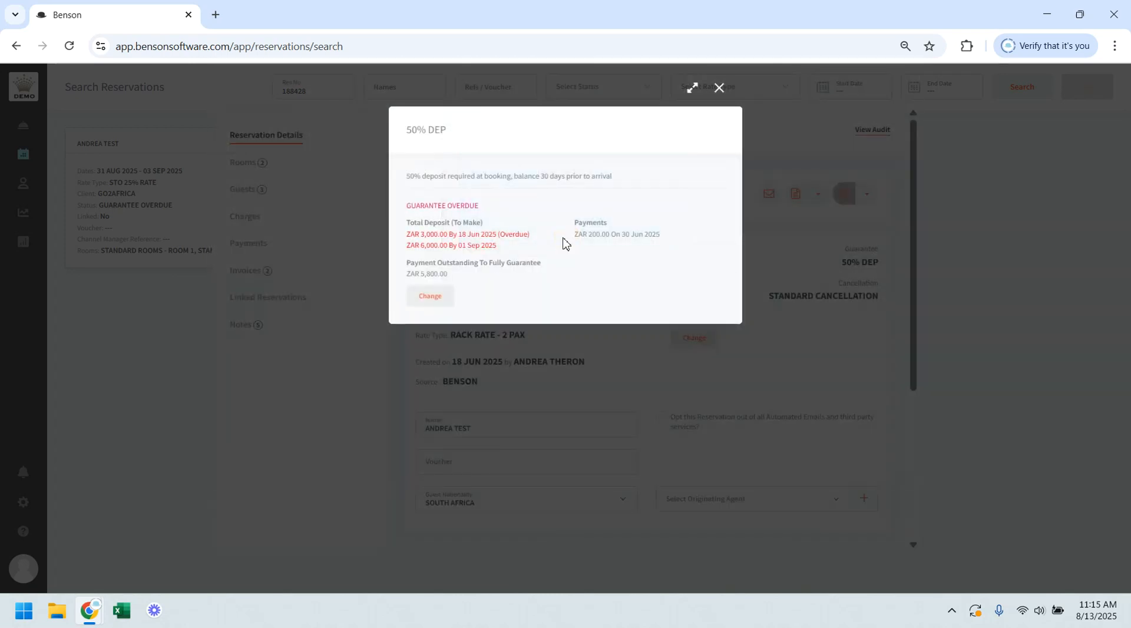
click(719, 88)
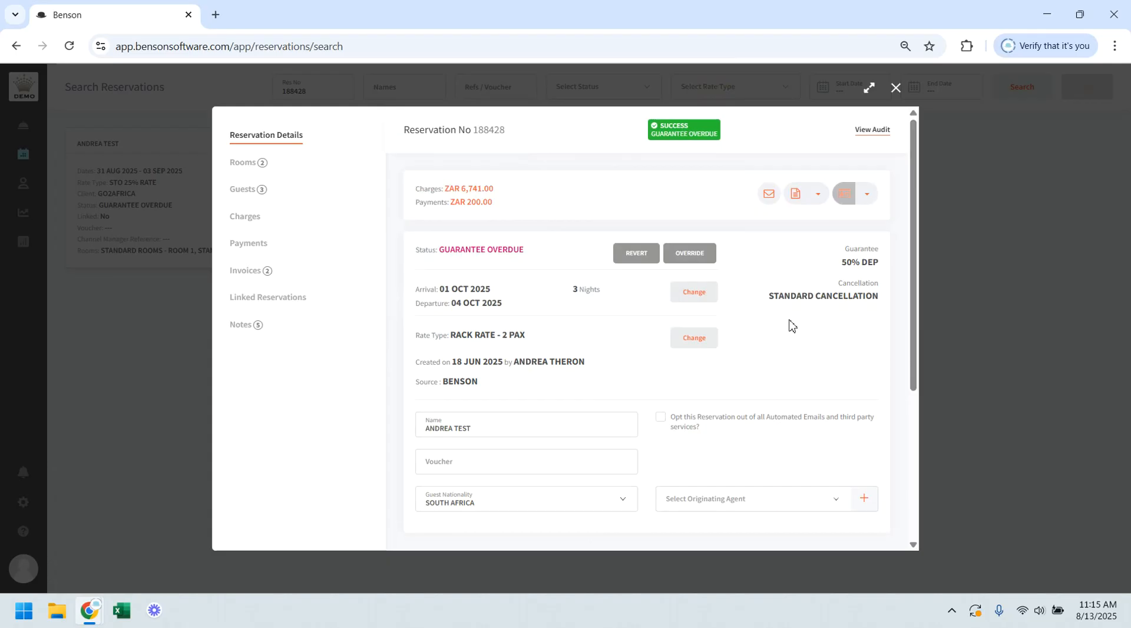
Step: Examine the cancellation policy and the editable name, voucher, guest nationality, entity details and originating agent fields
click(853, 299)
scroll(537, 353, down, 3)
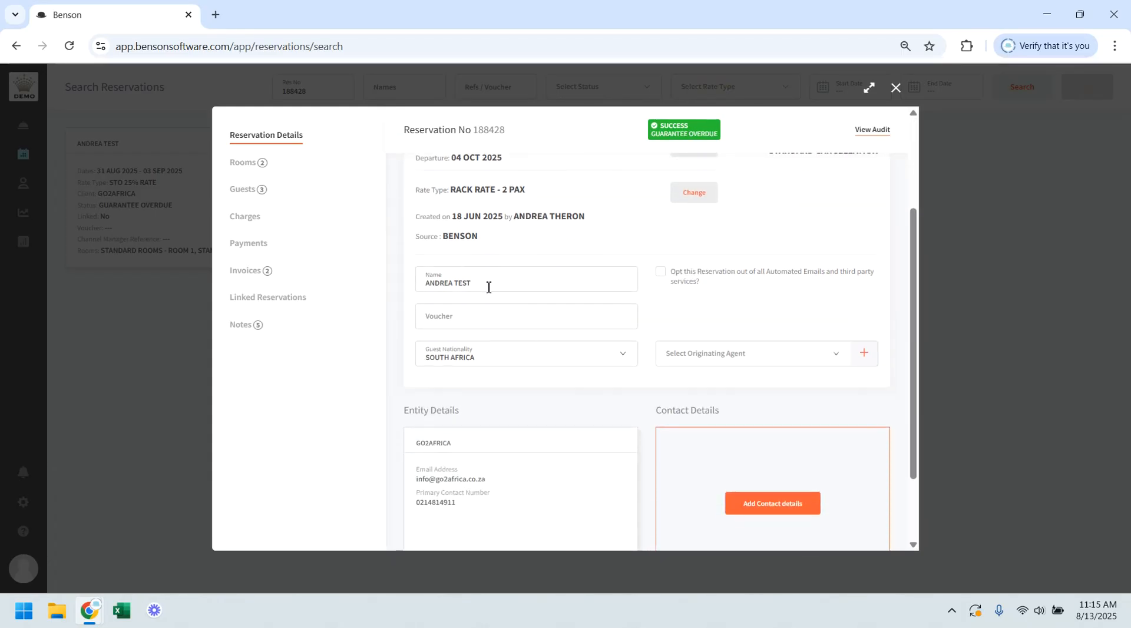
click(488, 287)
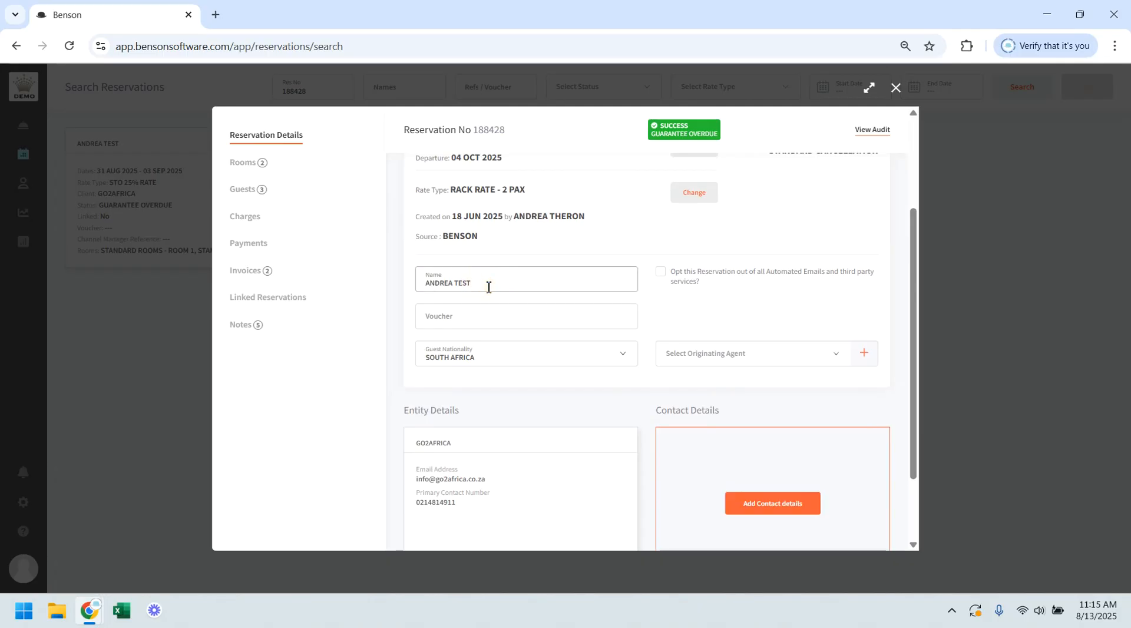
click(475, 317)
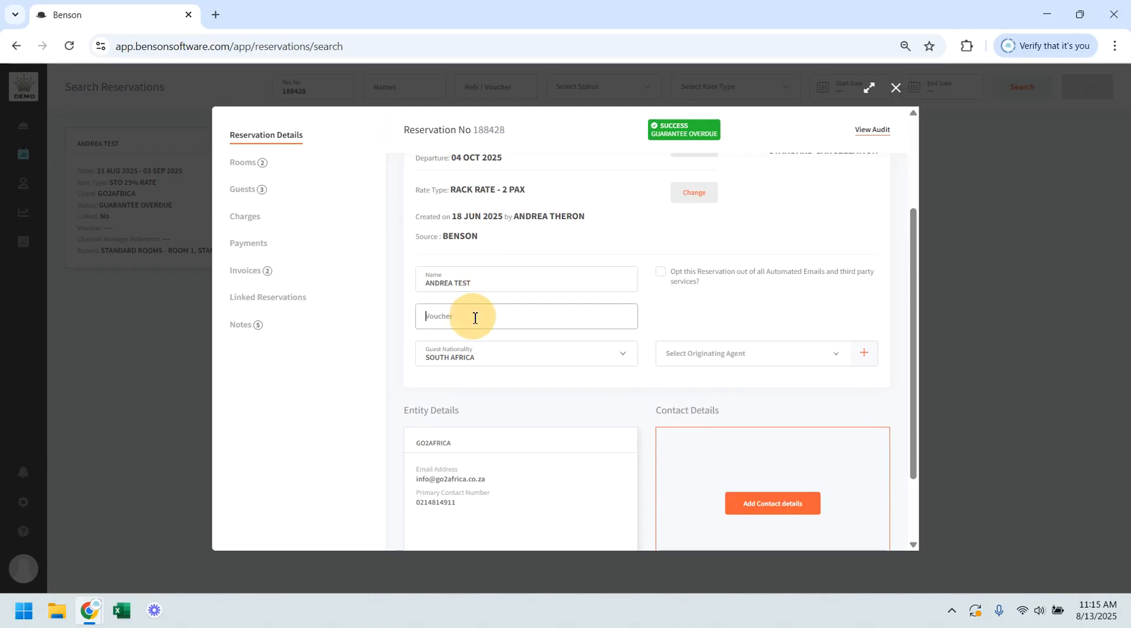
click(498, 360)
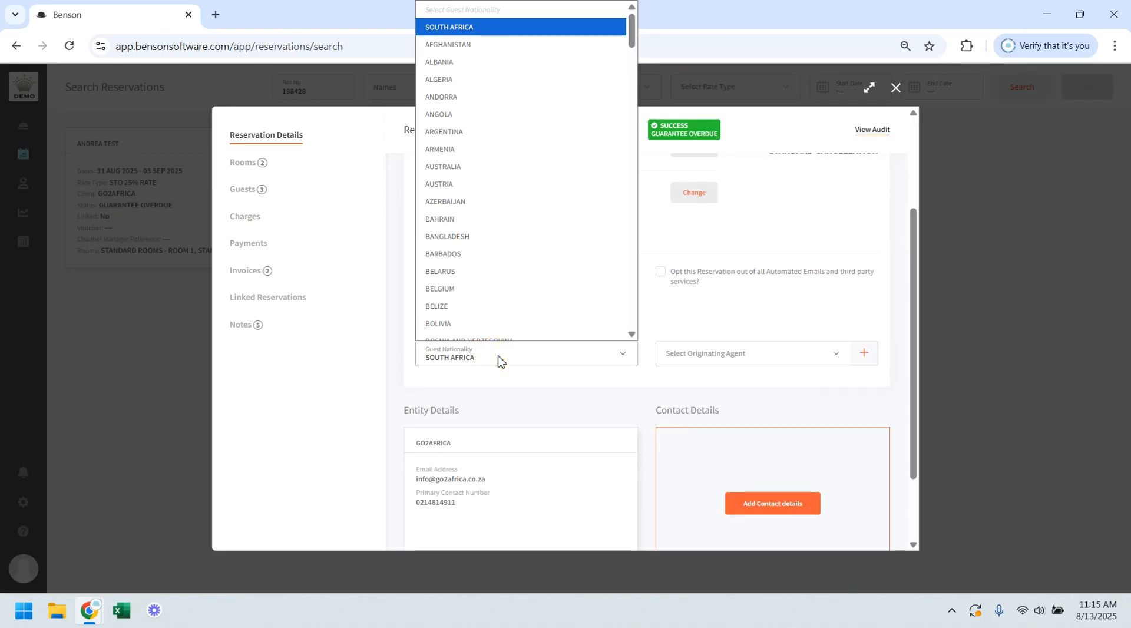
click(498, 359)
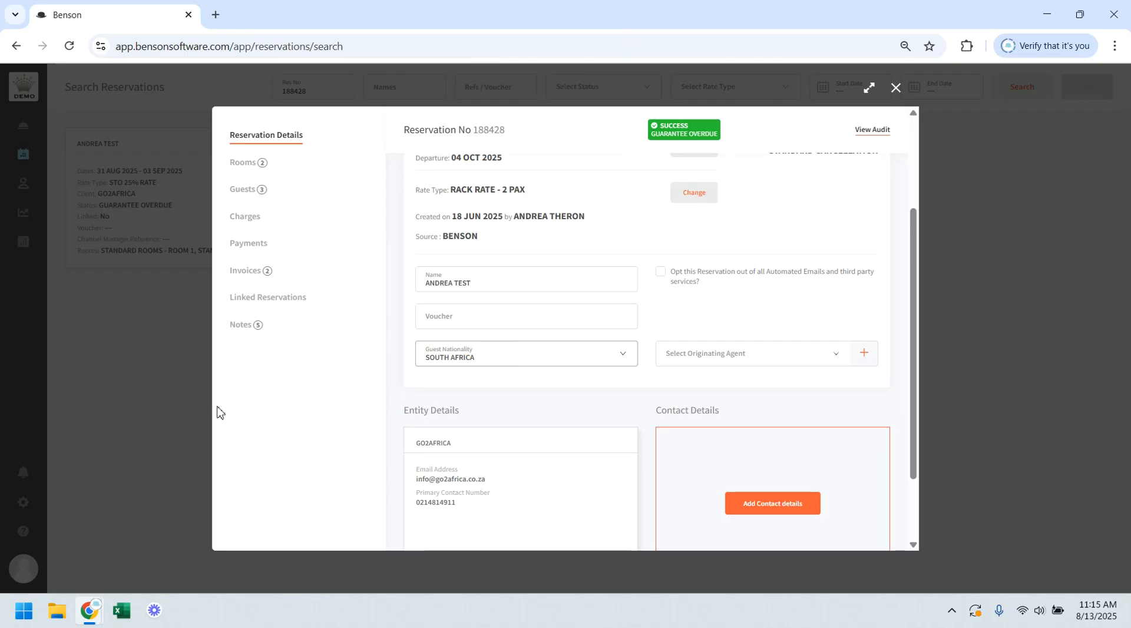
scroll(553, 411, down, 3)
mouse_move(553, 413)
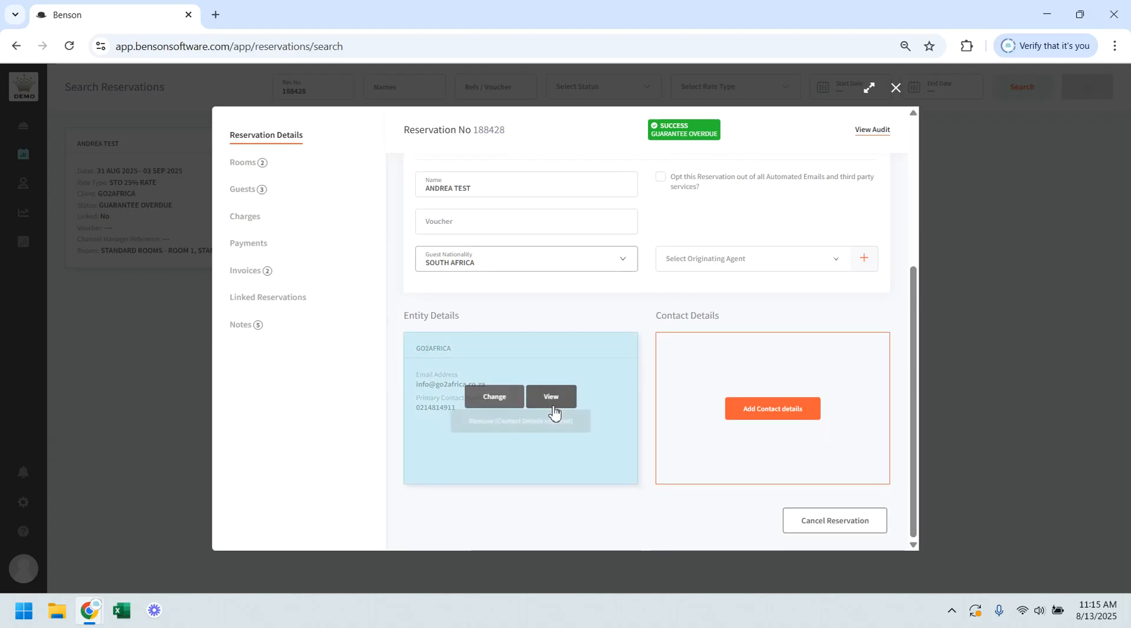
click(718, 264)
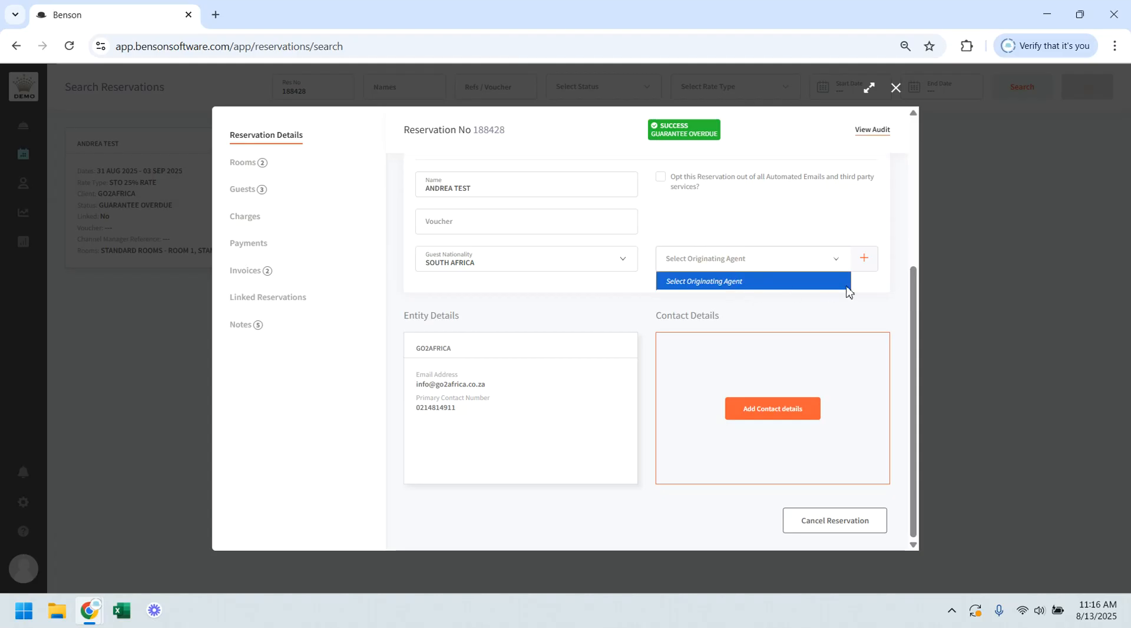
Step: Search the clients for an originating agent and link ABCDXYZ TRAVEL AGENT to the reservation
click(864, 260)
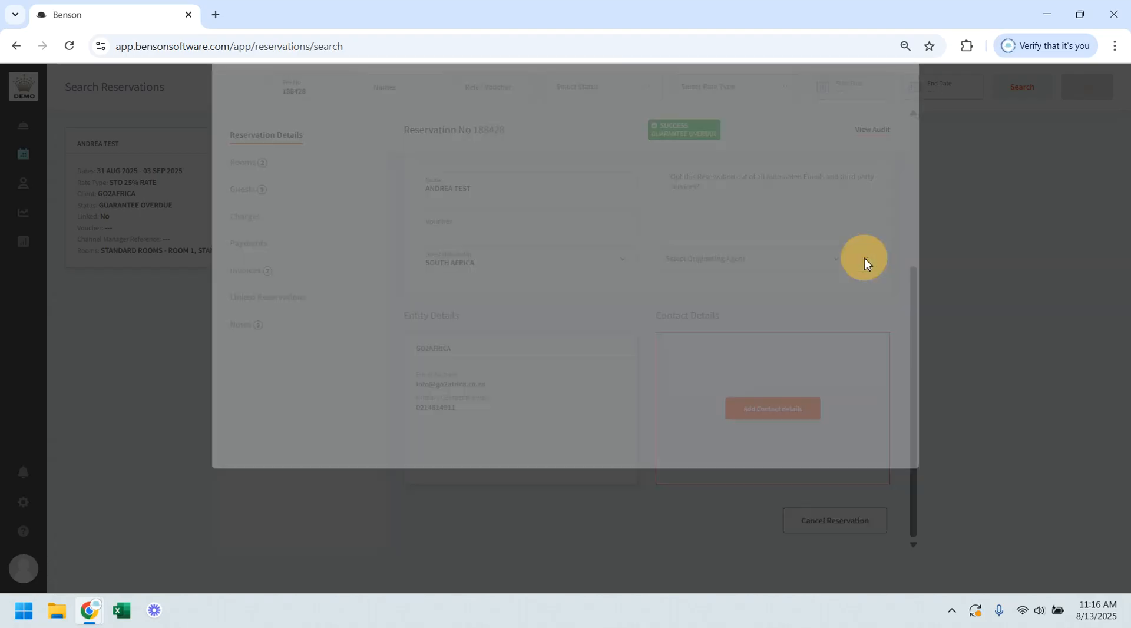
click(559, 135)
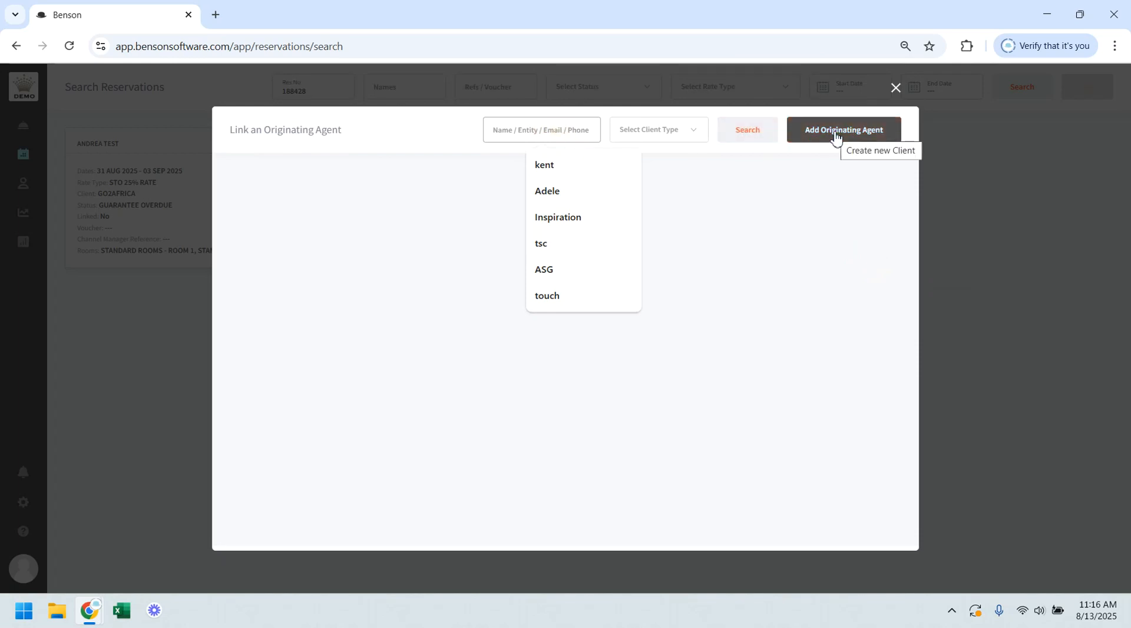
text(x)
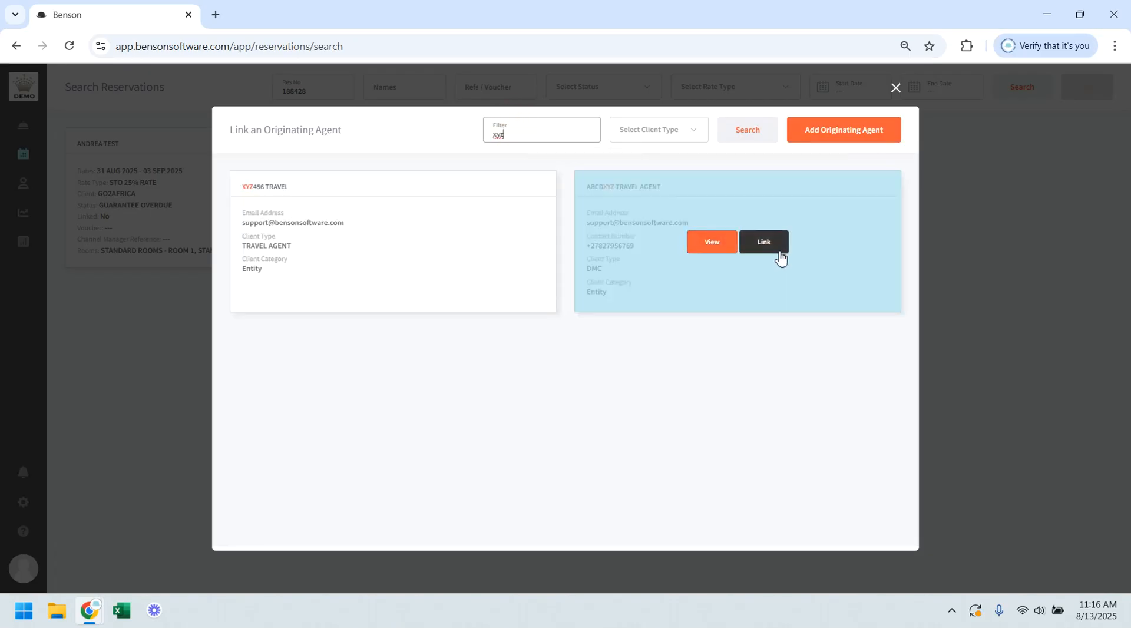
click(766, 241)
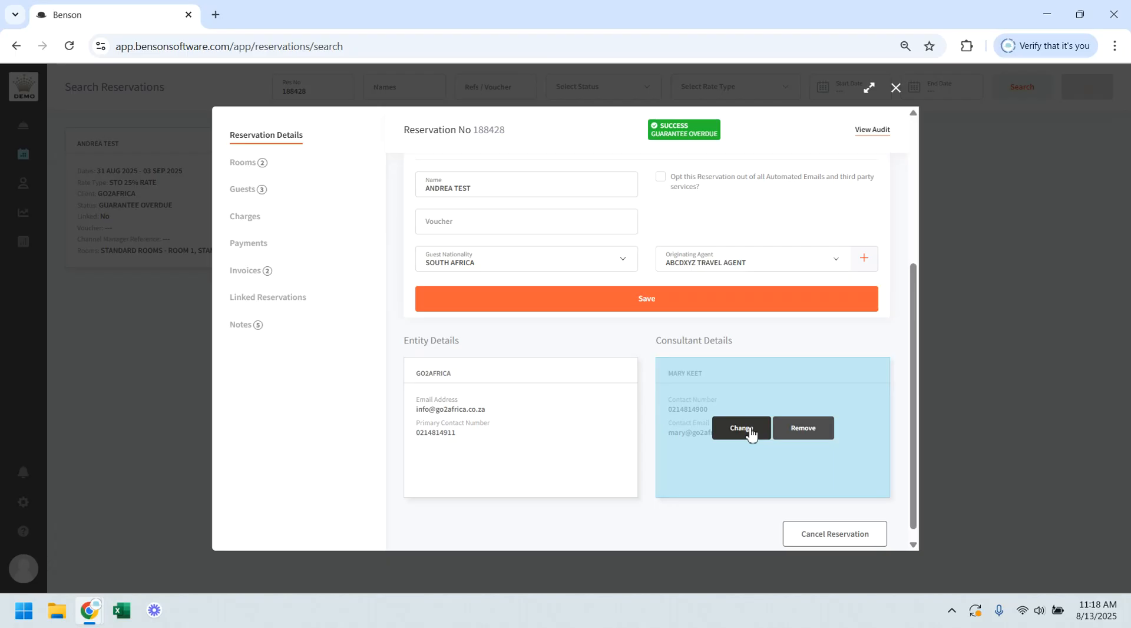
Step: Change the reservation's consultant to the second one listed for GO2AFRICA, and remove the assigned consultant from the reservation
click(750, 432)
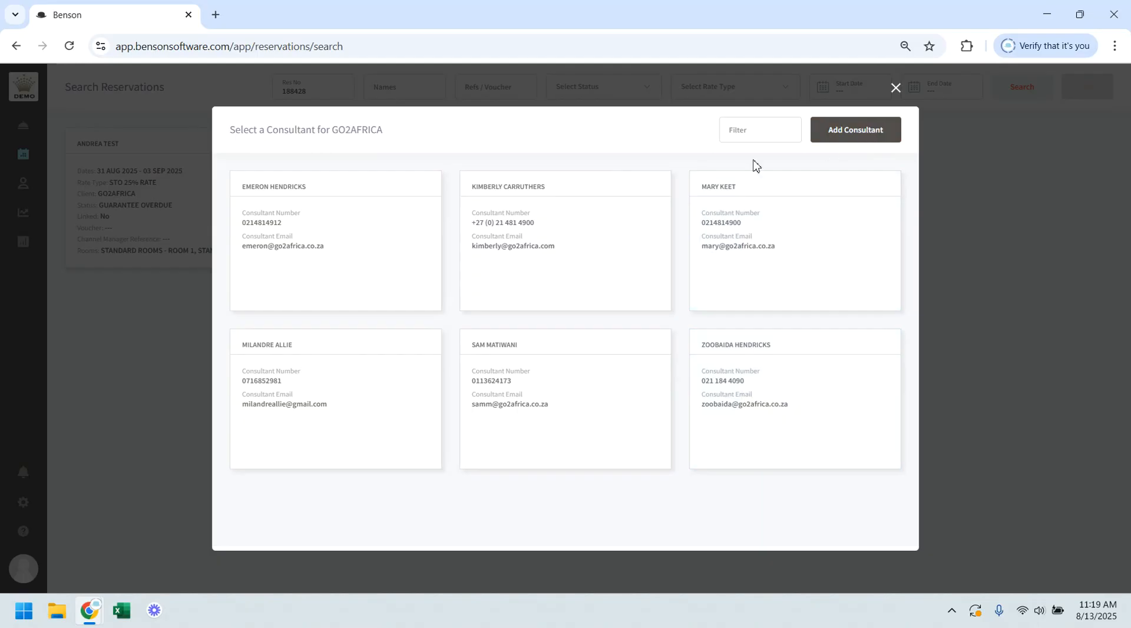
click(544, 244)
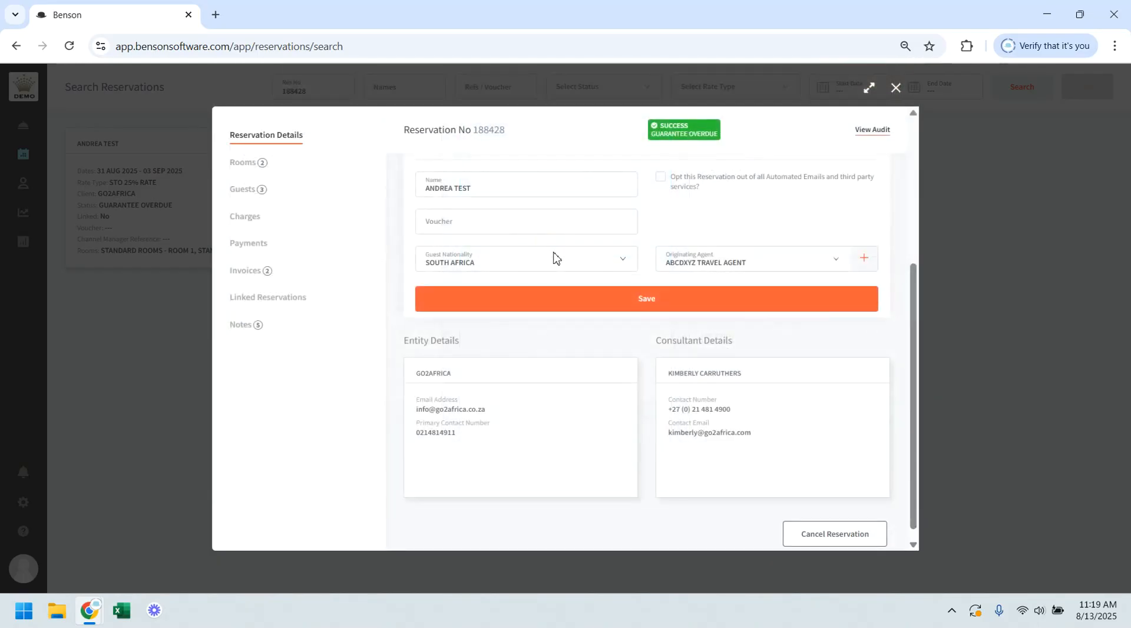
mouse_move(694, 393)
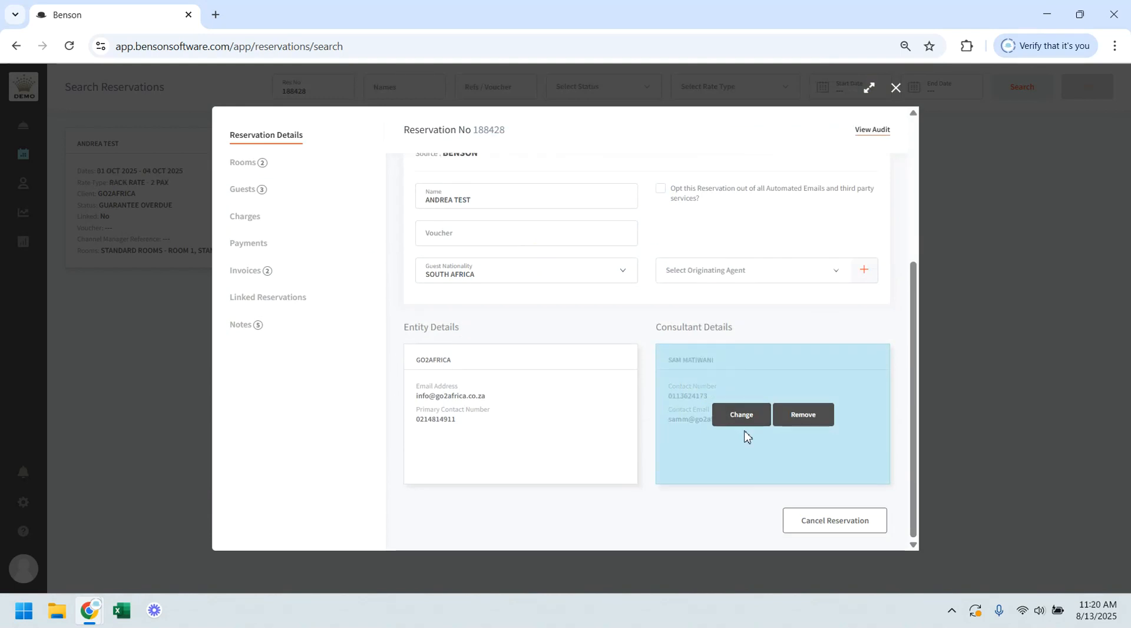
click(818, 416)
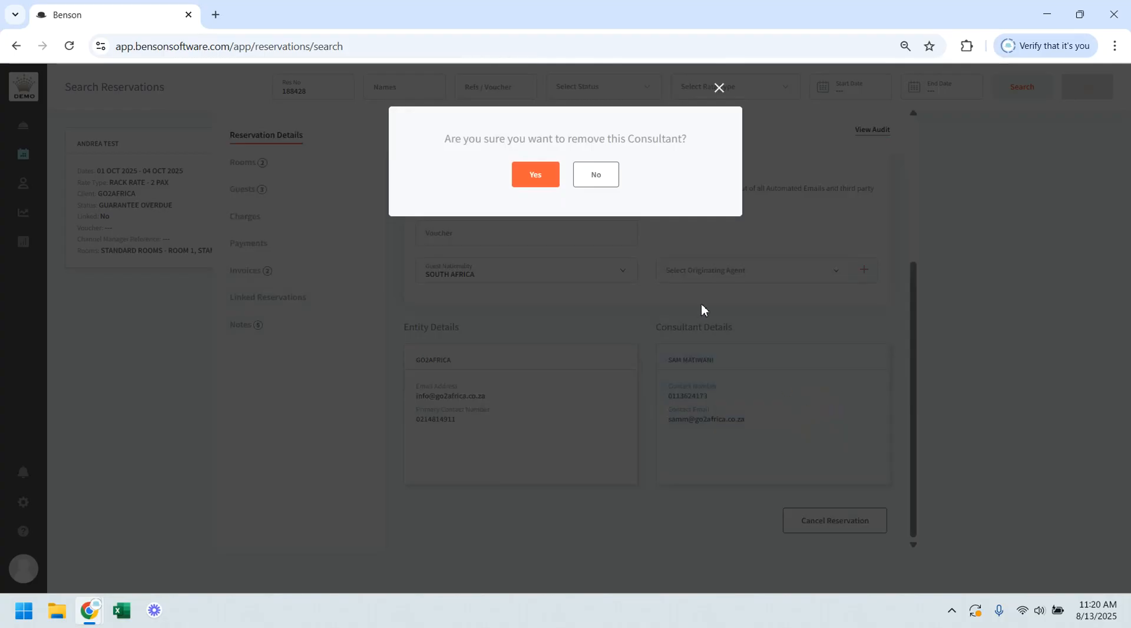
click(543, 178)
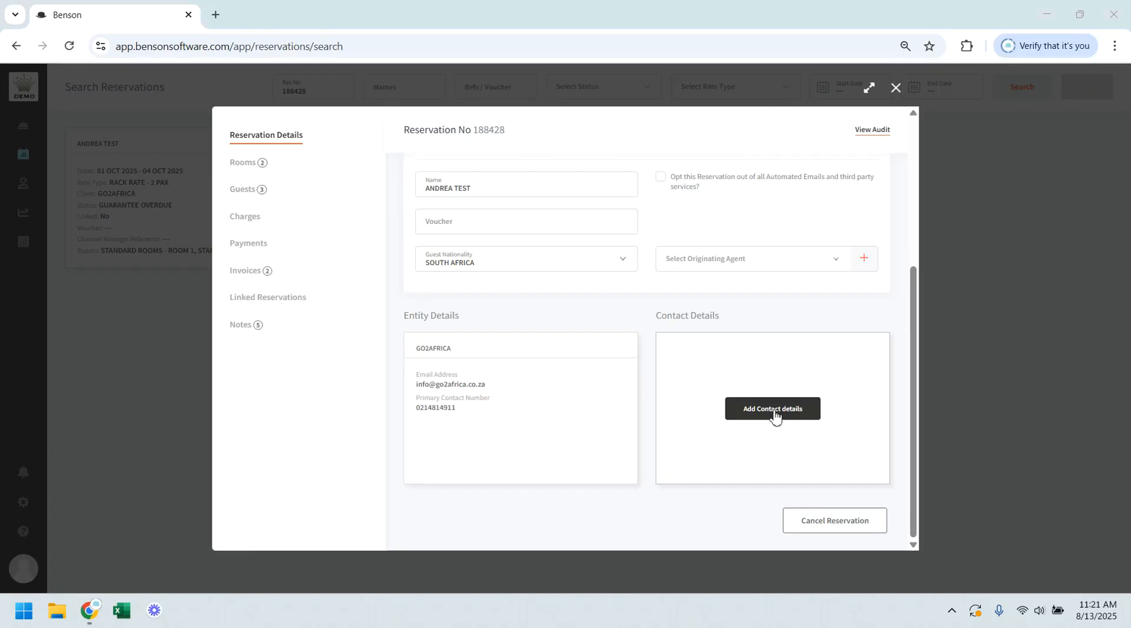
Step: Examine the name, number and email fields for adding contact details, and close the form without entering anything
click(775, 416)
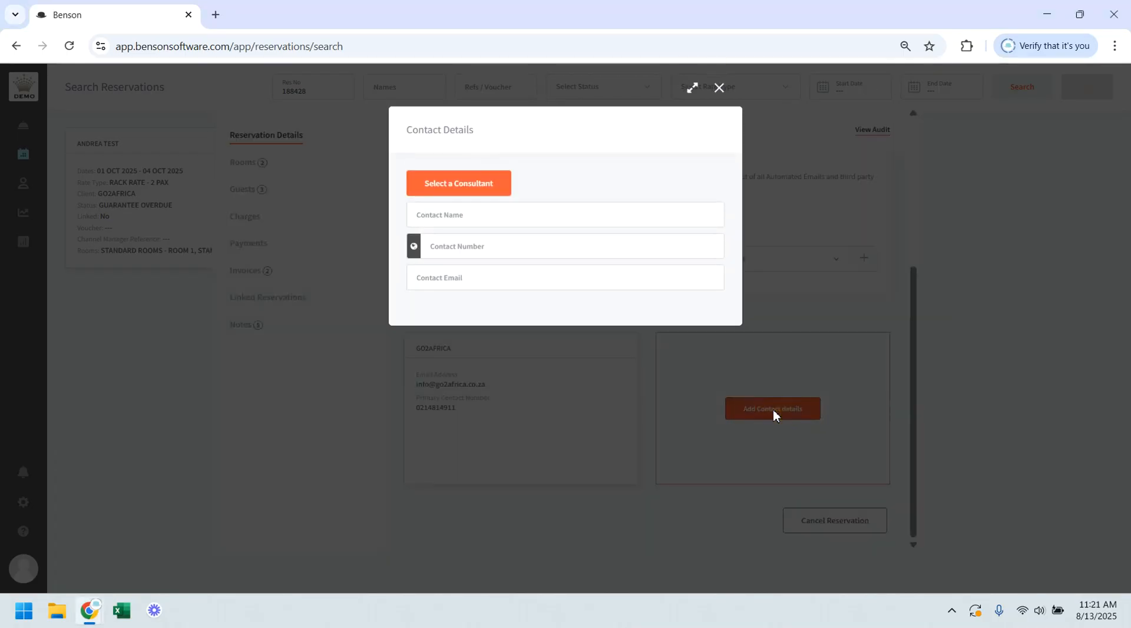
click(518, 217)
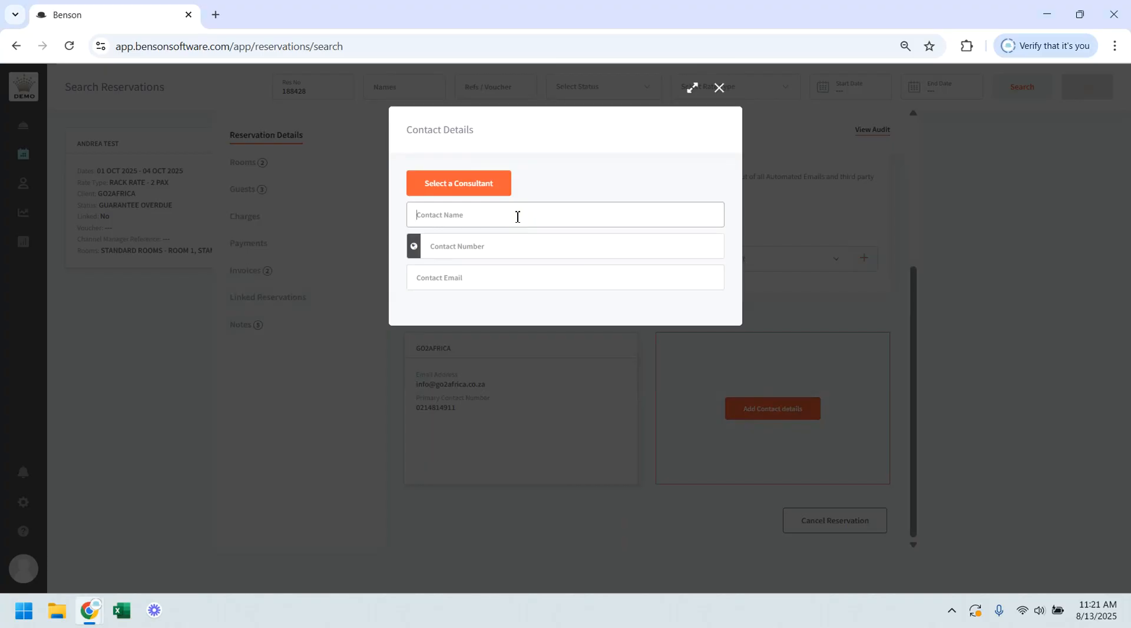
click(517, 247)
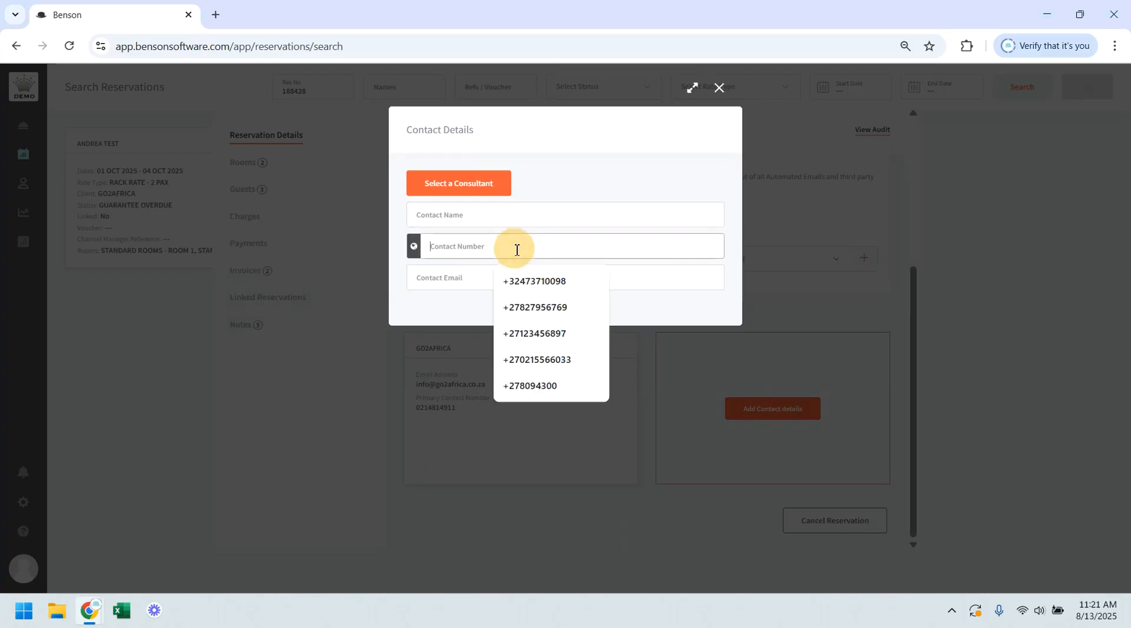
click(458, 278)
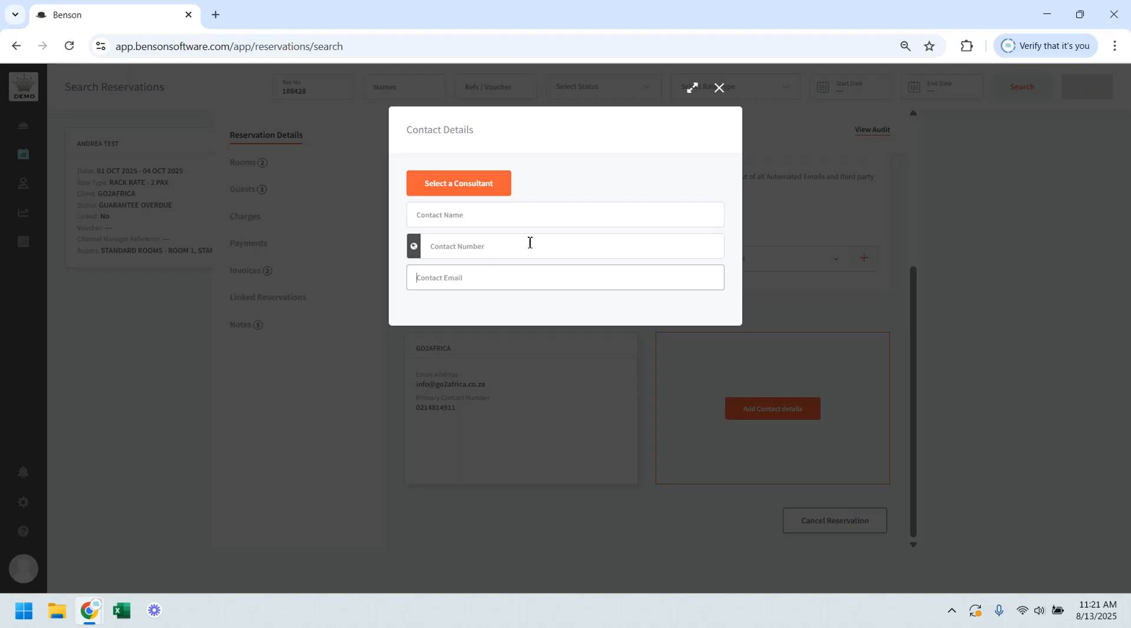
click(719, 89)
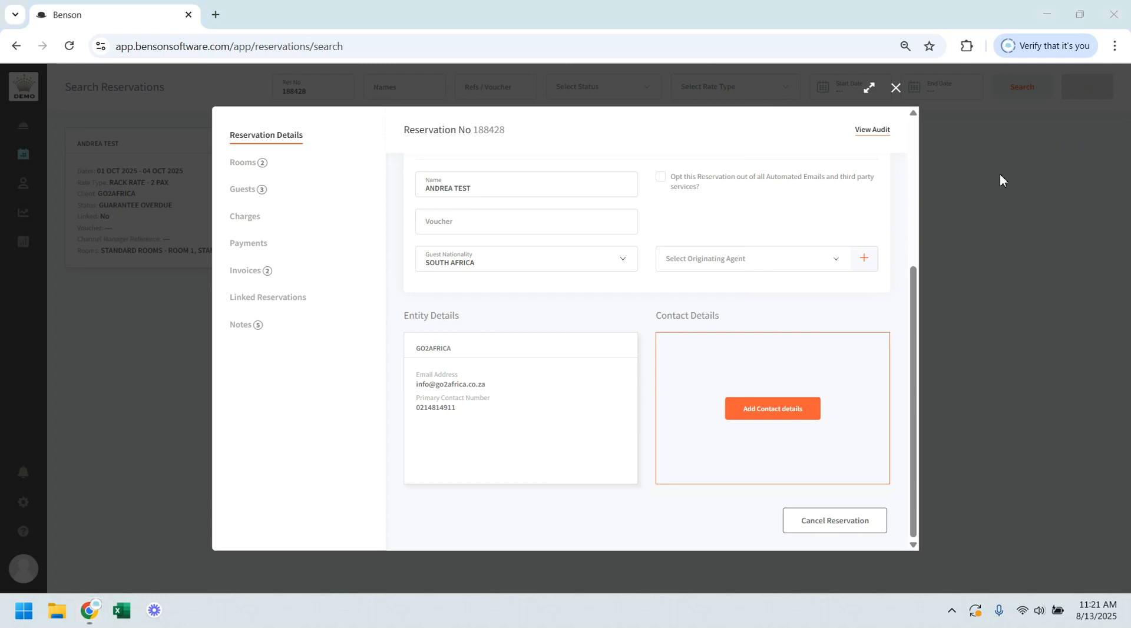
Step: Start adding a room to the reservation, choosing 1 room in STANDARD ROOMS at RACK RATE - 2 PAX
click(252, 172)
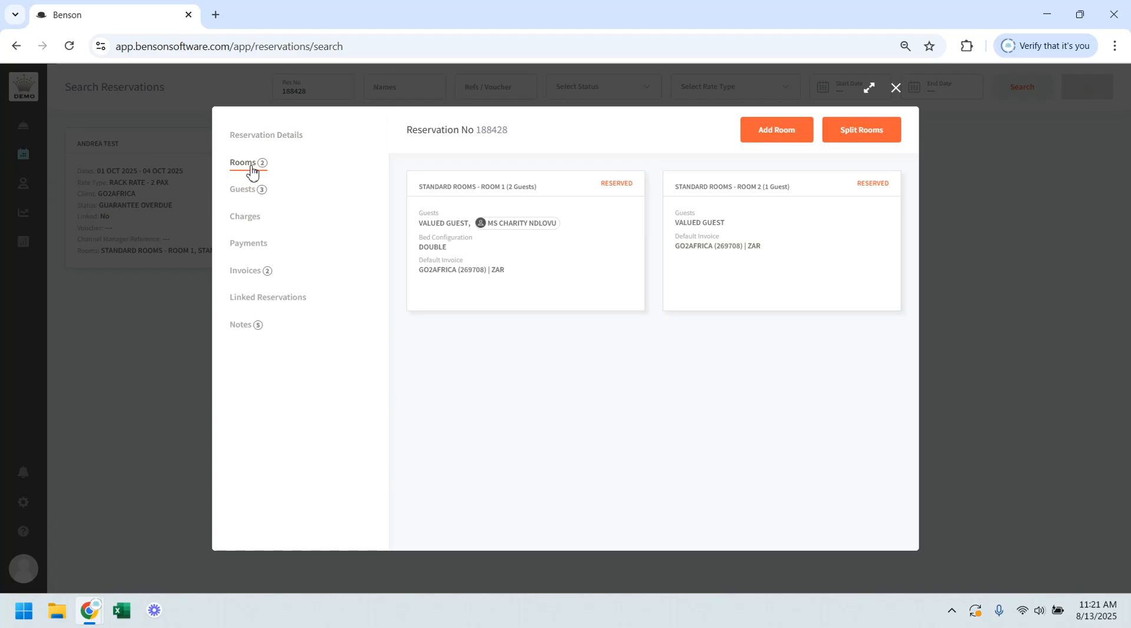
click(770, 135)
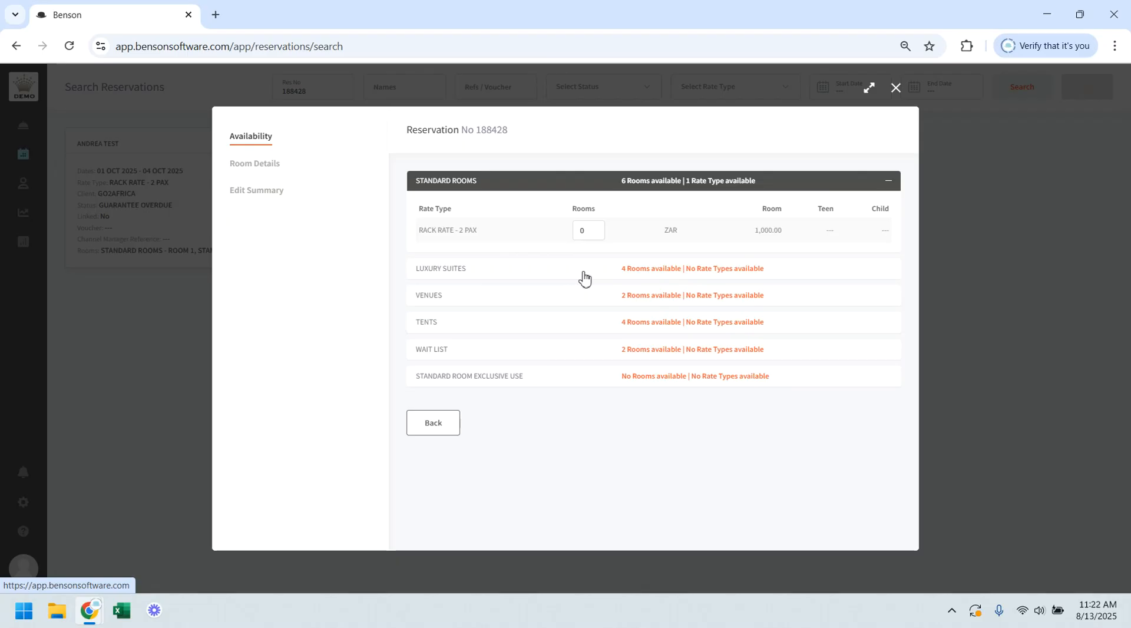
click(593, 227)
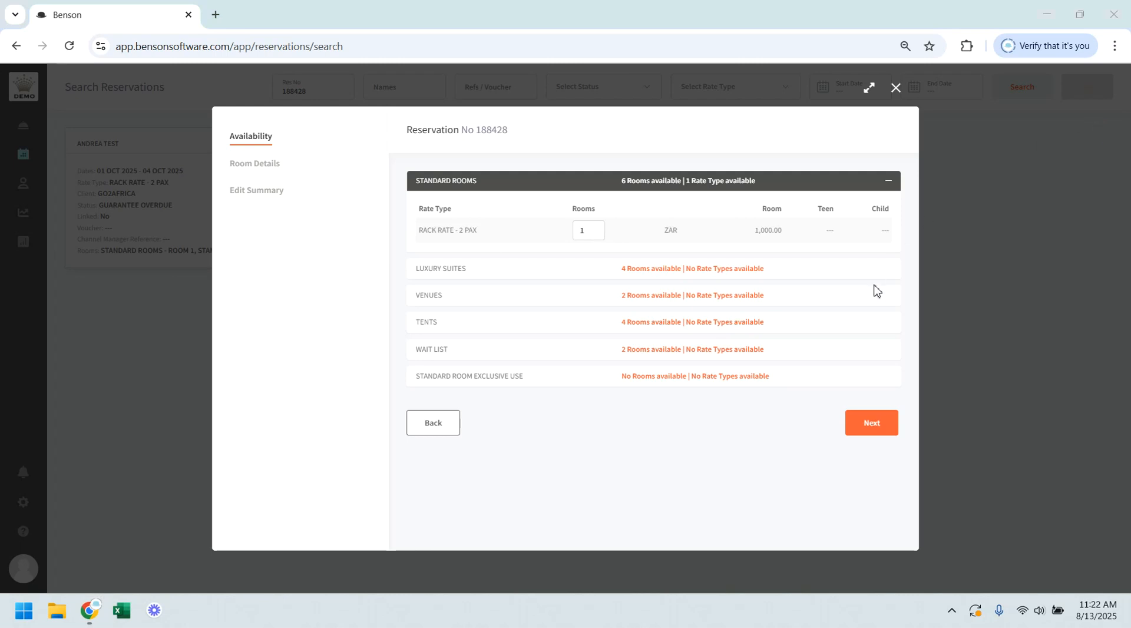
click(874, 425)
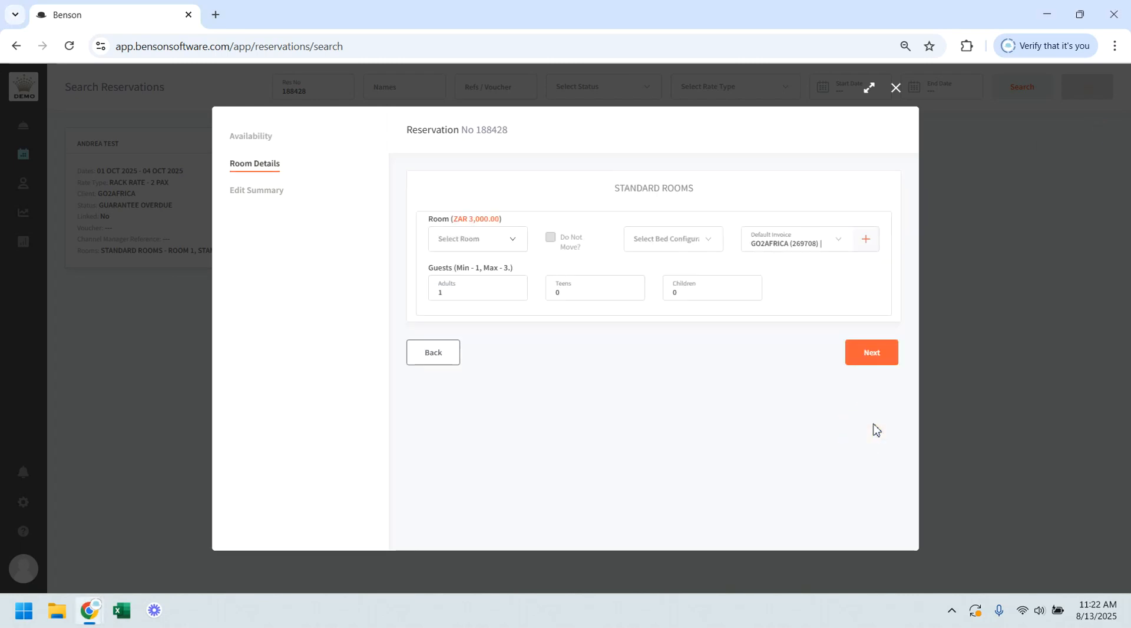
Step: Assign ROOM 3 with the DOUBLE bed configuration and 2 adults, and mark the room as Do Not Move
click(494, 239)
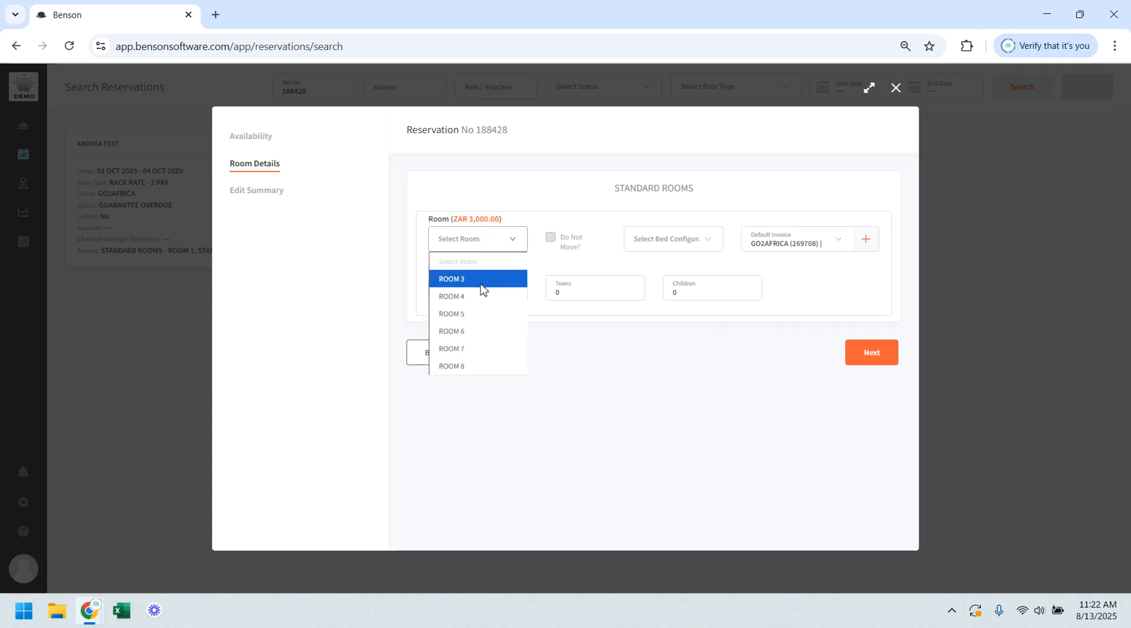
click(481, 285)
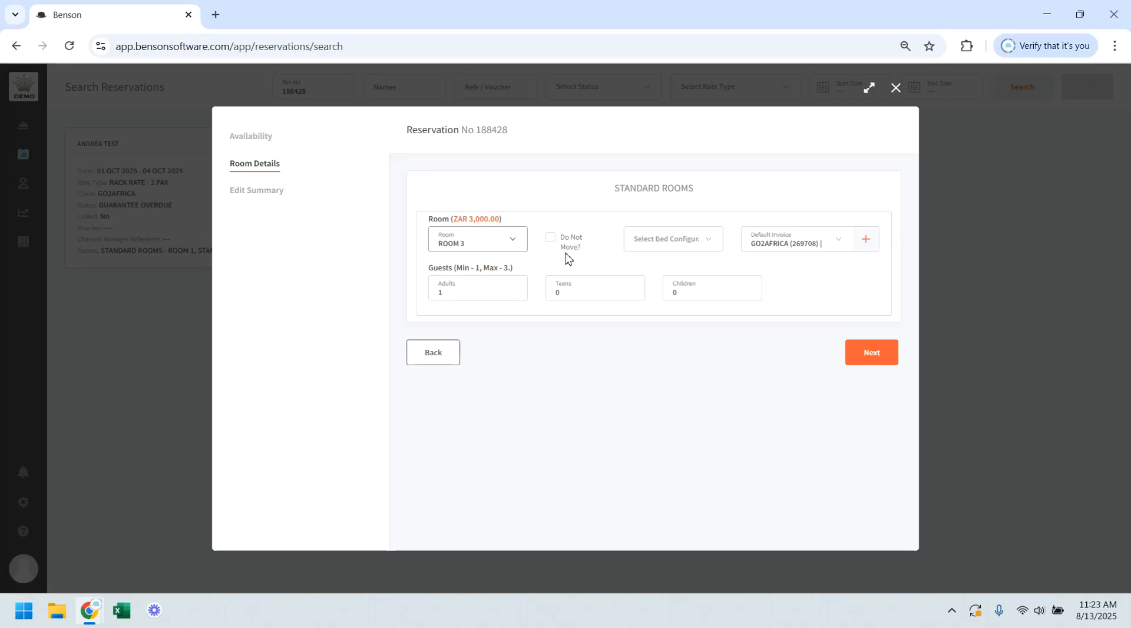
click(681, 243)
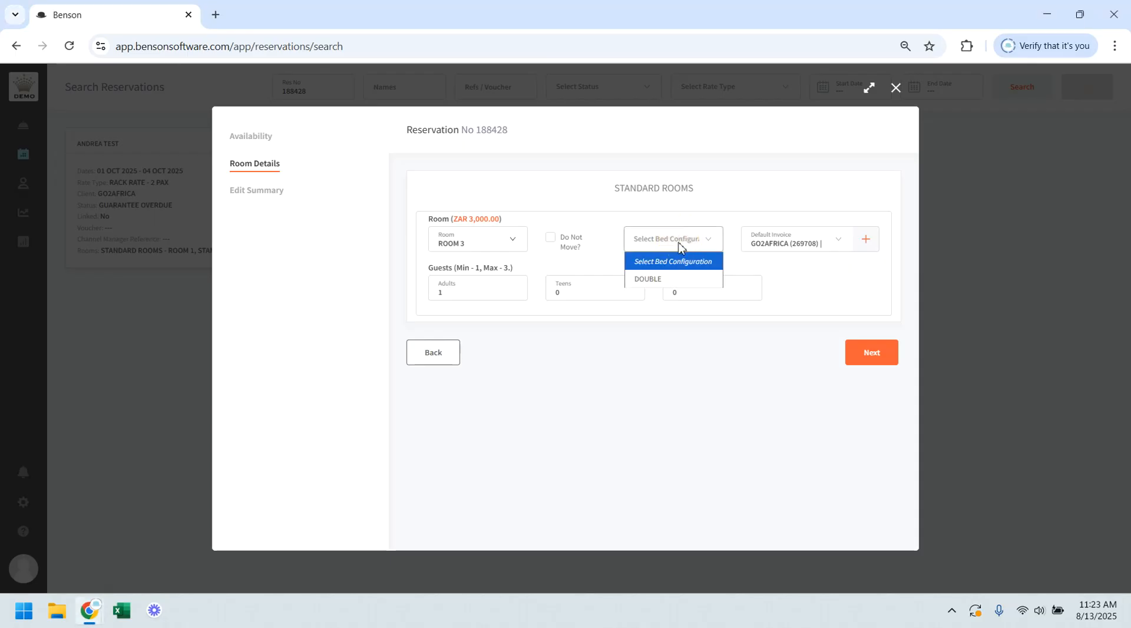
click(671, 281)
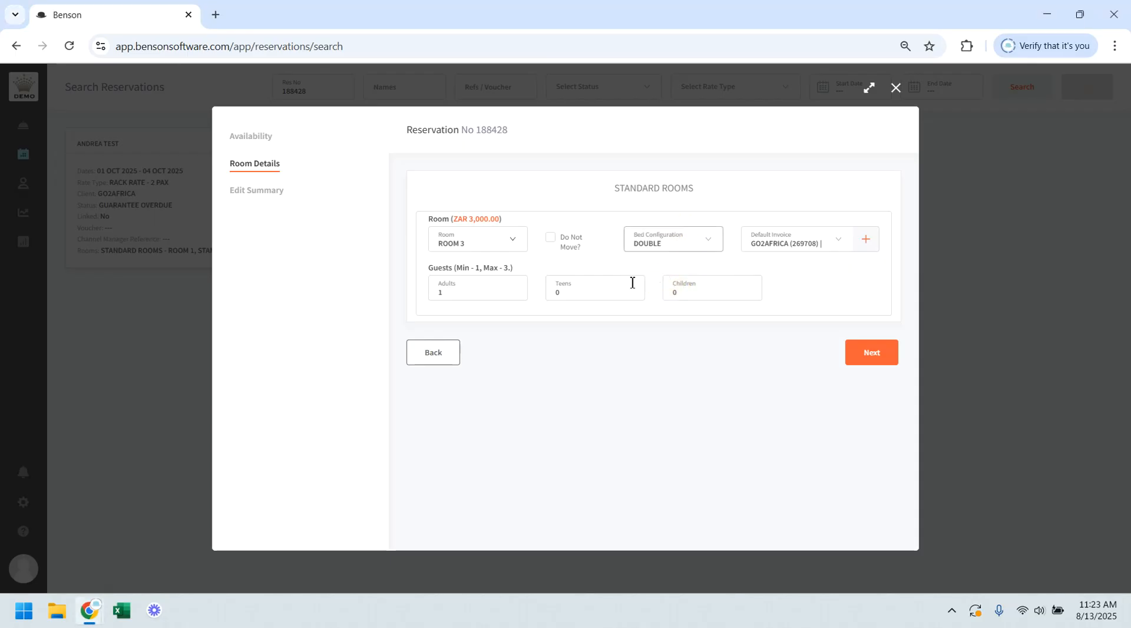
click(514, 289)
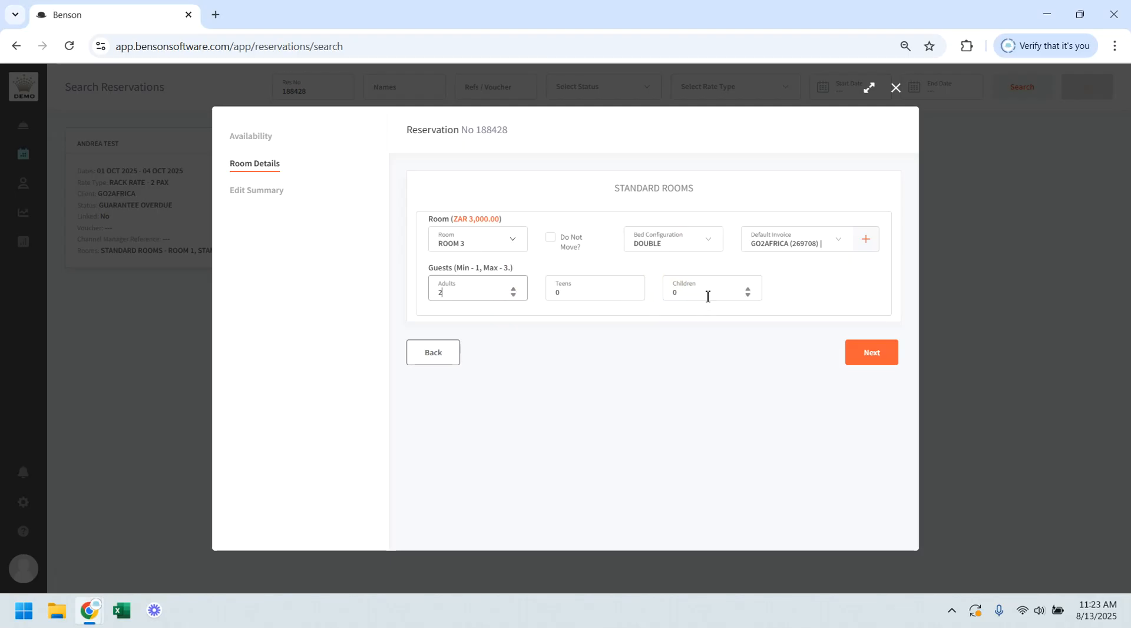
click(553, 245)
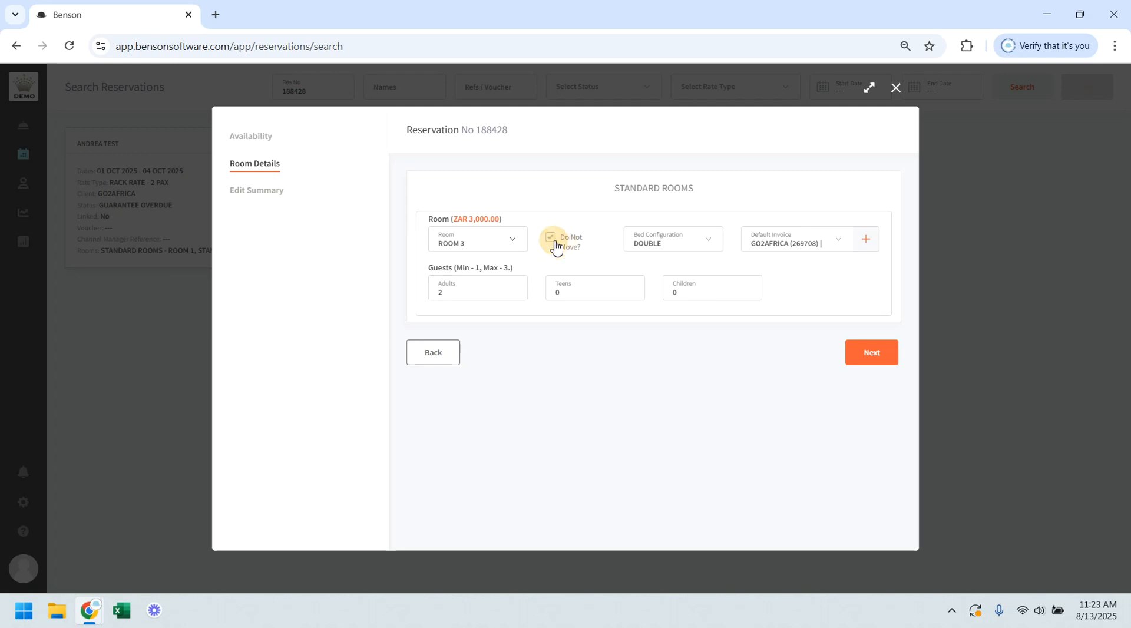
Step: Review the edit summary for the added room and confirm it with the charges on the GO2AFRICA ZAR invoice
click(871, 353)
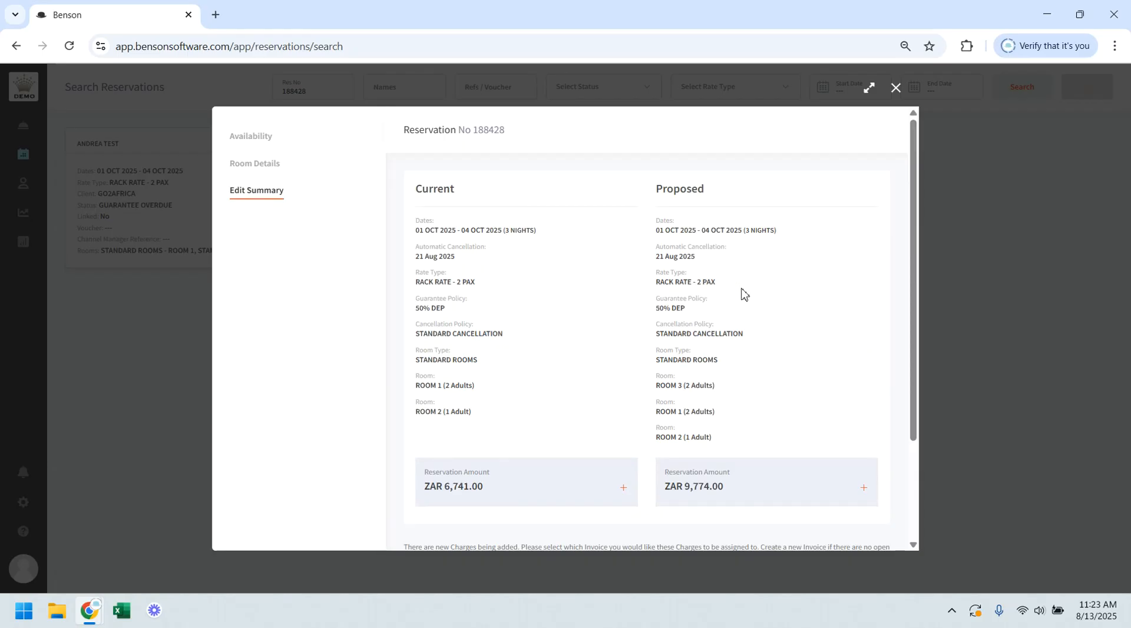
scroll(743, 293, down, 3)
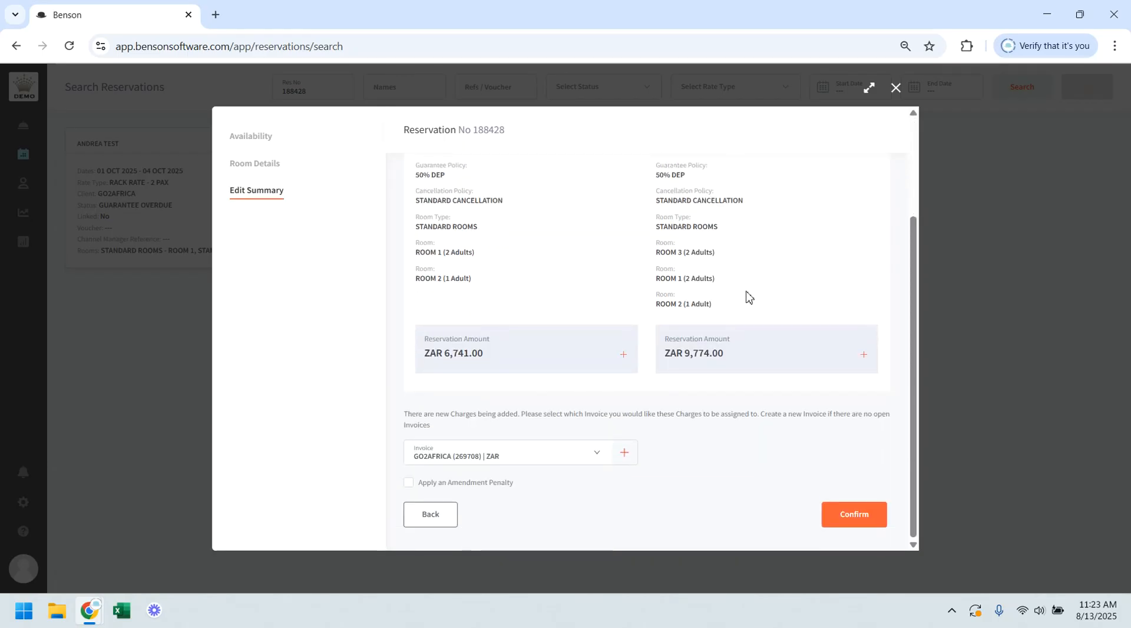
click(867, 519)
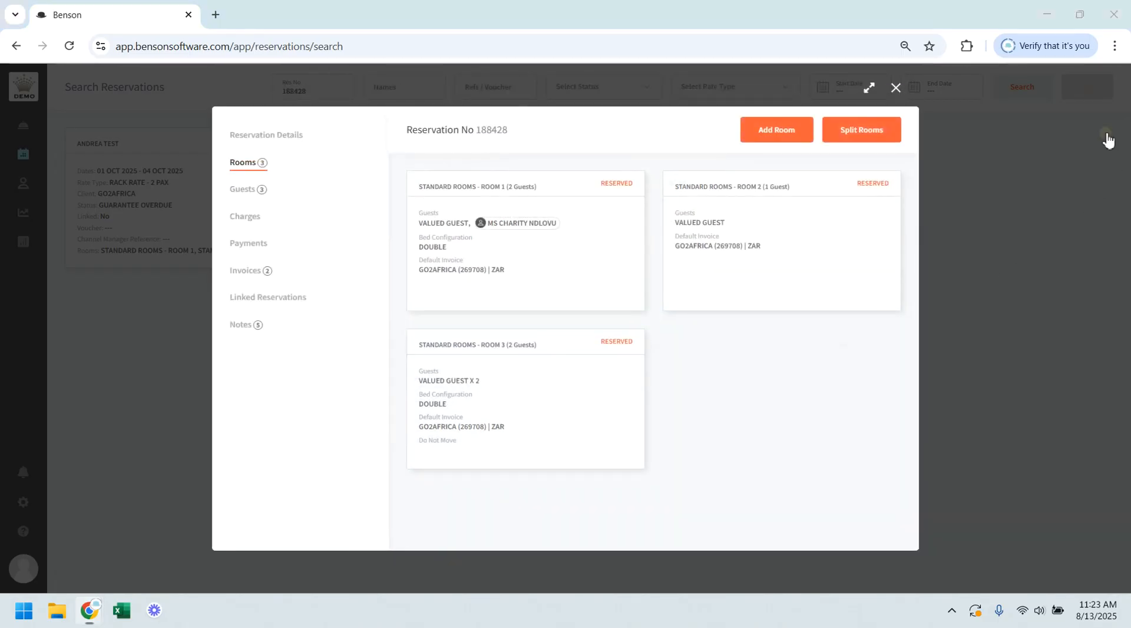
Step: View the details of ROOM 3 and turn off its Do Not Move setting
mouse_move(505, 447)
mouse_move(545, 406)
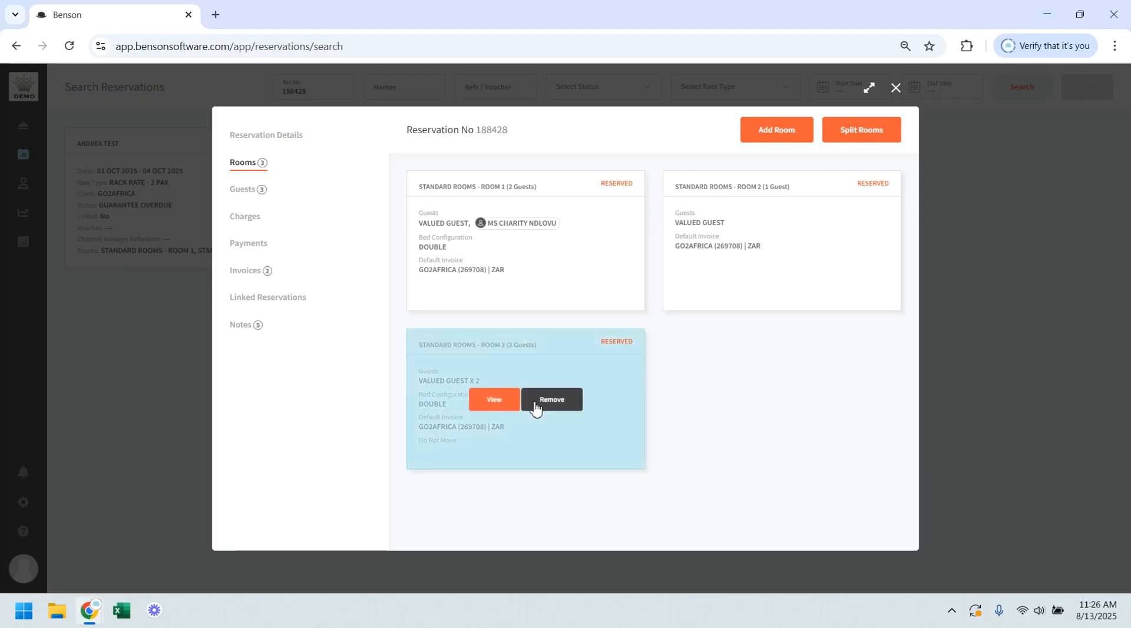
click(495, 400)
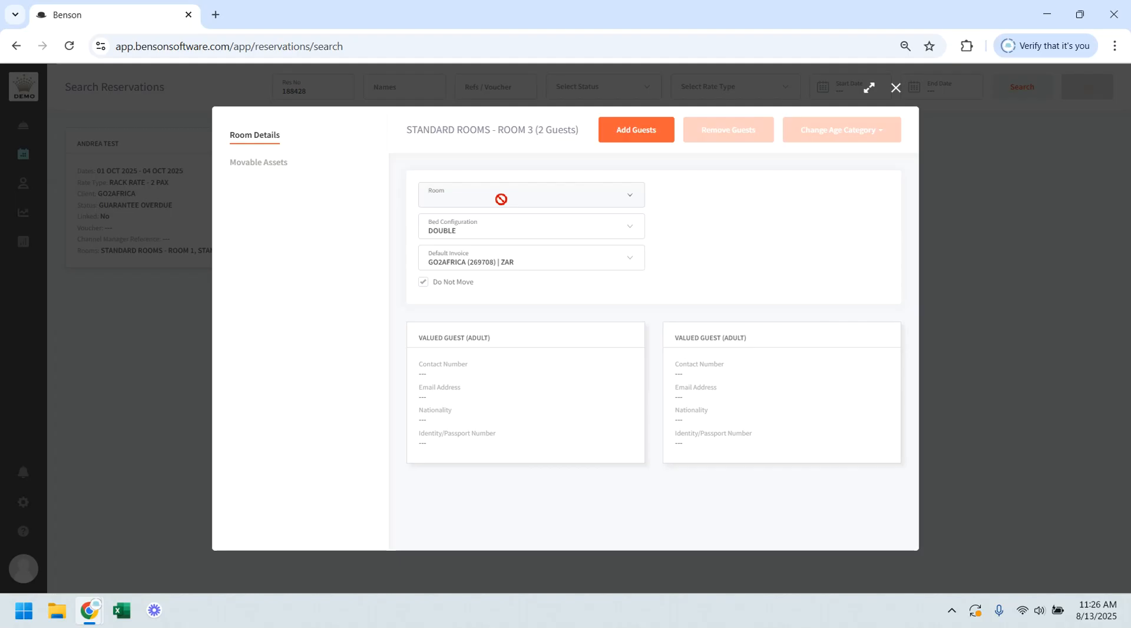
click(460, 287)
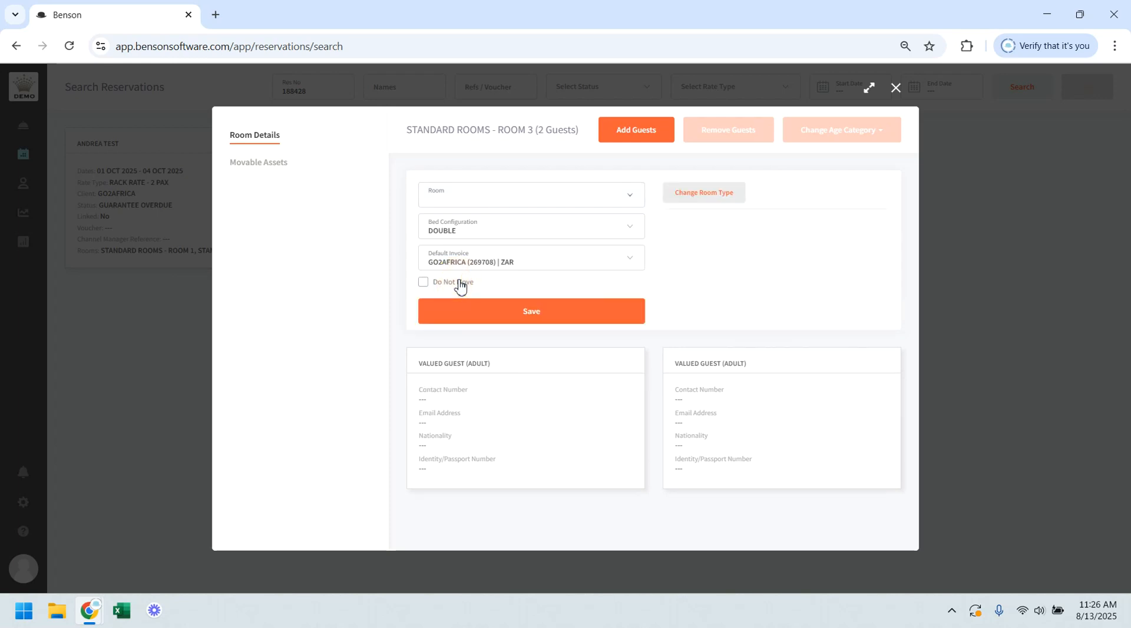
Step: Change the room type of ROOM 3 to LUXURY SUITES and select SUITE 1 as its room
click(714, 198)
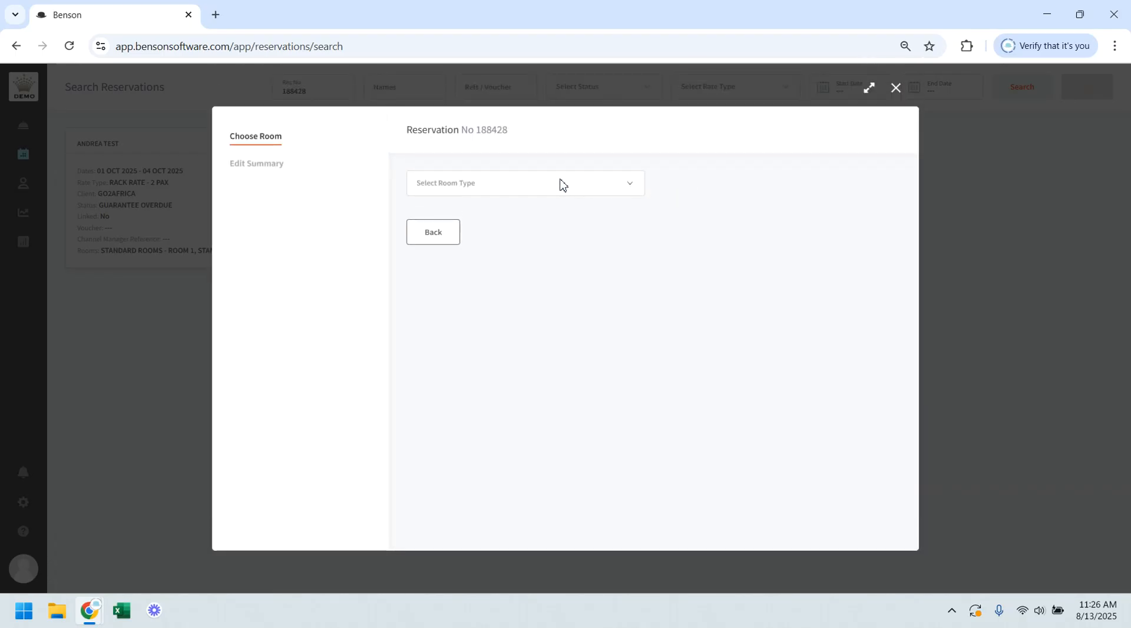
click(523, 186)
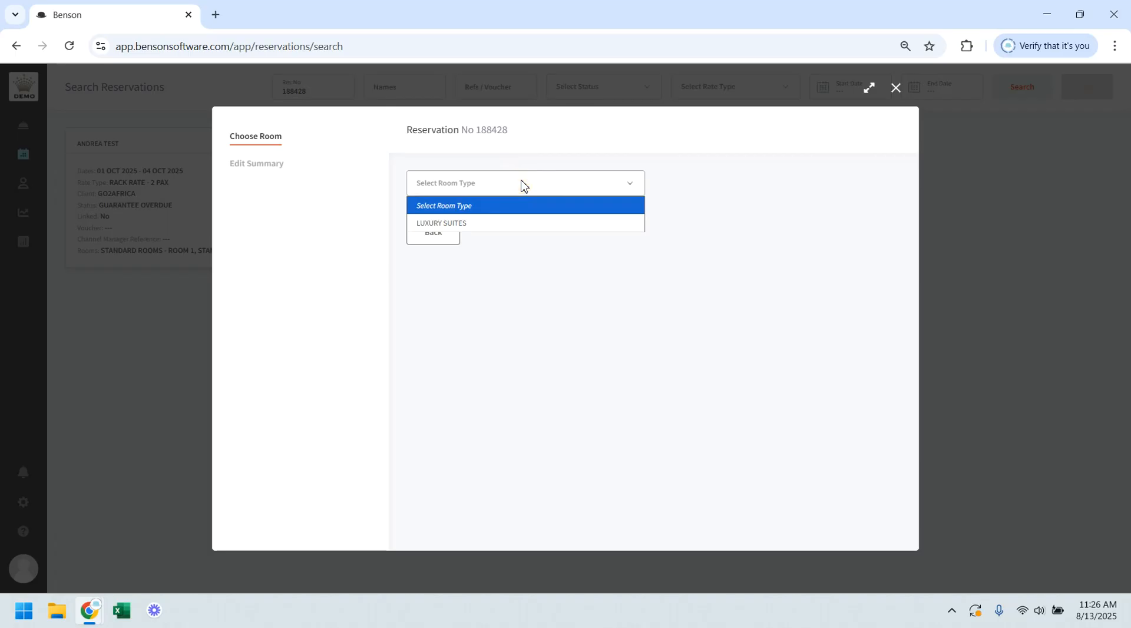
click(451, 227)
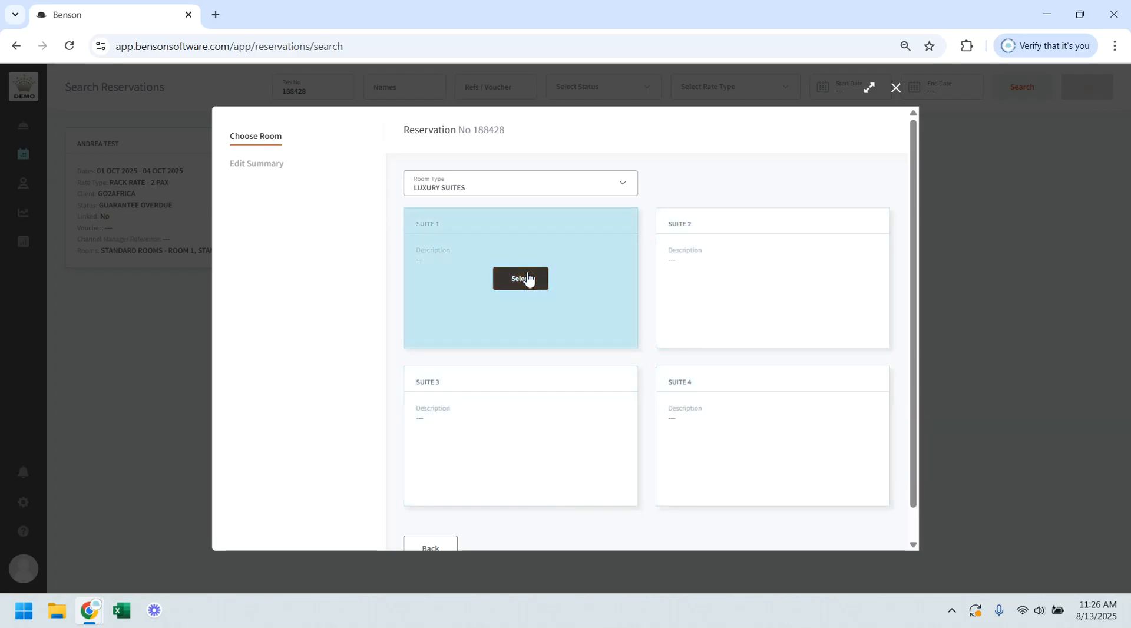
click(527, 280)
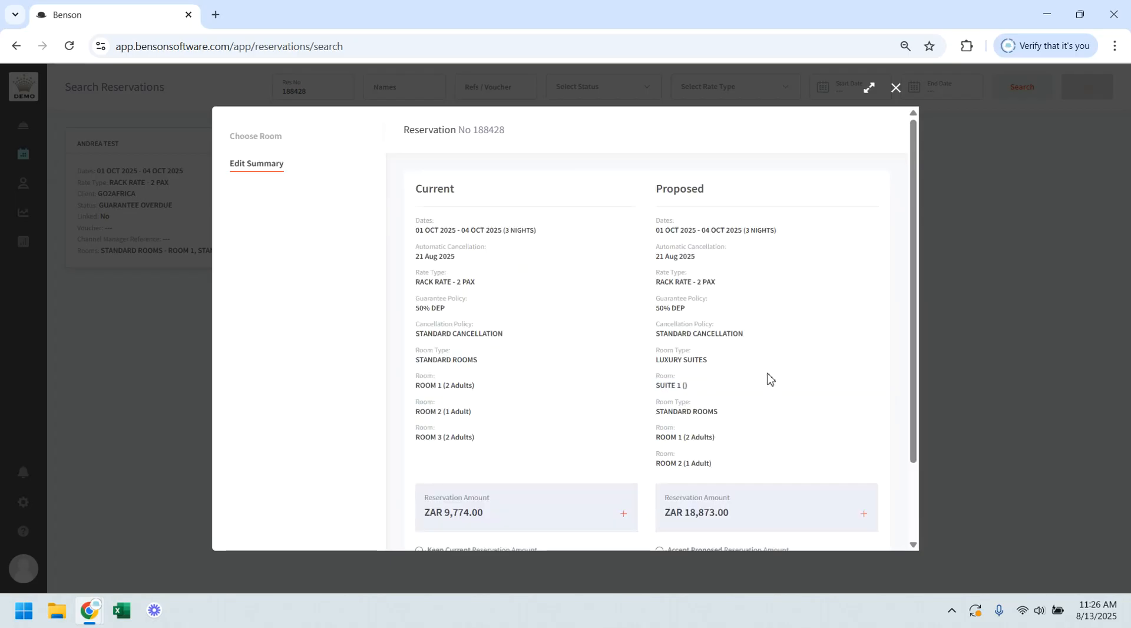
Step: Accept the proposed reservation amount in the edit summary and confirm the room type change
scroll(768, 378, down, 1)
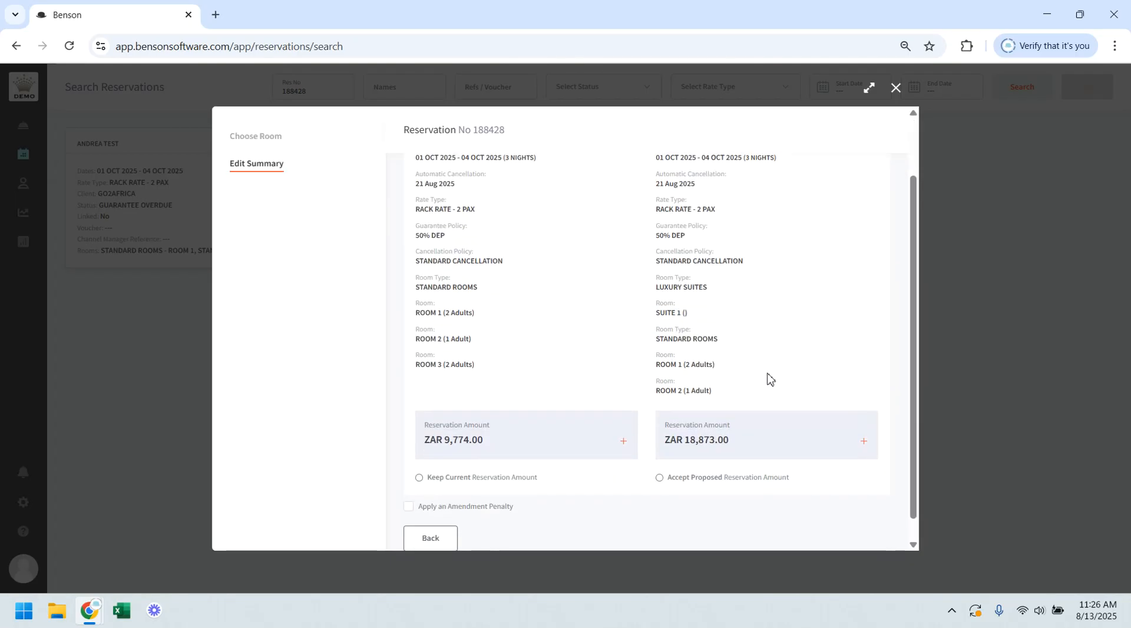
click(660, 478)
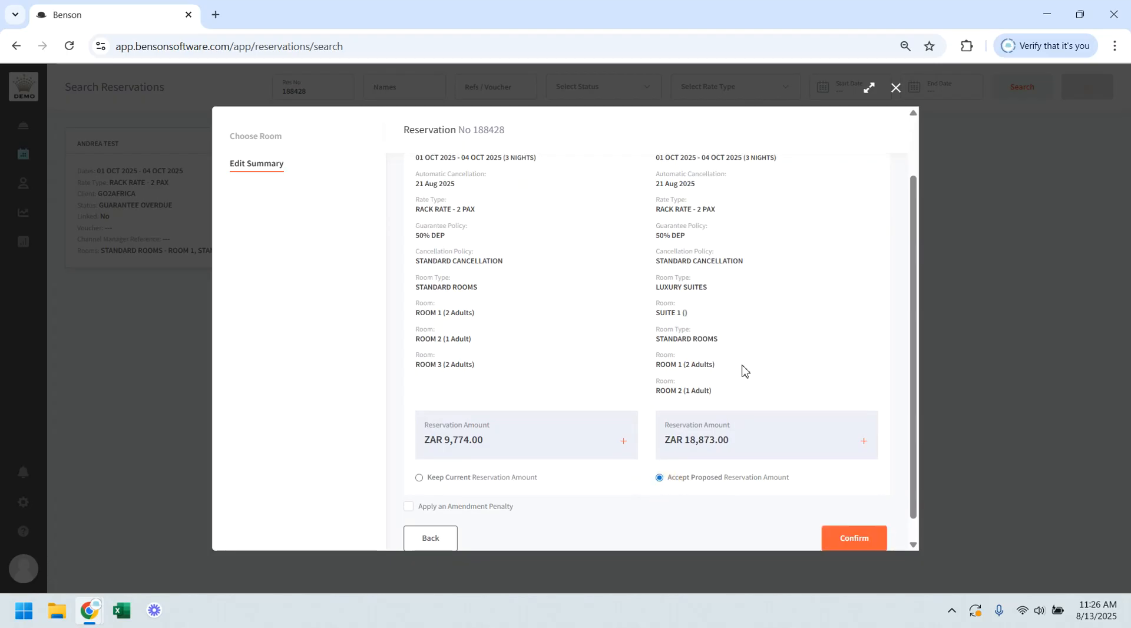
scroll(742, 371, down, 1)
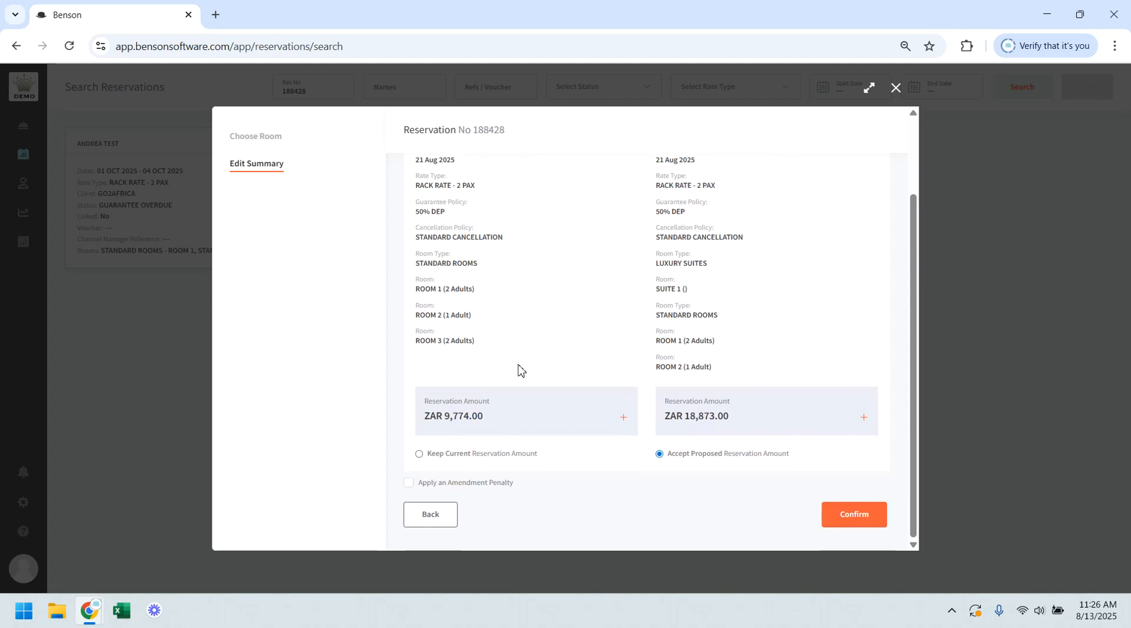
click(859, 520)
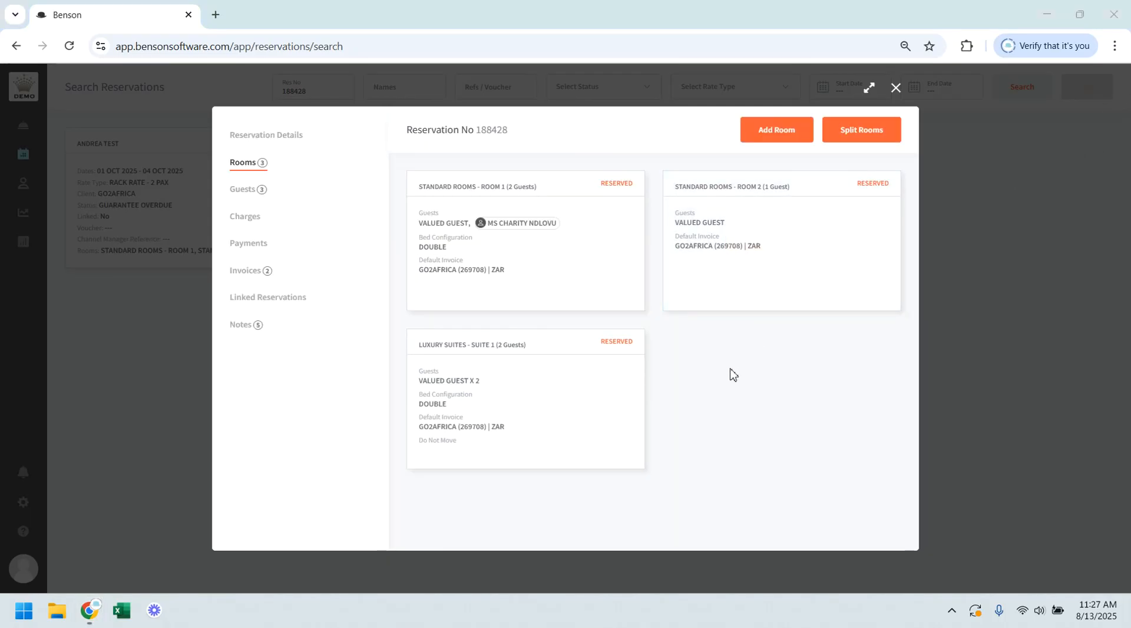
Step: Remove the second valued guest from SUITE 1 in LUXURY SUITES and confirm the edit summary without an amendment penalty
mouse_move(550, 376)
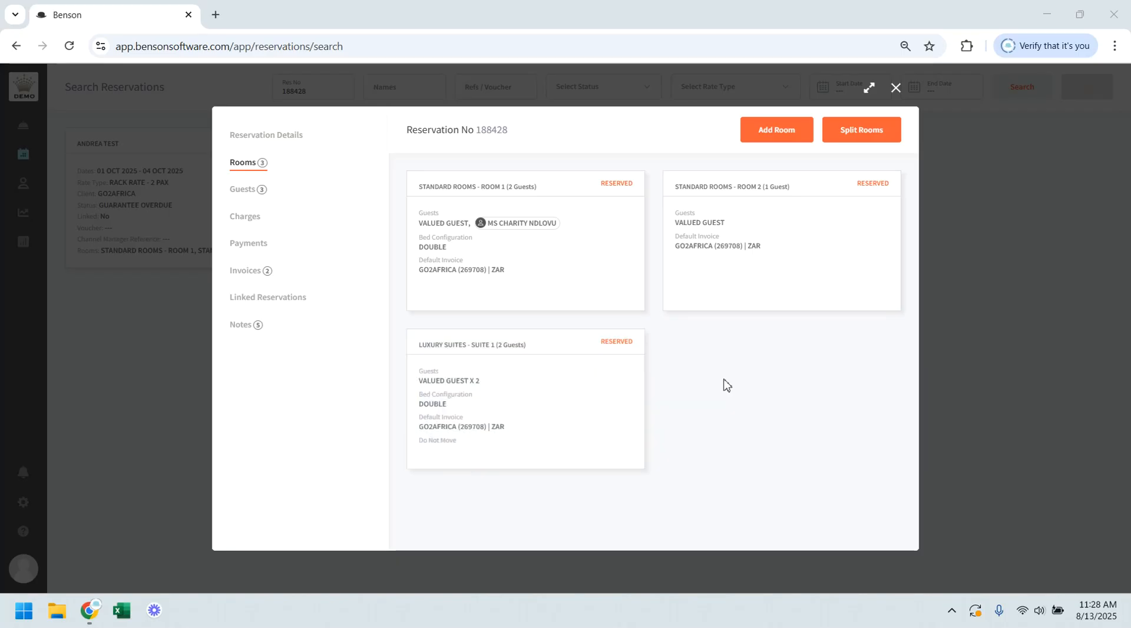
mouse_move(588, 383)
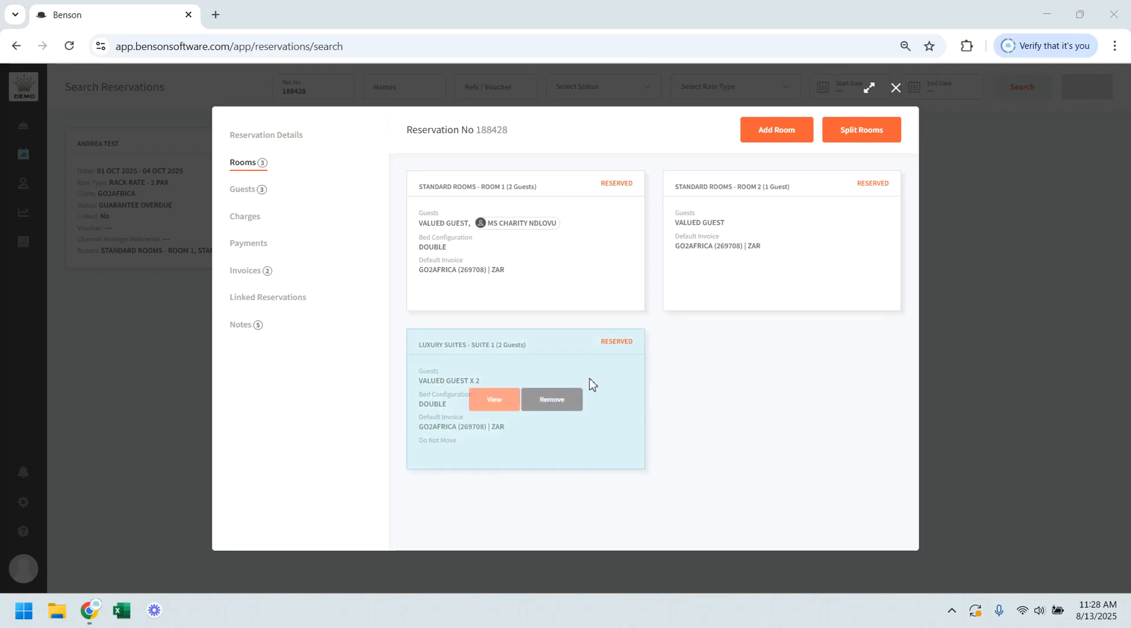
click(497, 407)
mouse_move(498, 410)
mouse_move(724, 422)
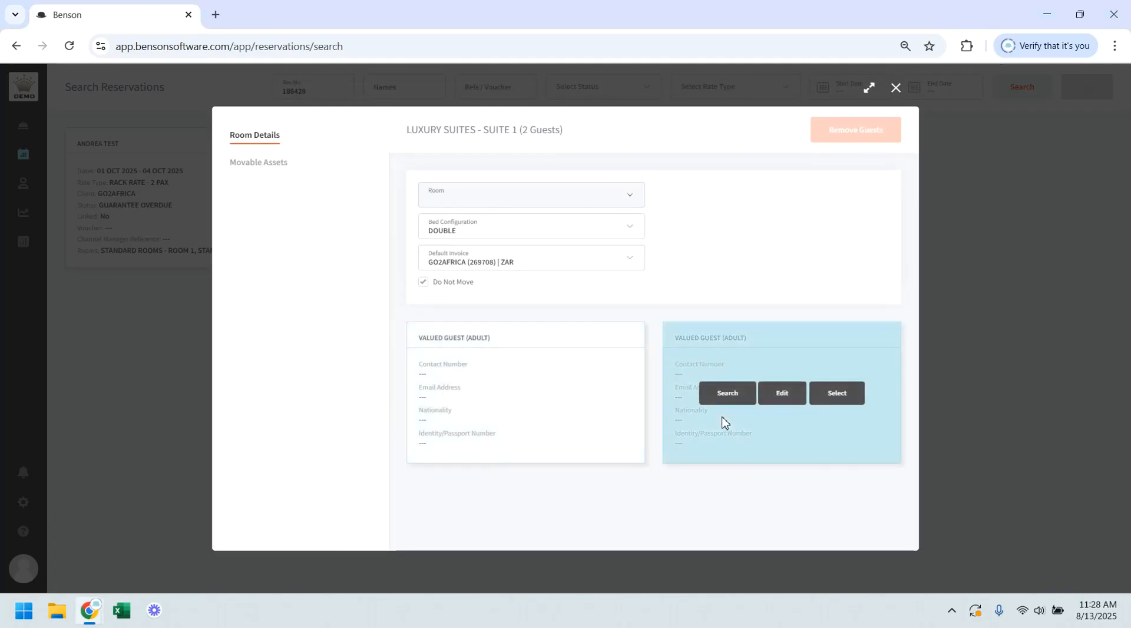
click(845, 404)
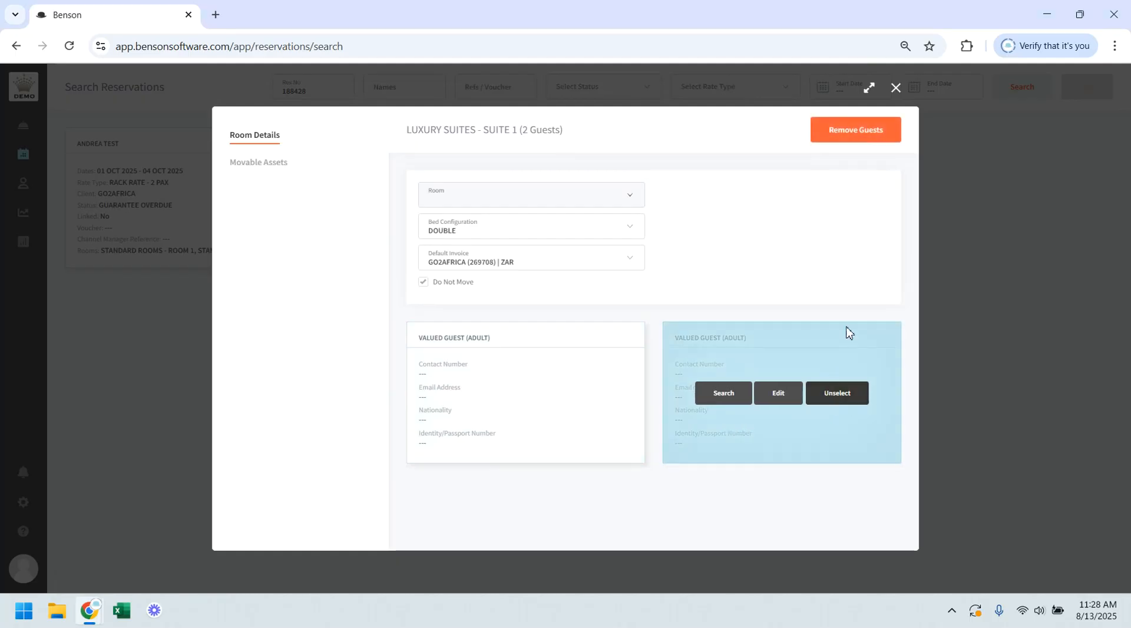
click(853, 130)
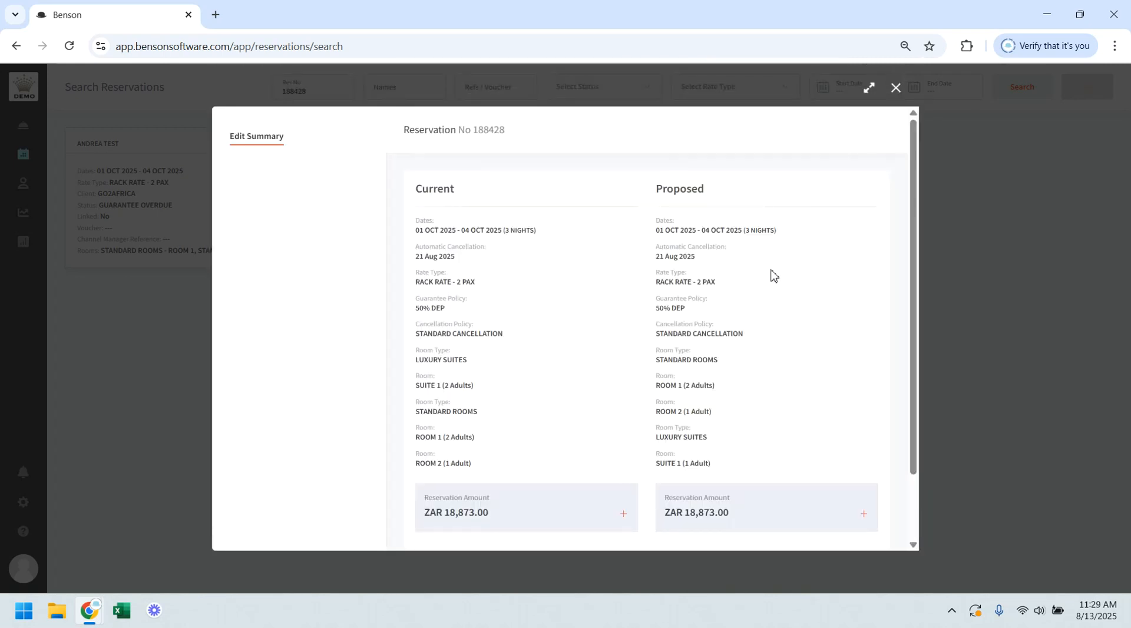
scroll(772, 275, down, 3)
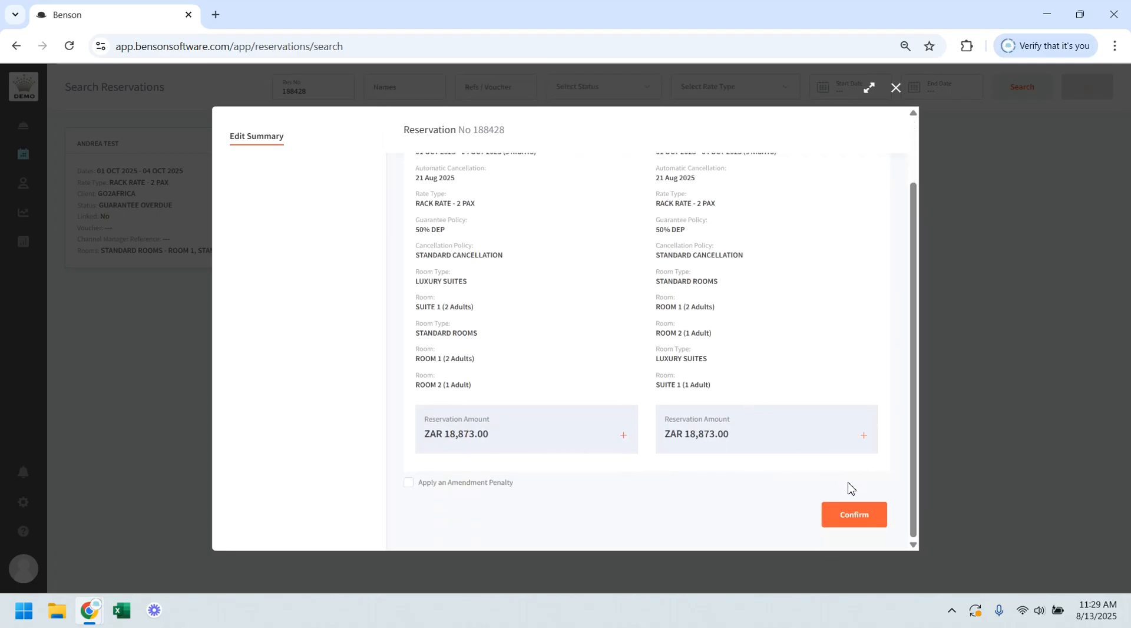
click(857, 515)
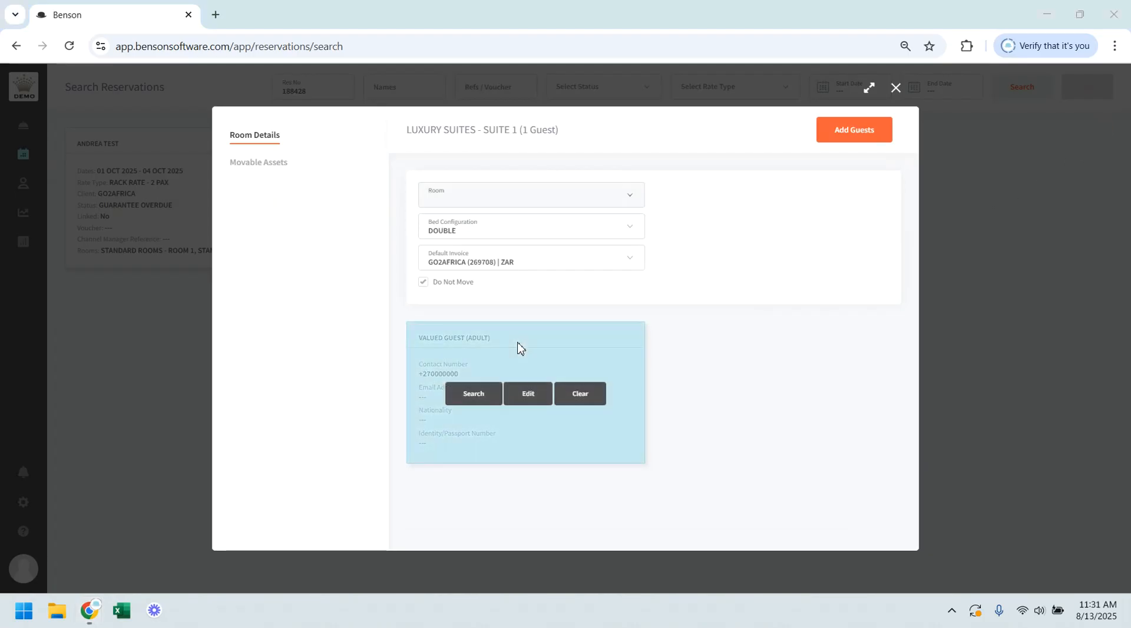
Step: Clear the details of the remaining SUITE 1 guest, search clients by the guest's first name, and assign the matching individual client
click(581, 394)
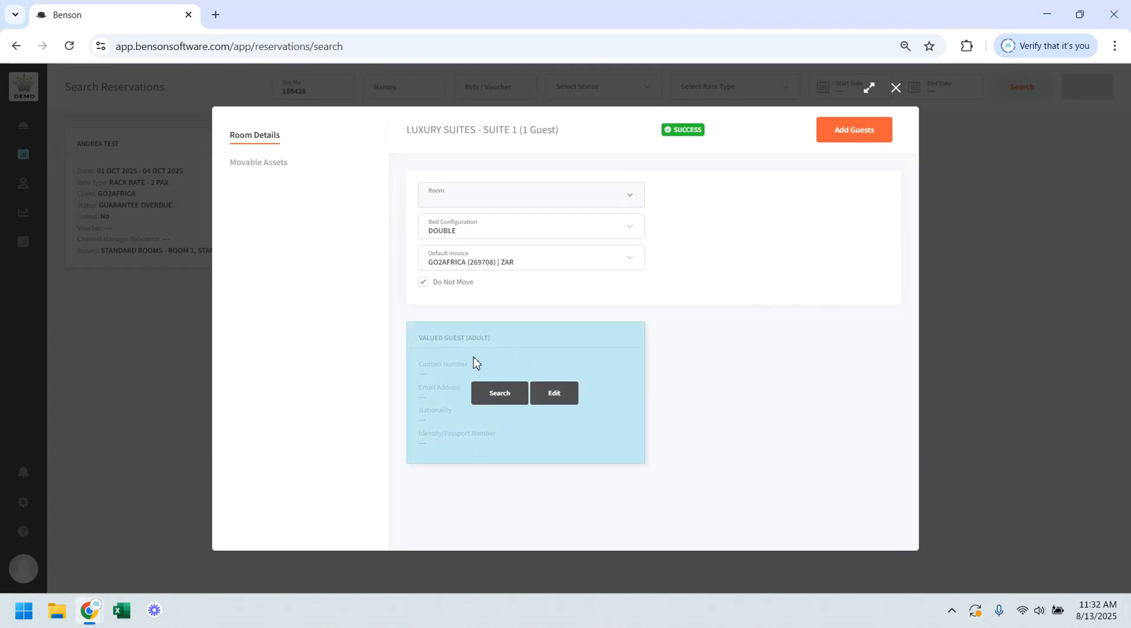
click(506, 398)
click(586, 135)
text(andrea)
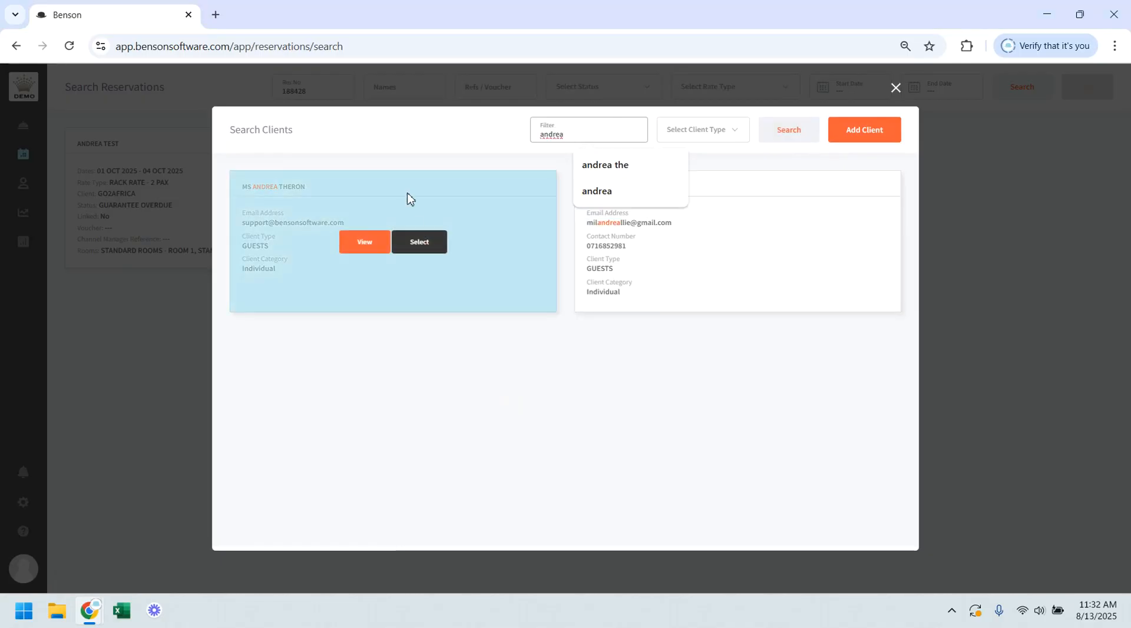
click(407, 243)
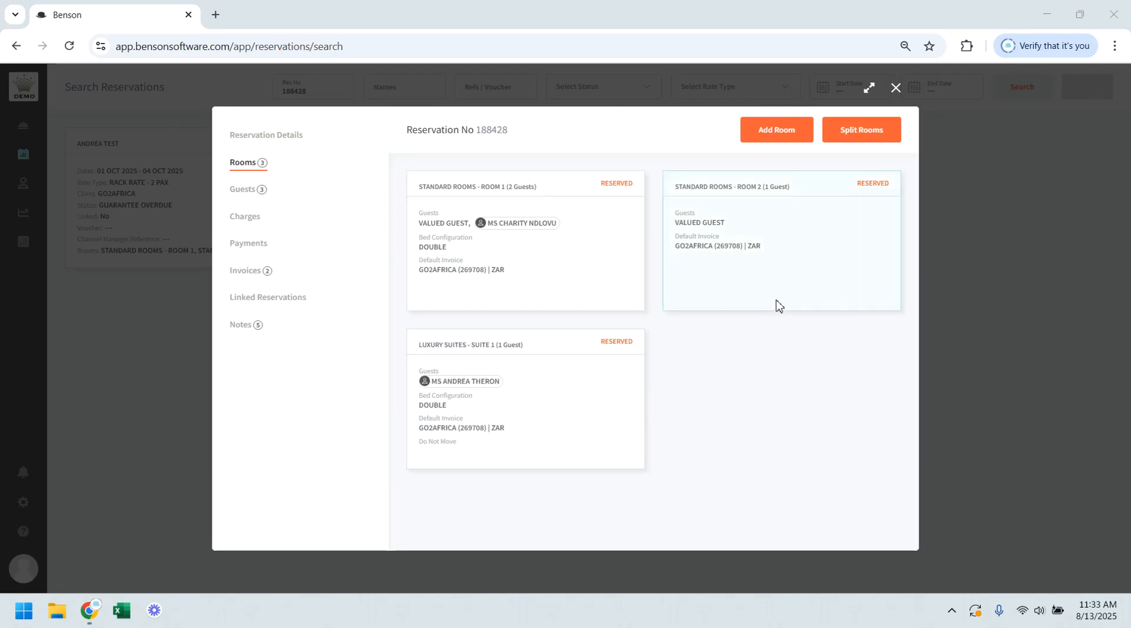
Step: Change the age category of the named guest in ROOM 1 to CHILD and confirm the edit summary
mouse_move(541, 227)
click(487, 243)
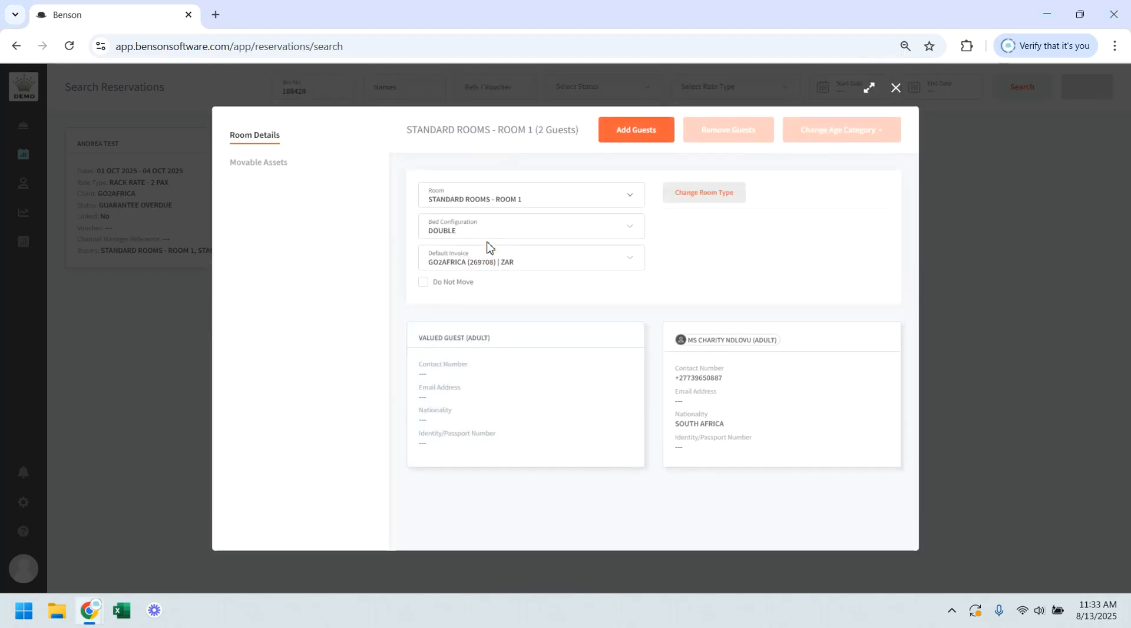
mouse_move(717, 385)
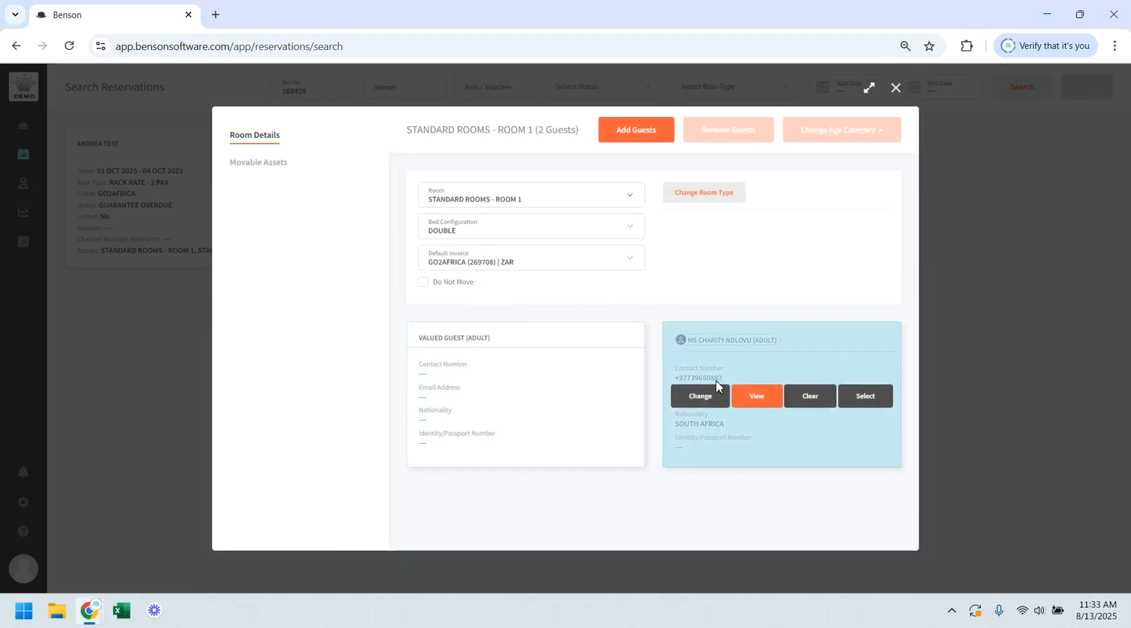
click(870, 399)
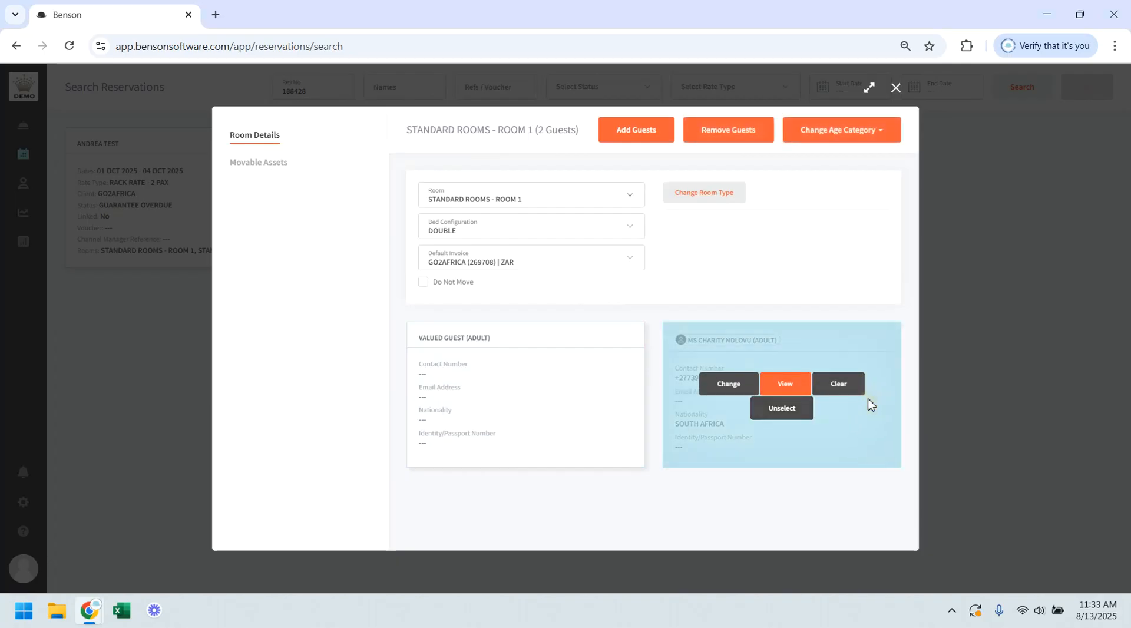
click(848, 131)
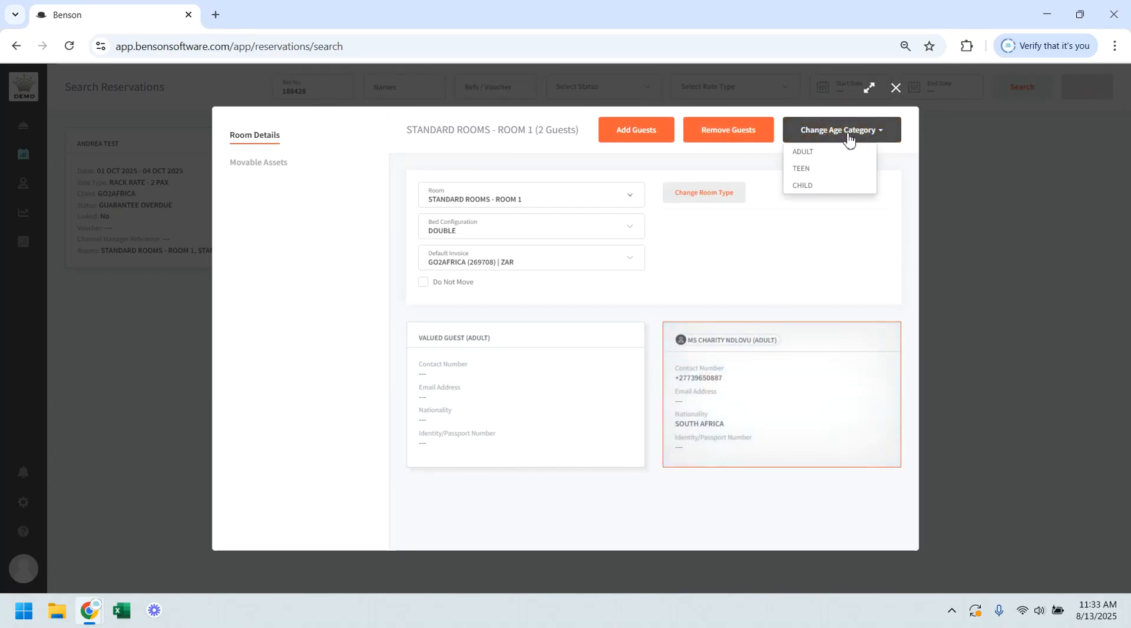
click(821, 187)
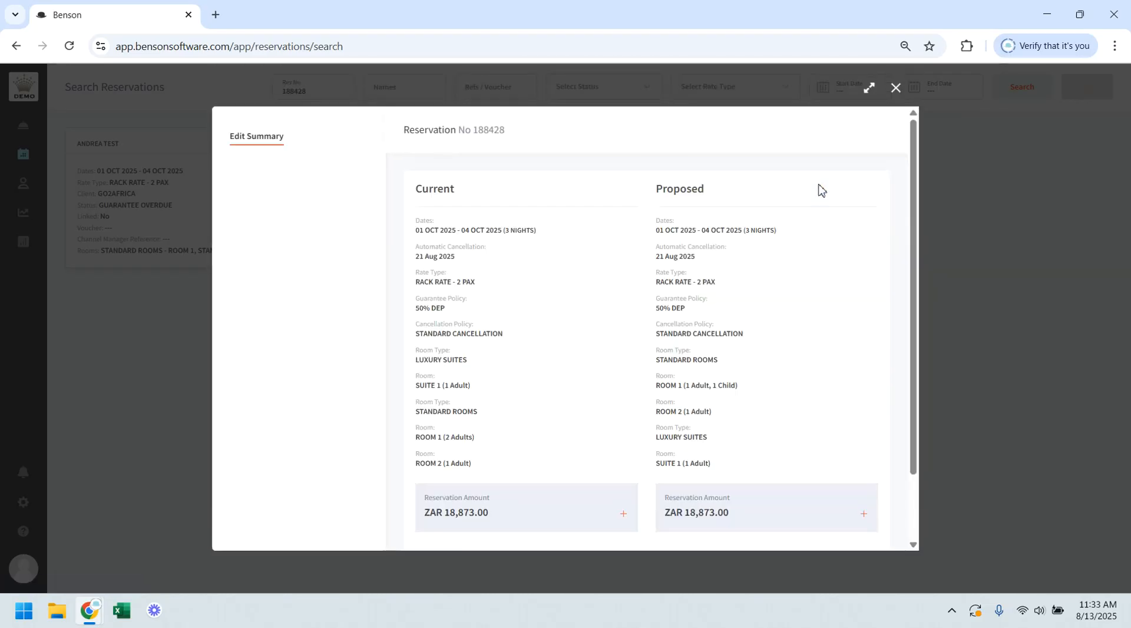
scroll(782, 332, down, 2)
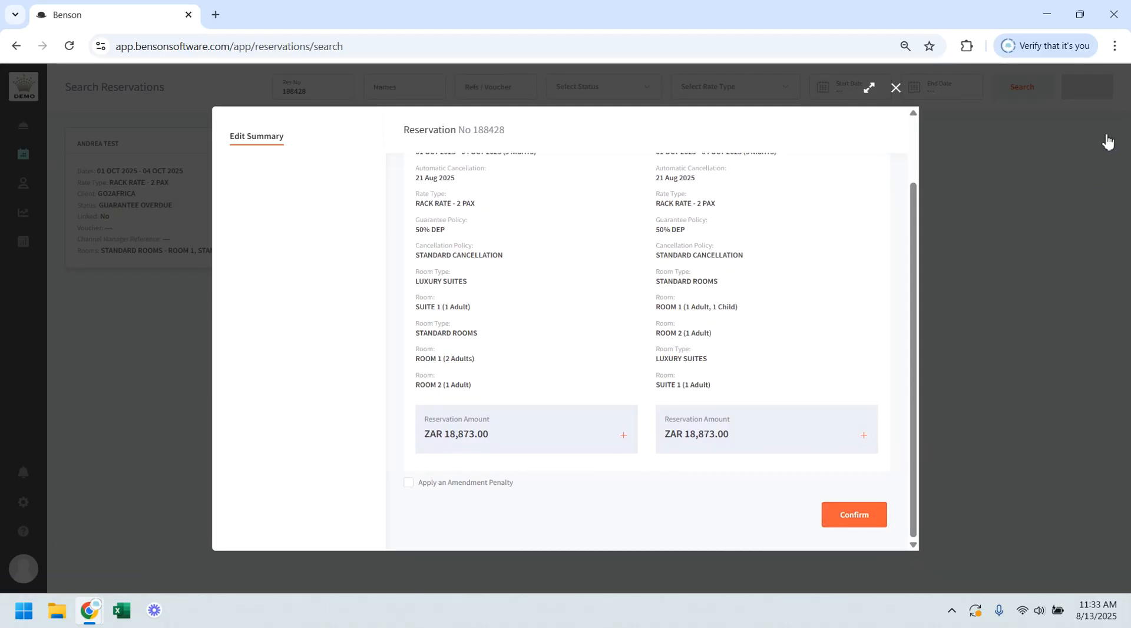
click(853, 514)
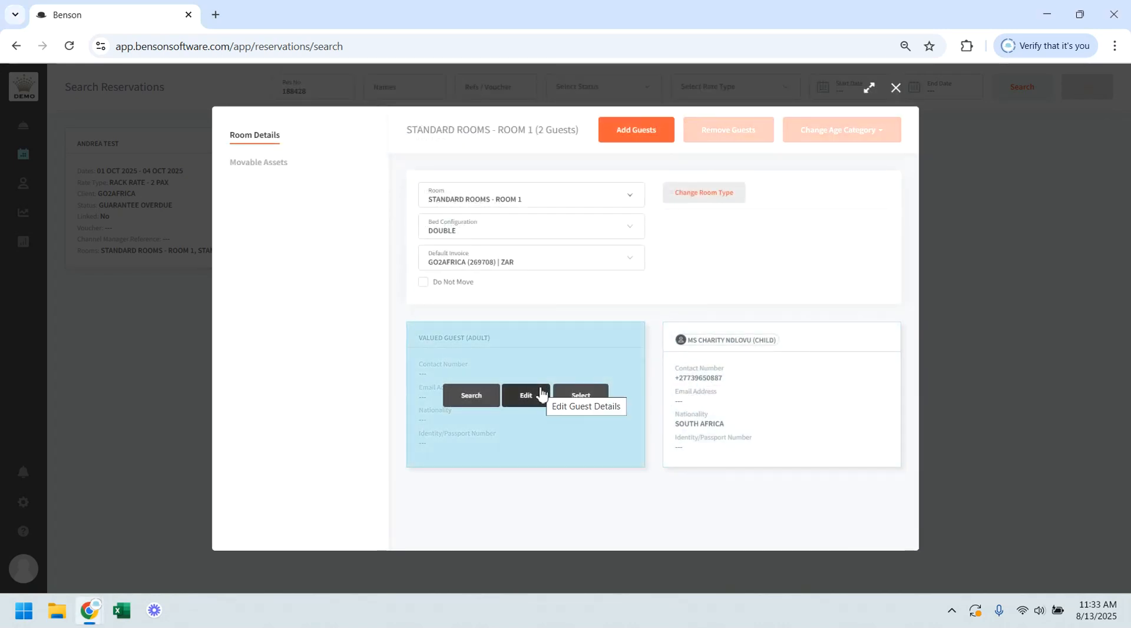
mouse_move(757, 397)
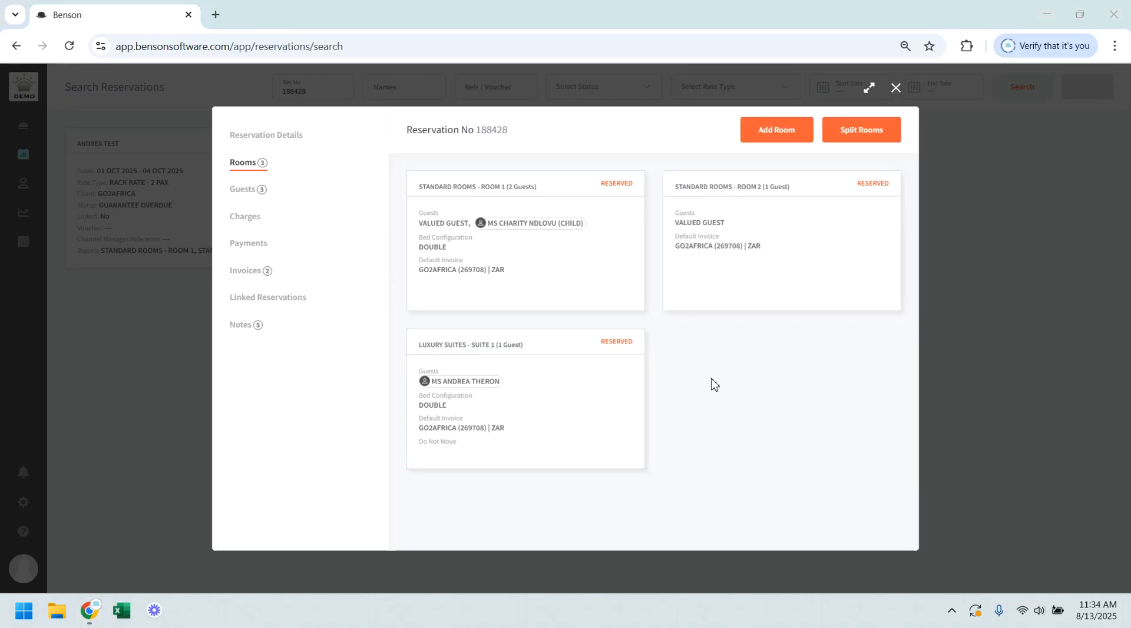
Step: Add 1 adult guest to SUITE 1 in LUXURY SUITES and confirm the edit summary
mouse_move(566, 431)
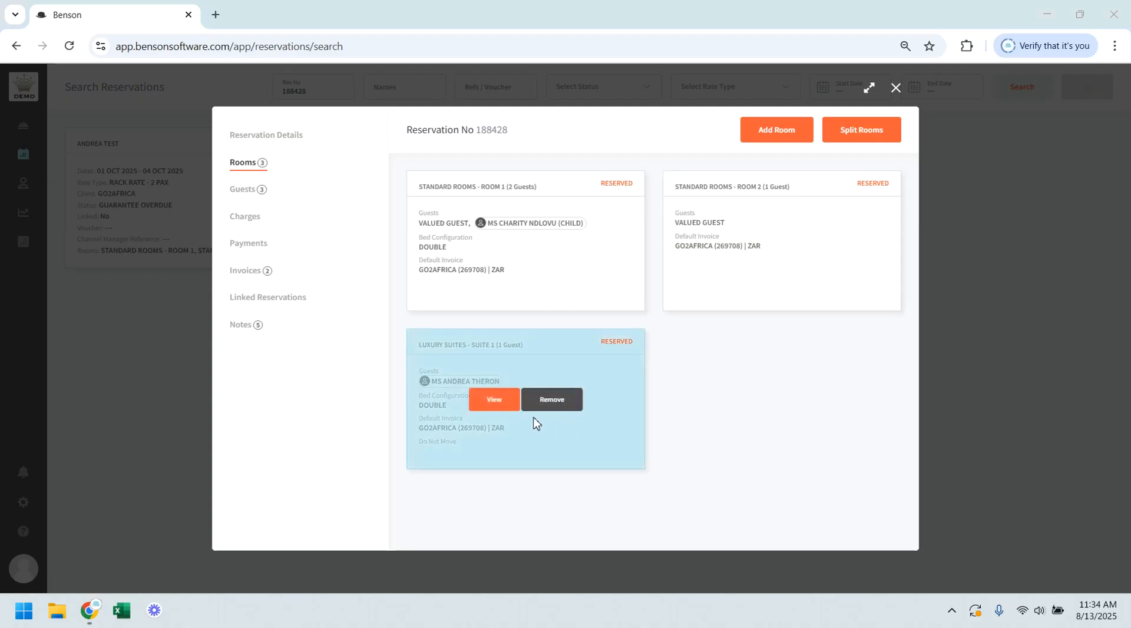
click(489, 404)
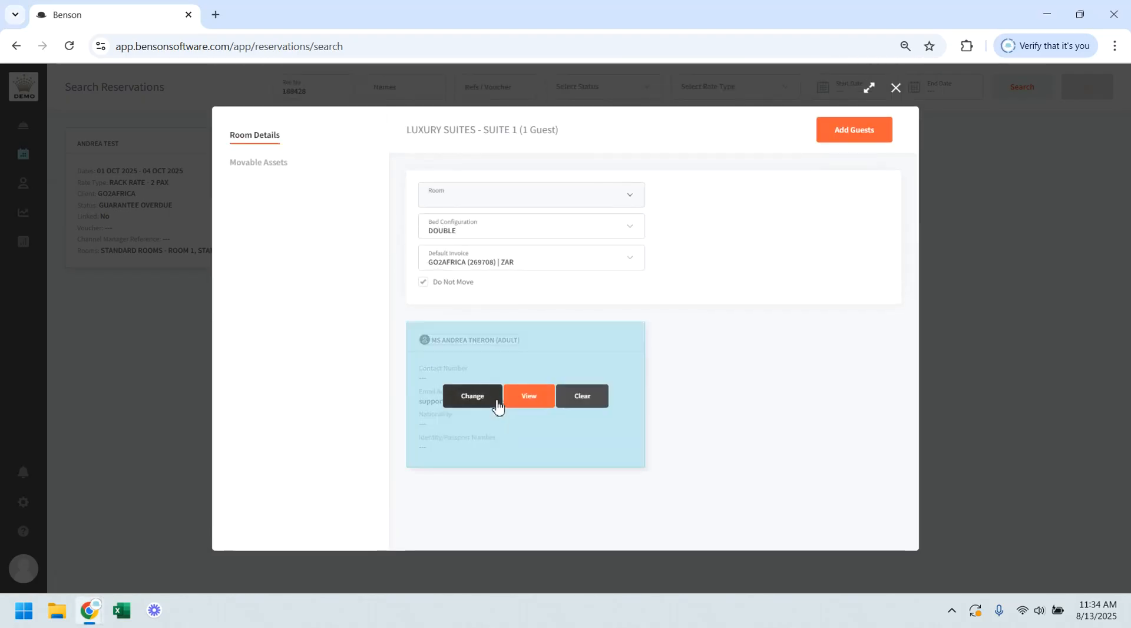
click(852, 143)
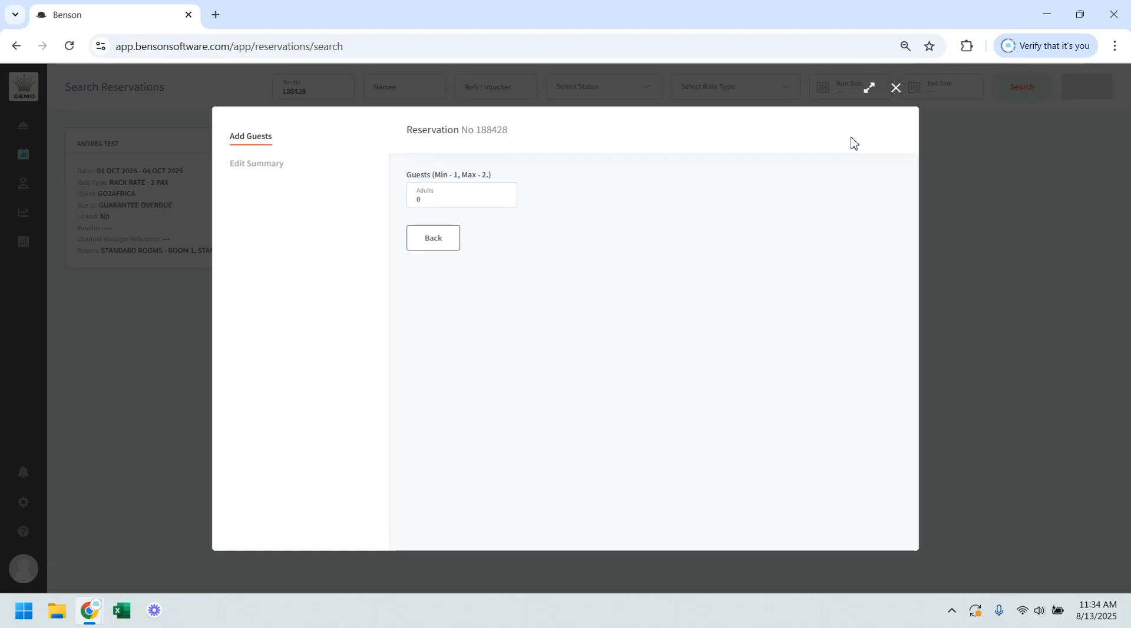
click(503, 197)
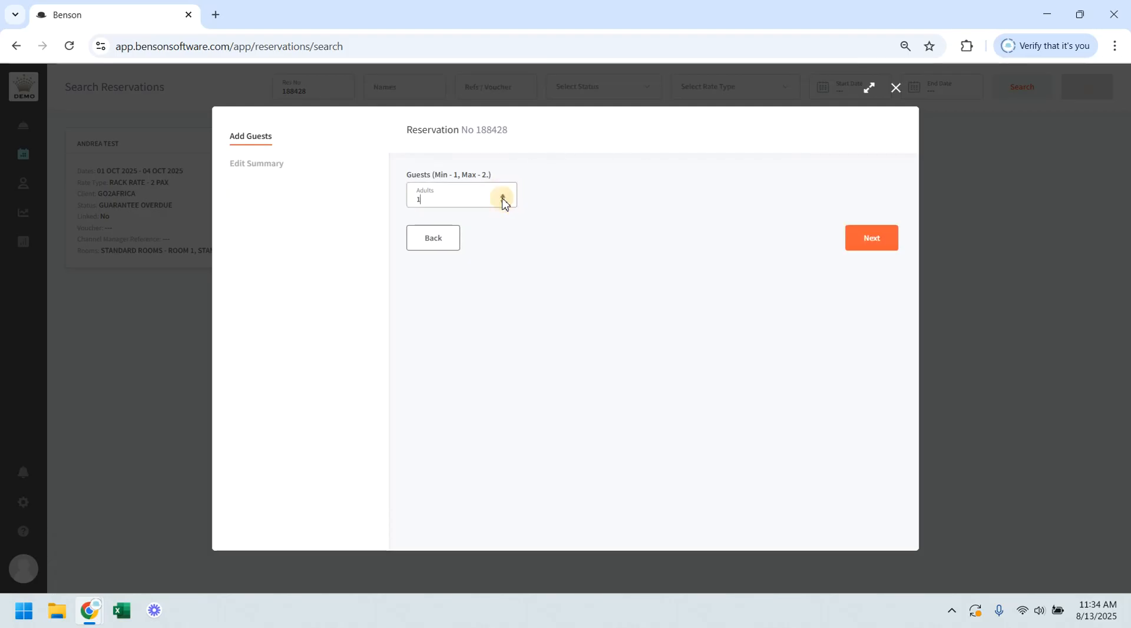
click(876, 238)
scroll(802, 320, down, 3)
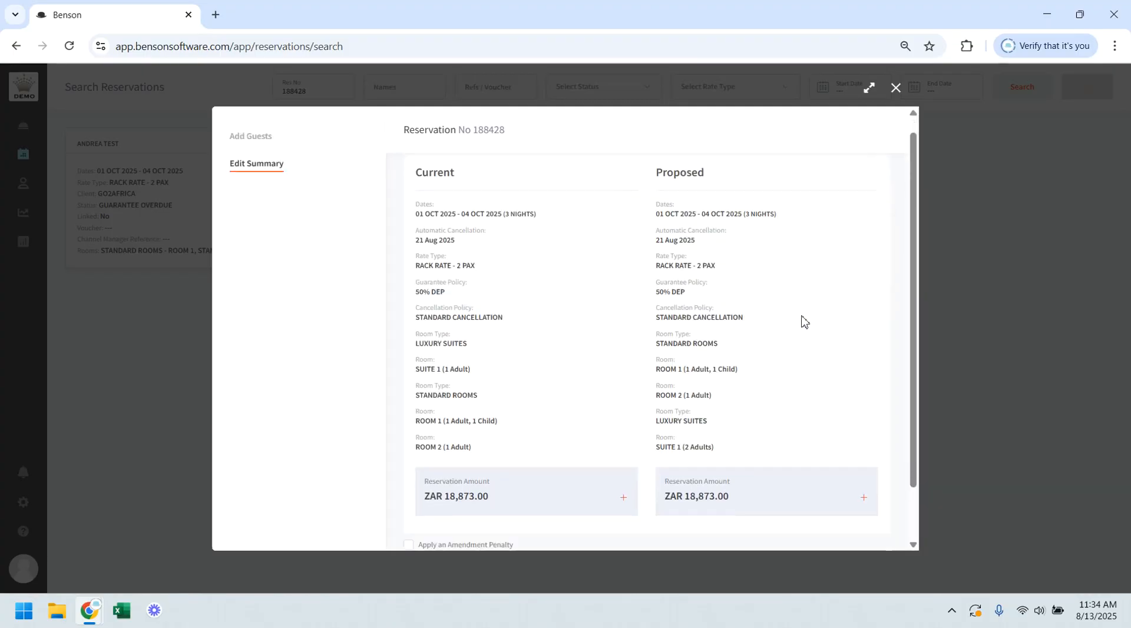
click(856, 516)
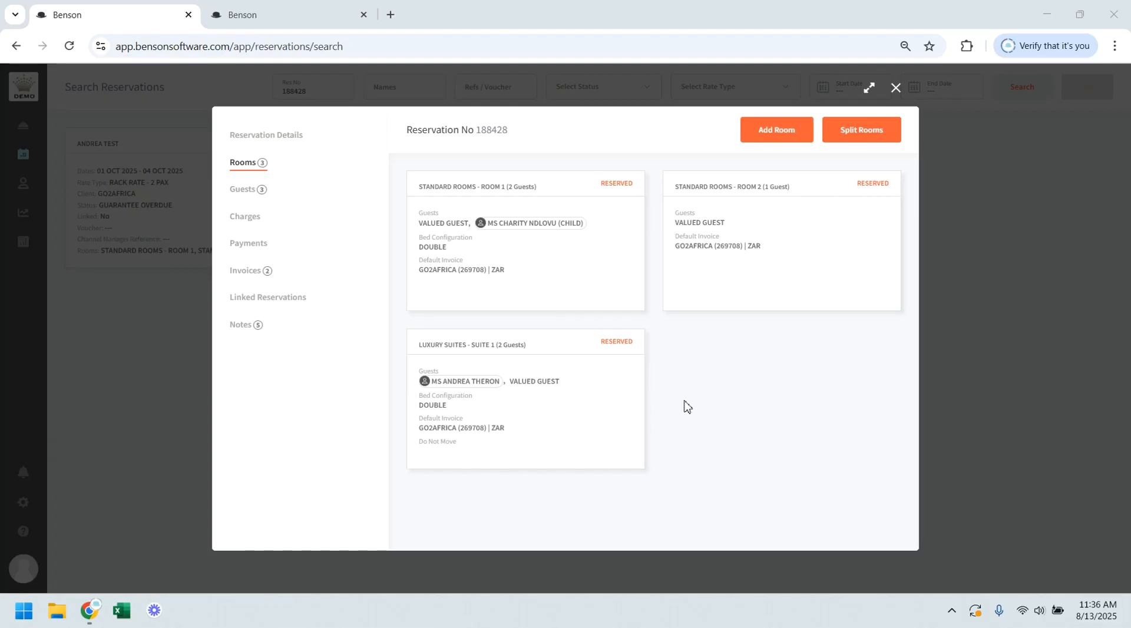
Step: Add 1 EXTRA BED as a movable asset to ROOM 1, confirm the edit summary without an amendment penalty, and return to the room list
mouse_move(515, 290)
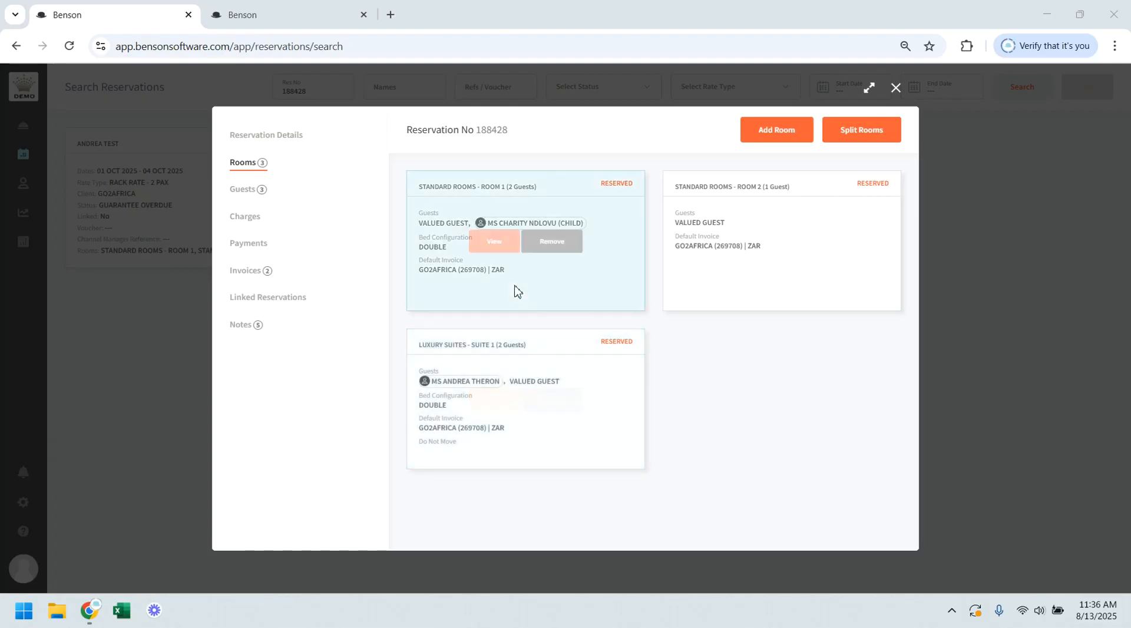
click(493, 242)
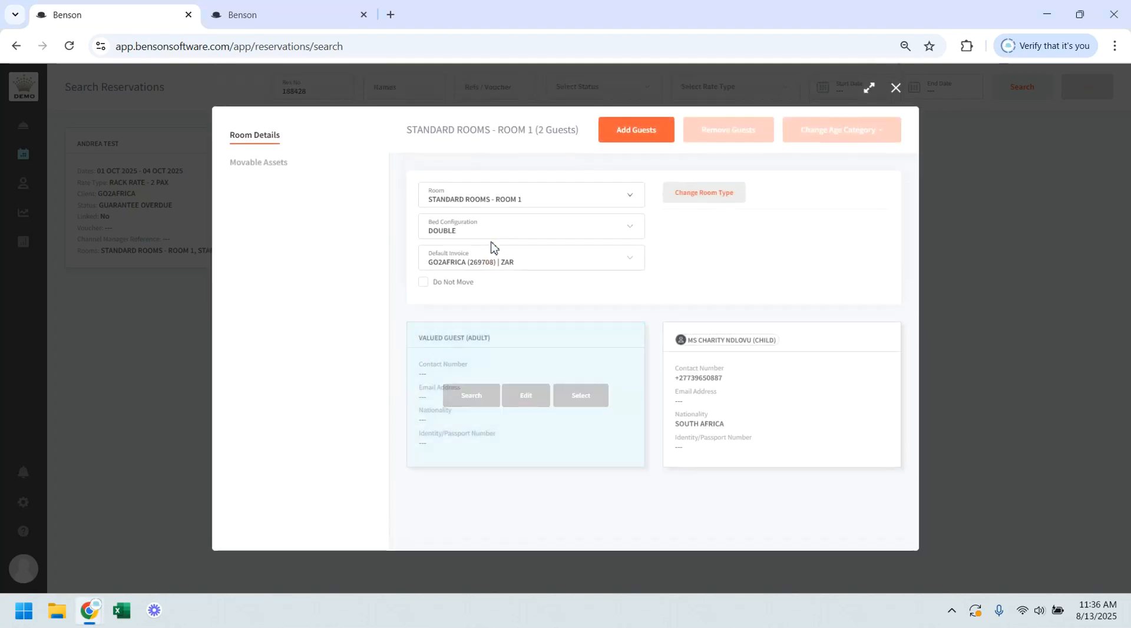
click(273, 169)
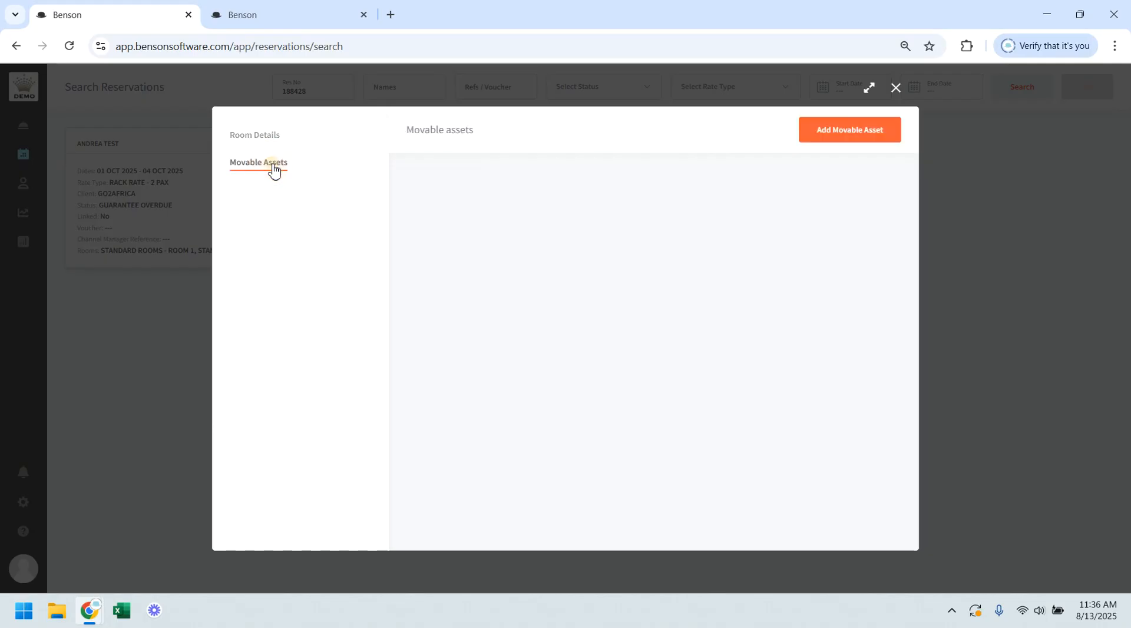
click(829, 133)
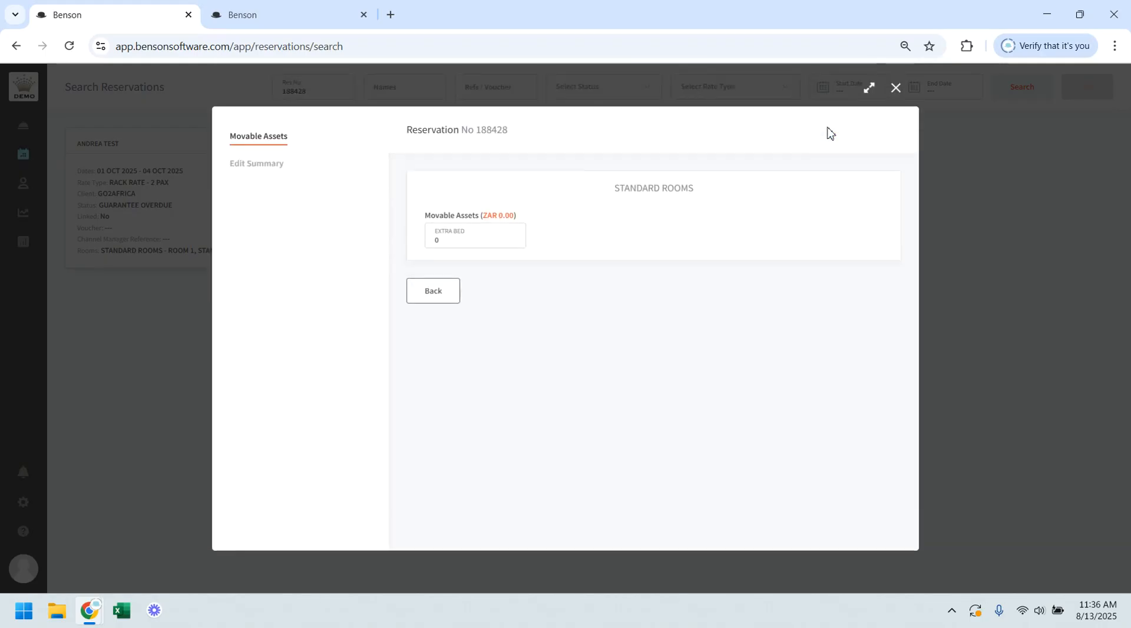
click(511, 238)
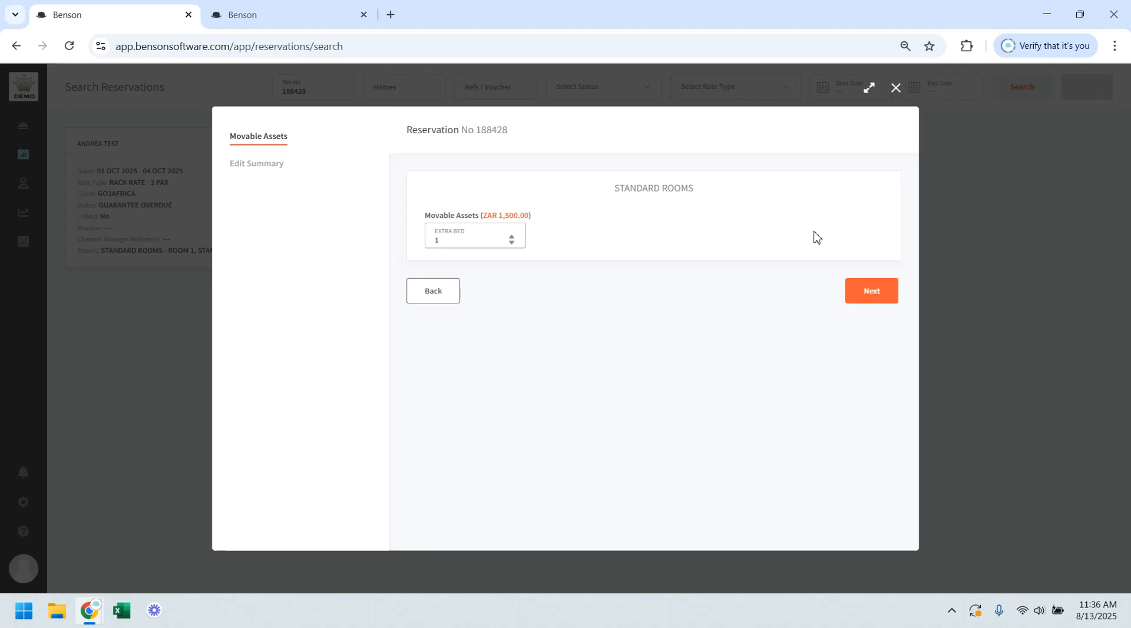
click(863, 294)
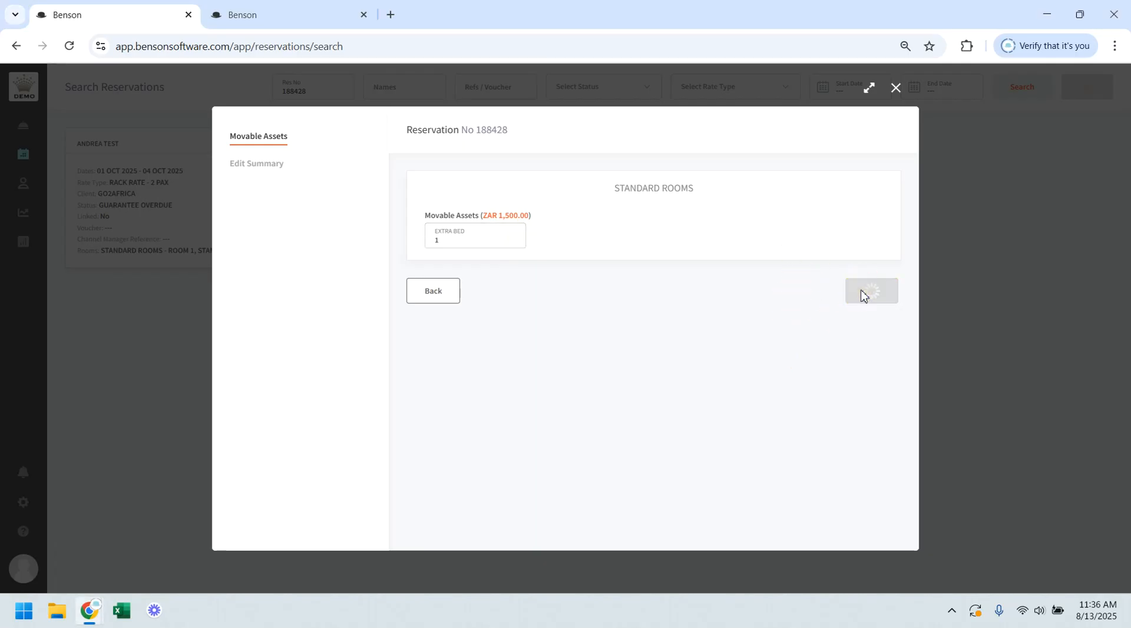
scroll(680, 321, down, 3)
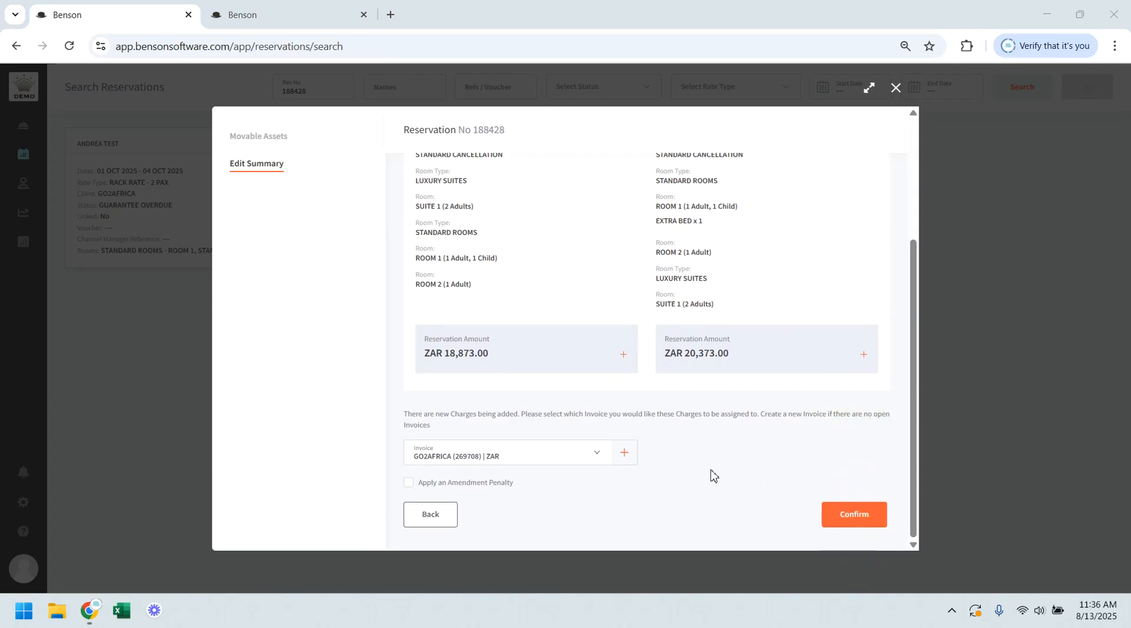
click(859, 515)
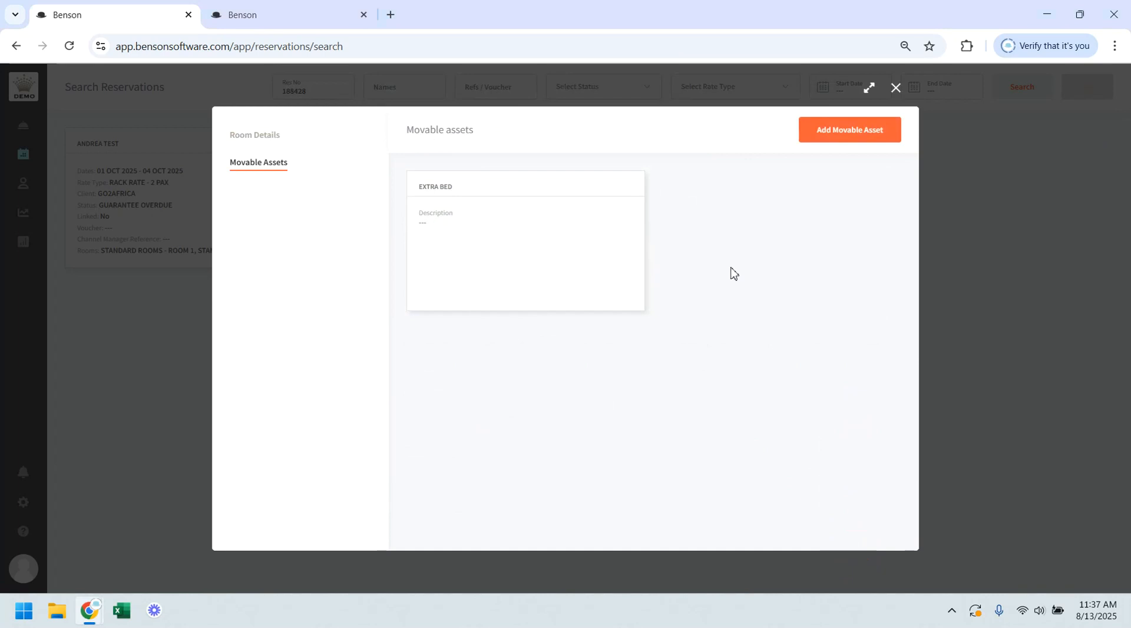
mouse_move(500, 220)
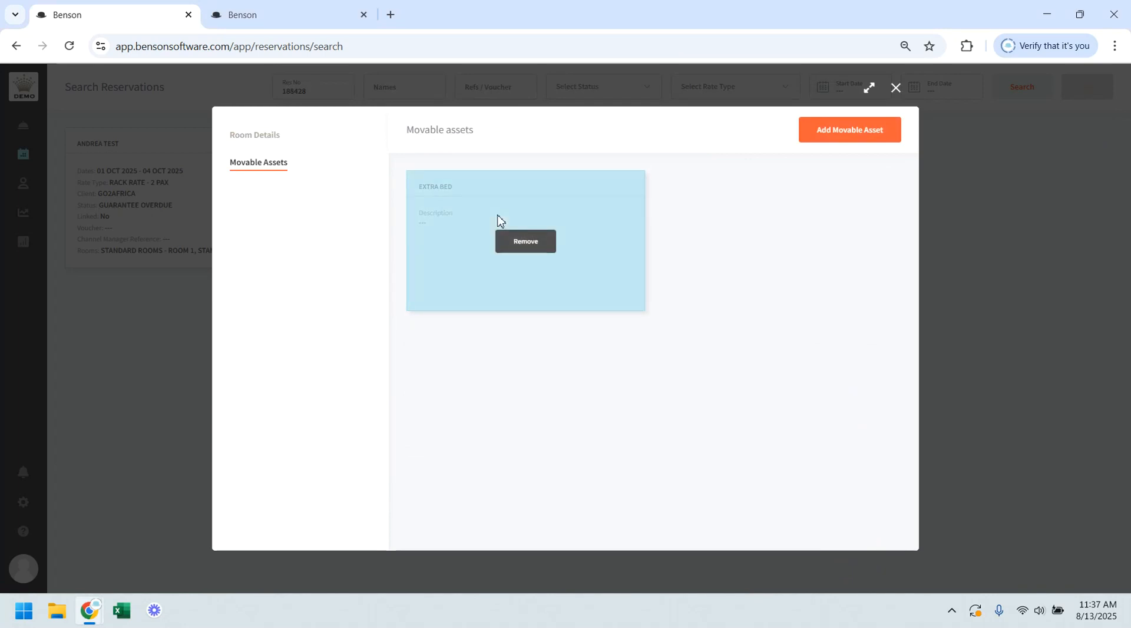
click(262, 137)
click(1099, 139)
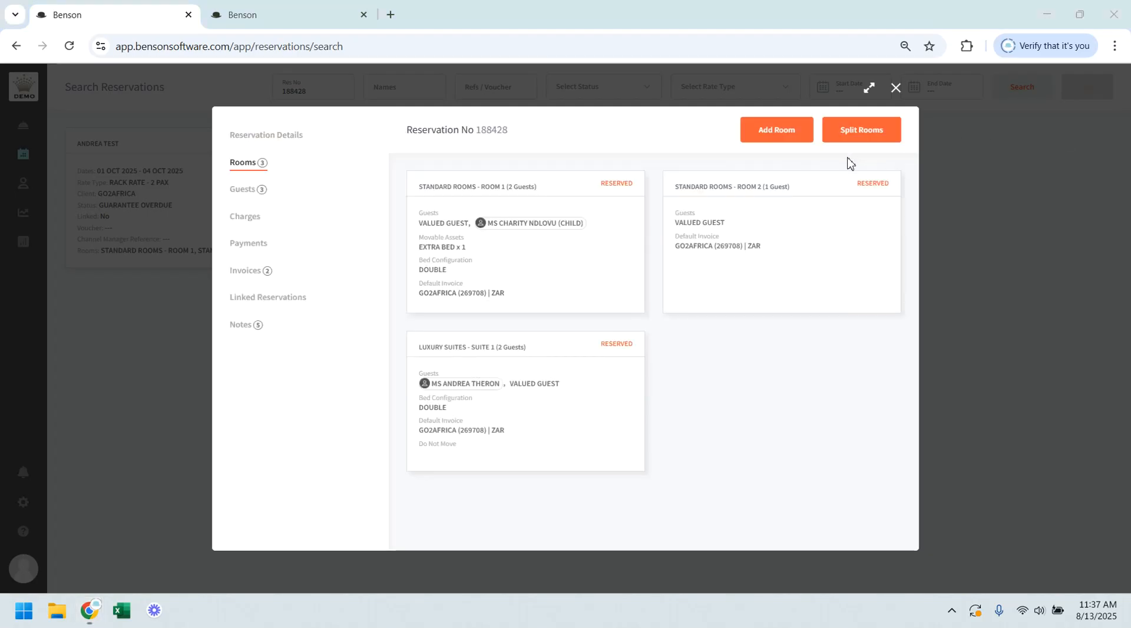
Step: Split SUITE 1 out into a new reservation, moving its charges to the new invoice, and confirm the split
click(882, 137)
mouse_move(506, 428)
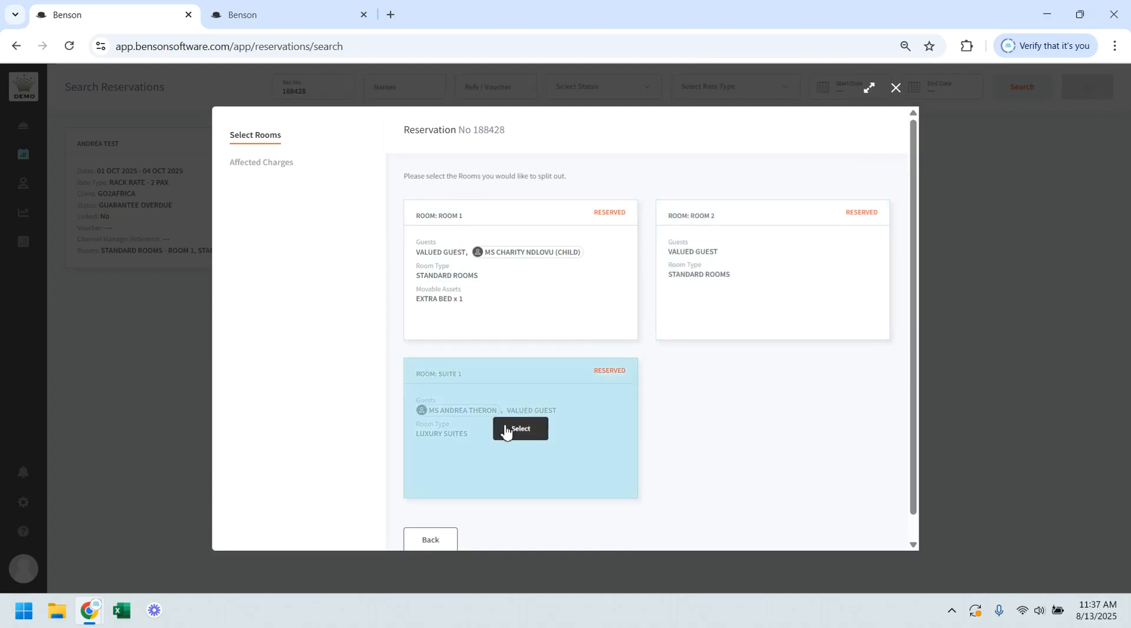
click(505, 432)
scroll(807, 353, down, 1)
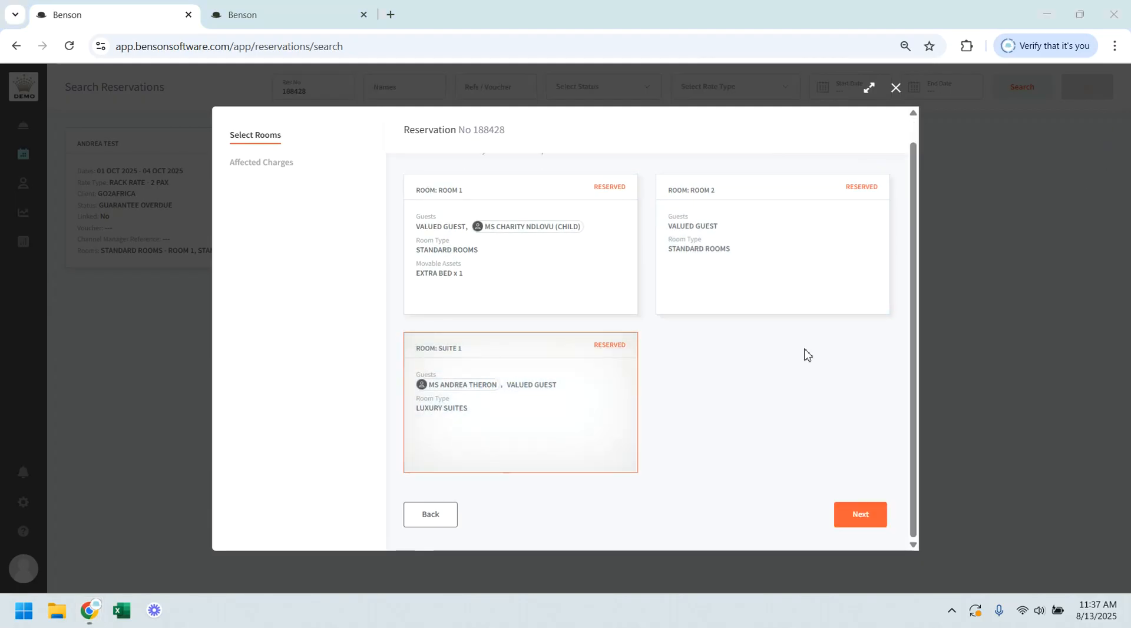
click(858, 516)
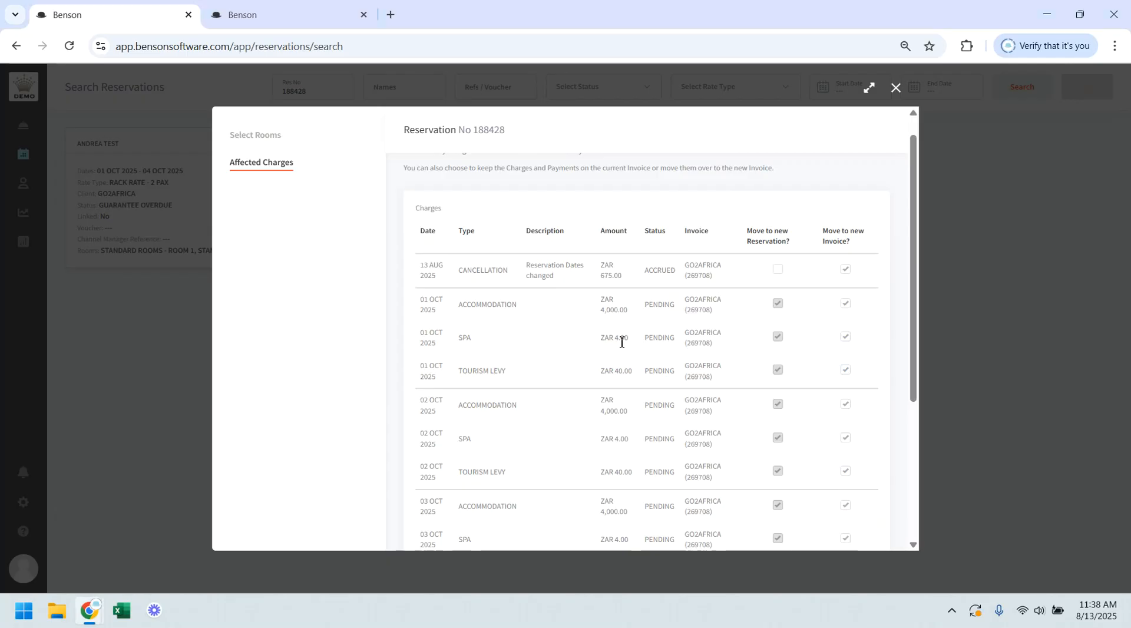
scroll(666, 412, up, 1)
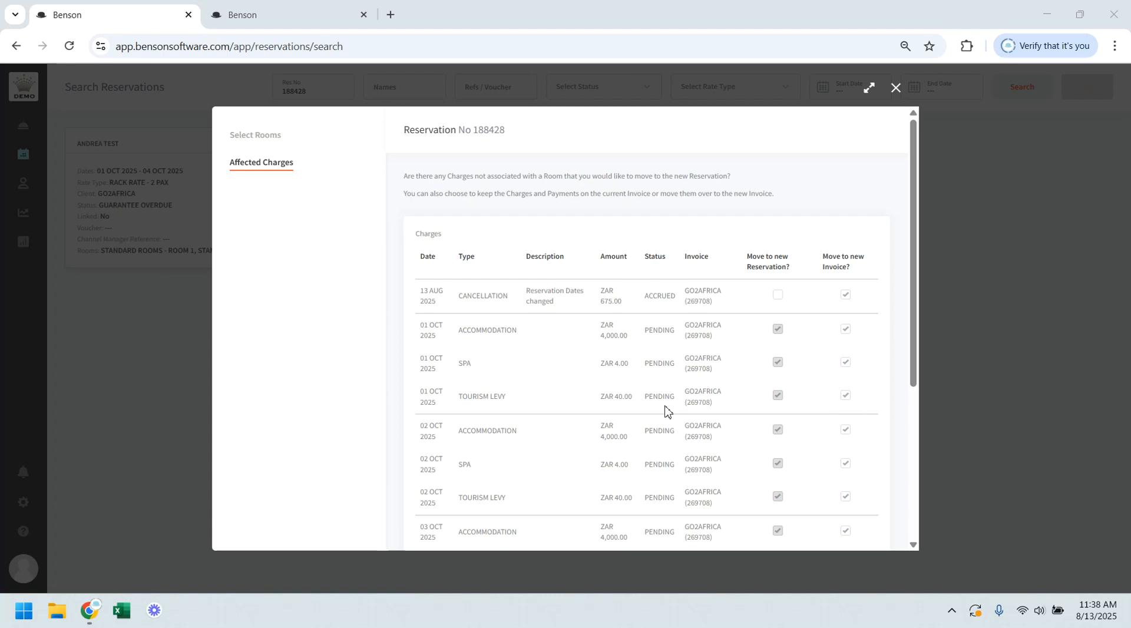
click(846, 331)
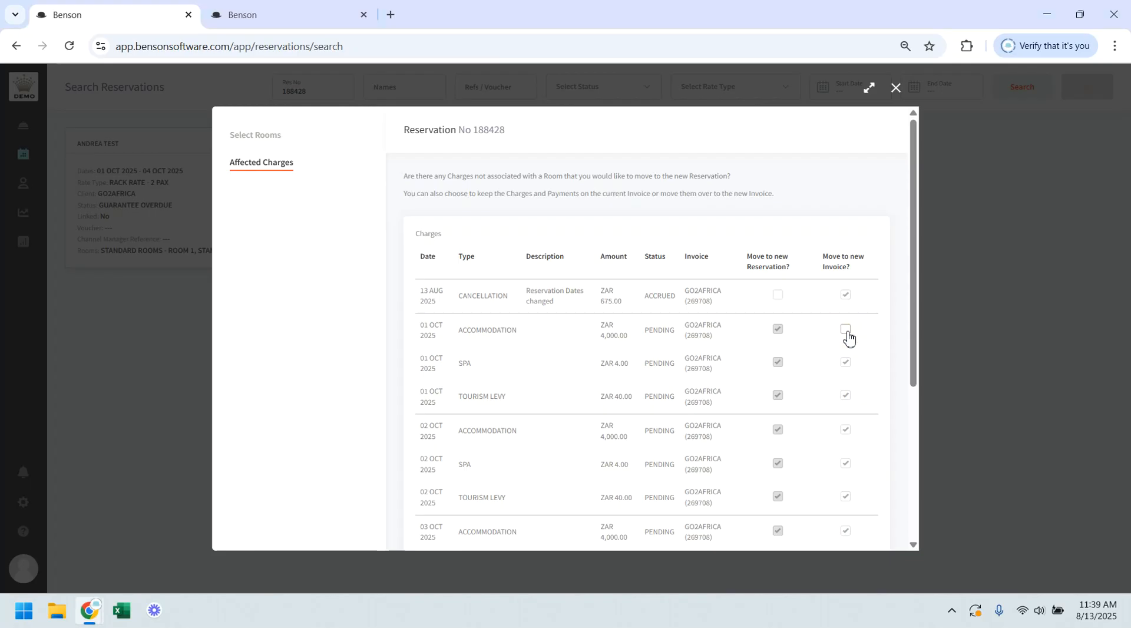
click(846, 330)
scroll(847, 333, down, 4)
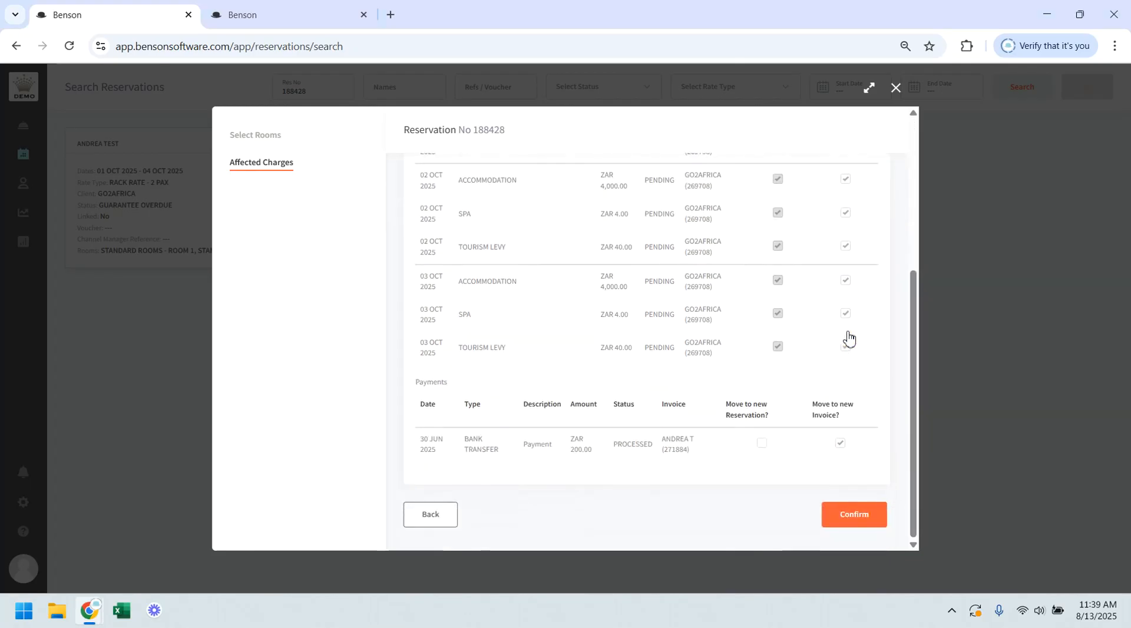
click(852, 516)
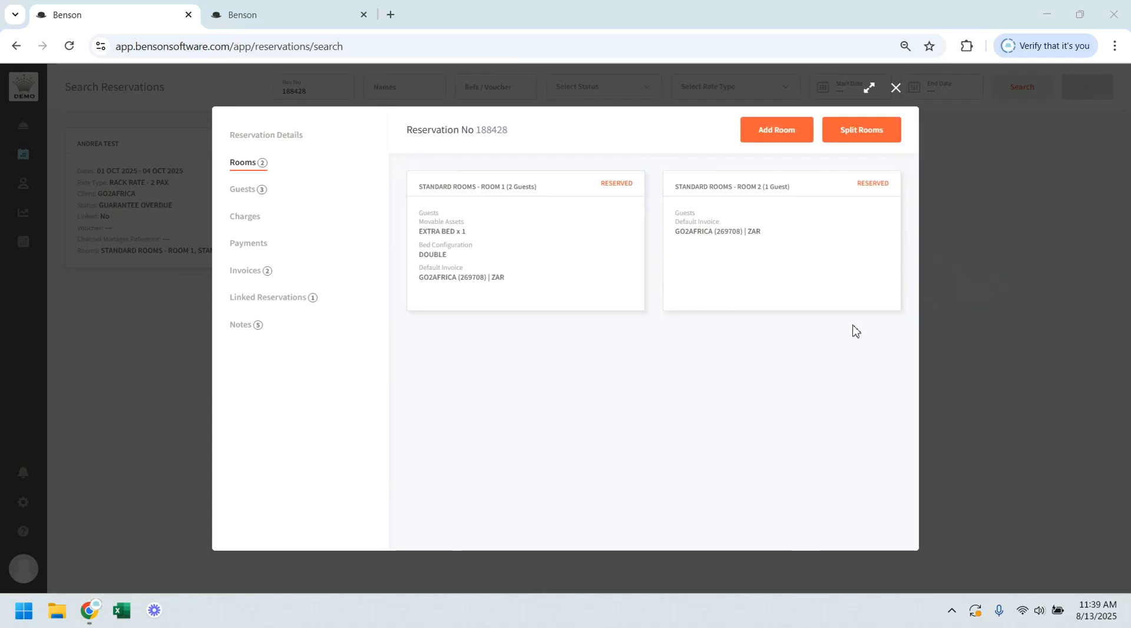
Step: View the new client form of type GUESTS for the ROOM 1 valued guest and close it without saving
click(276, 301)
click(251, 194)
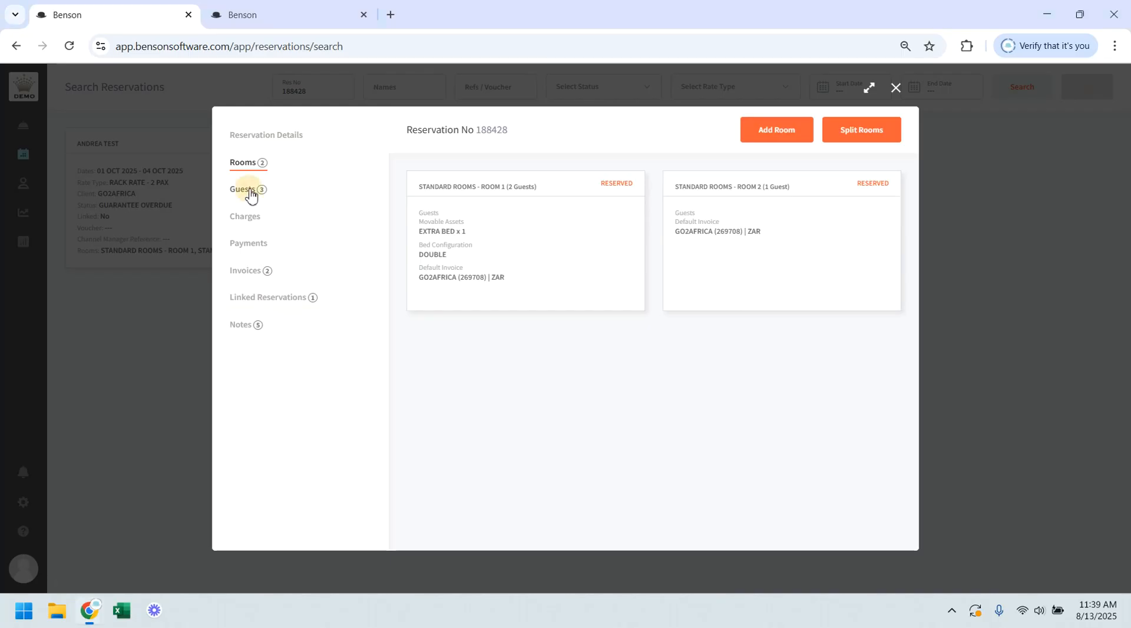
mouse_move(469, 277)
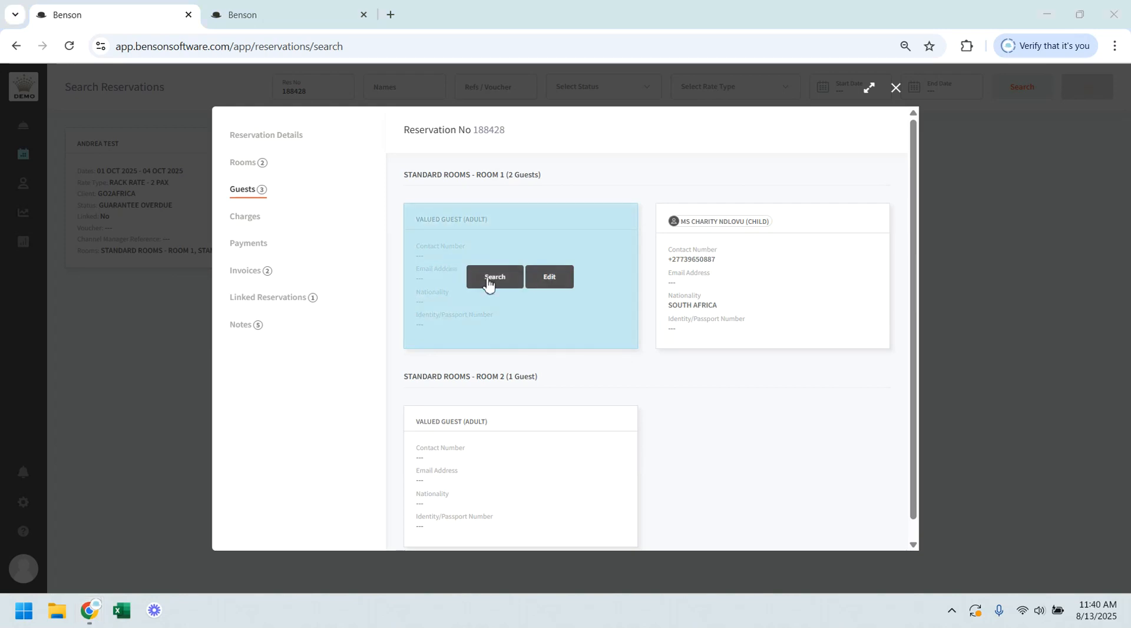
click(484, 277)
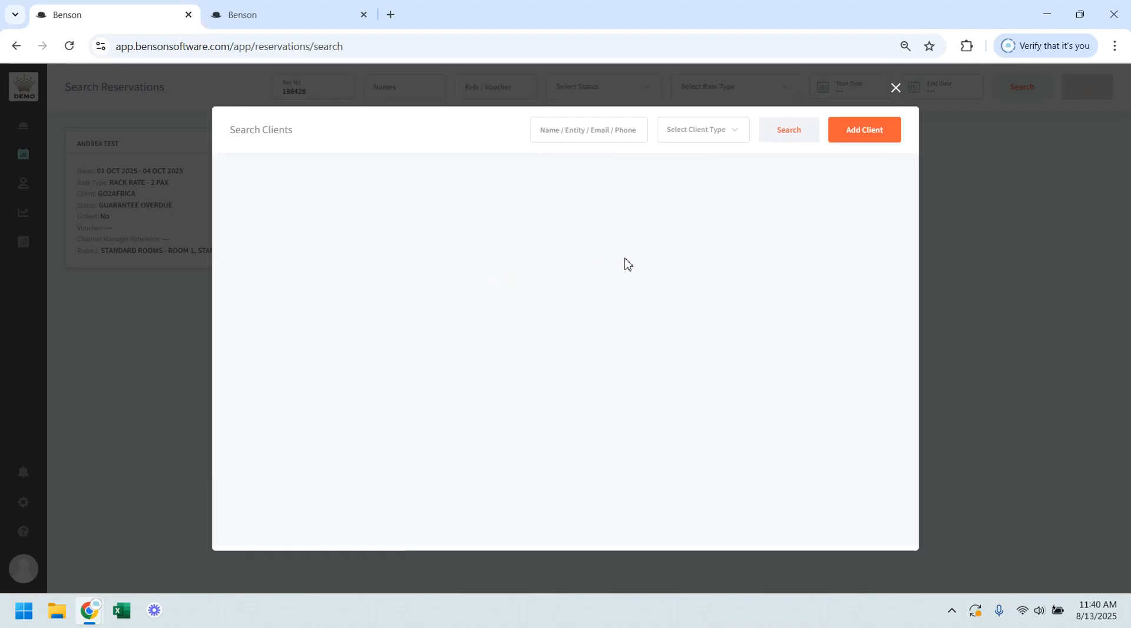
click(855, 135)
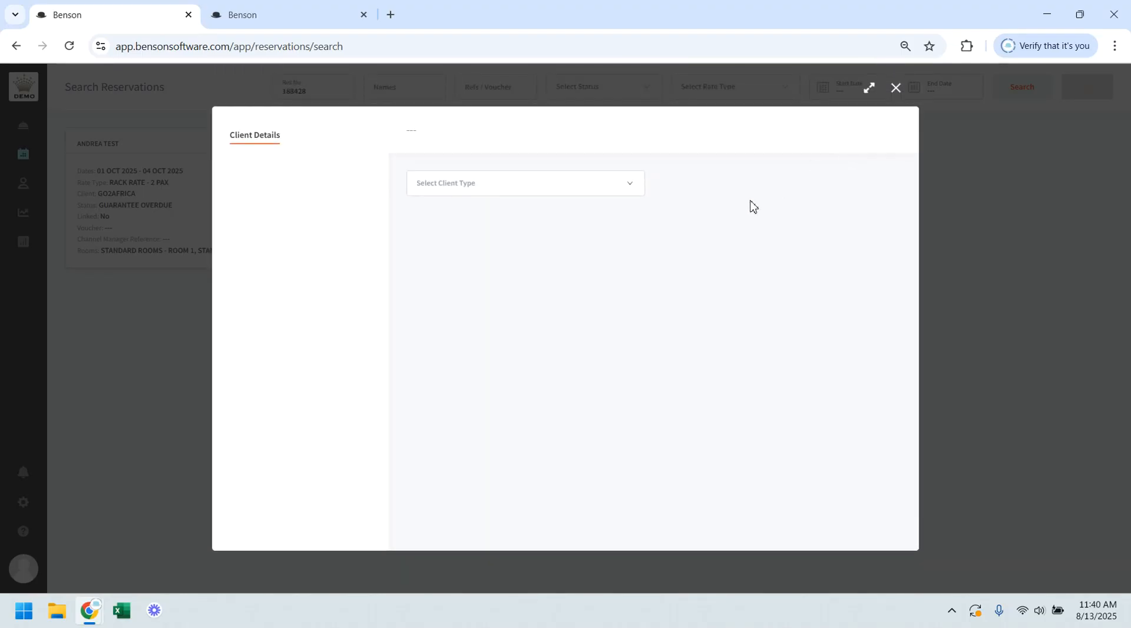
click(548, 190)
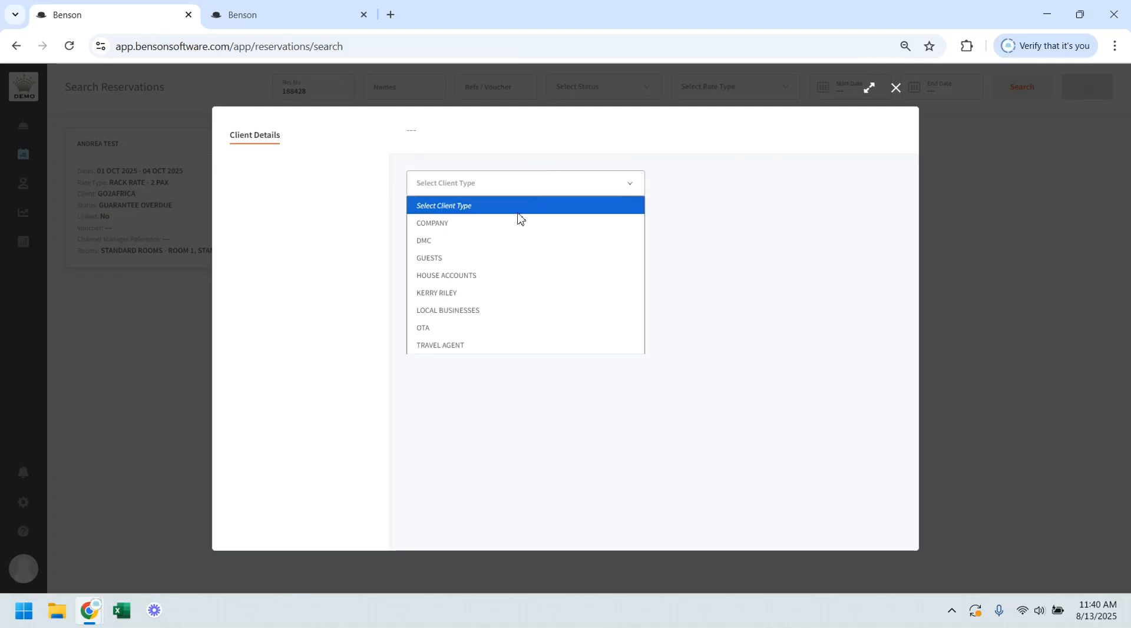
click(480, 255)
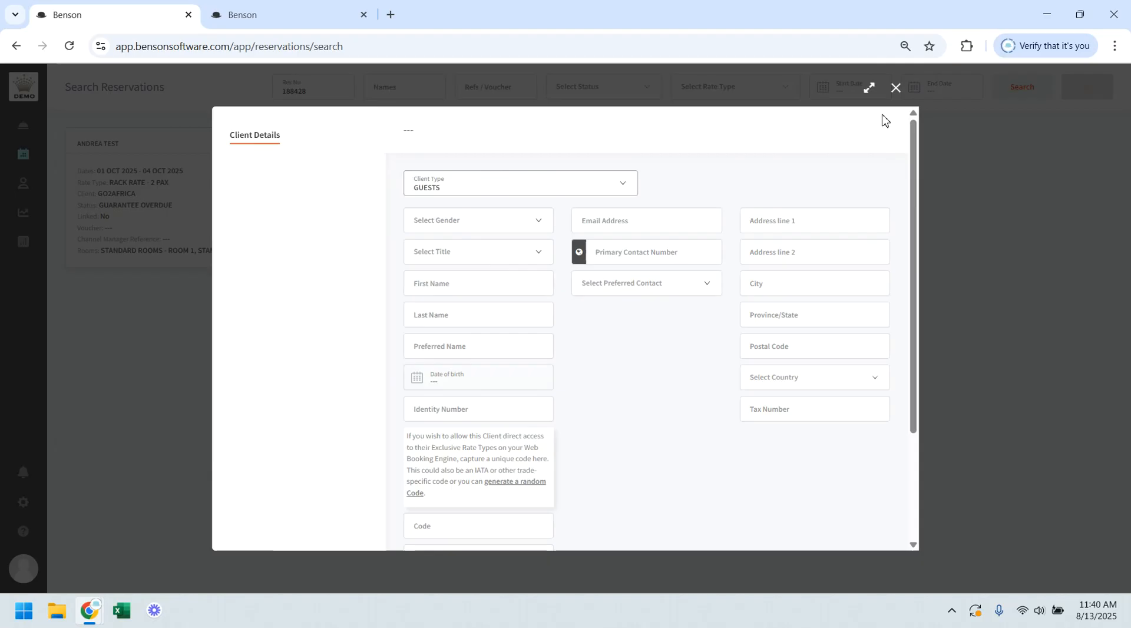
click(895, 88)
click(895, 88)
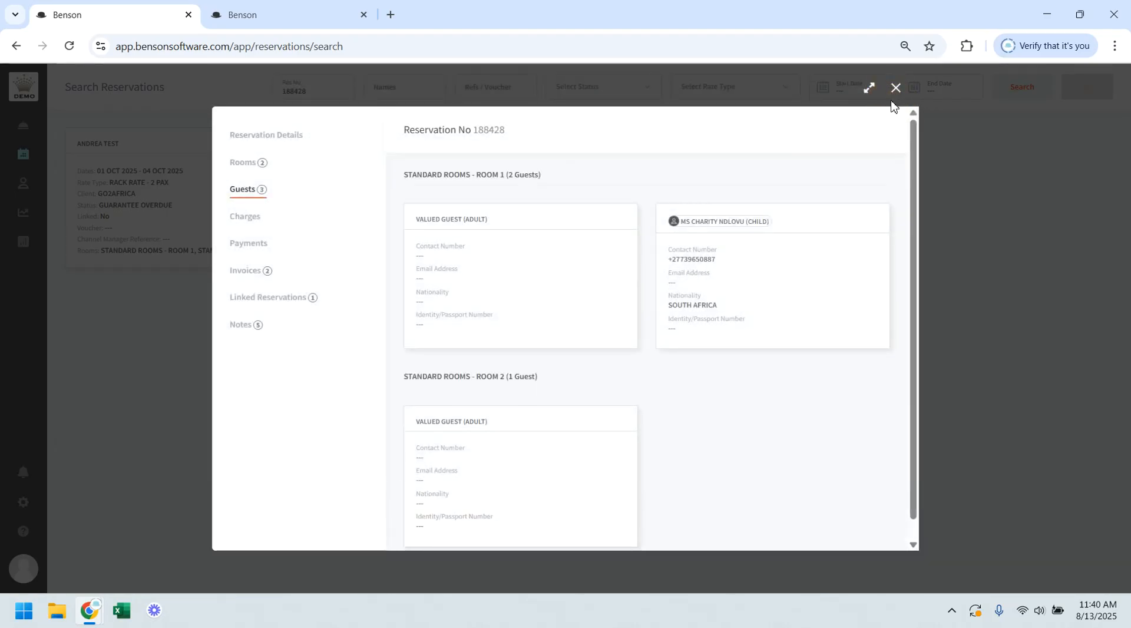
Step: Examine the contact number, email and nationality fields of the ROOM 1 valued guest and close the guest details unchanged
mouse_move(509, 284)
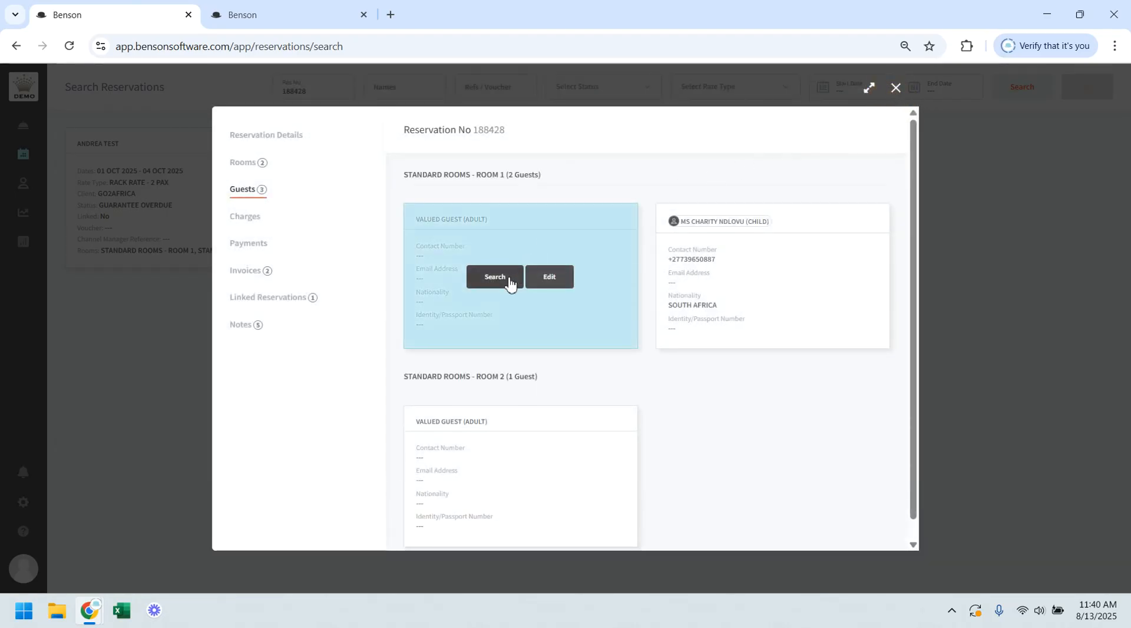
click(551, 277)
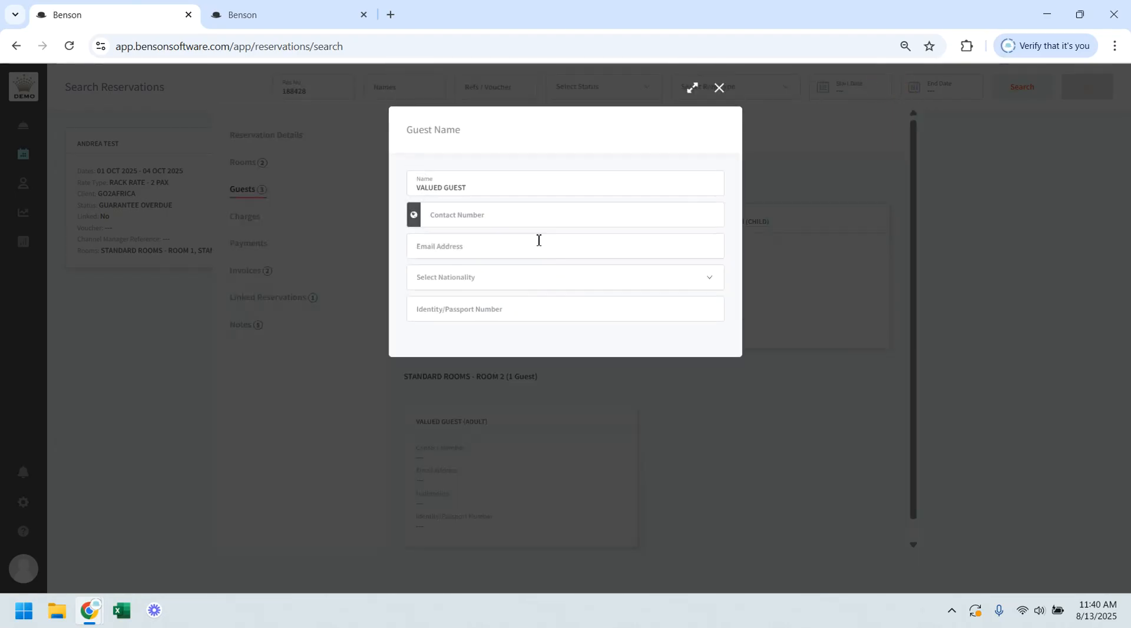
click(487, 213)
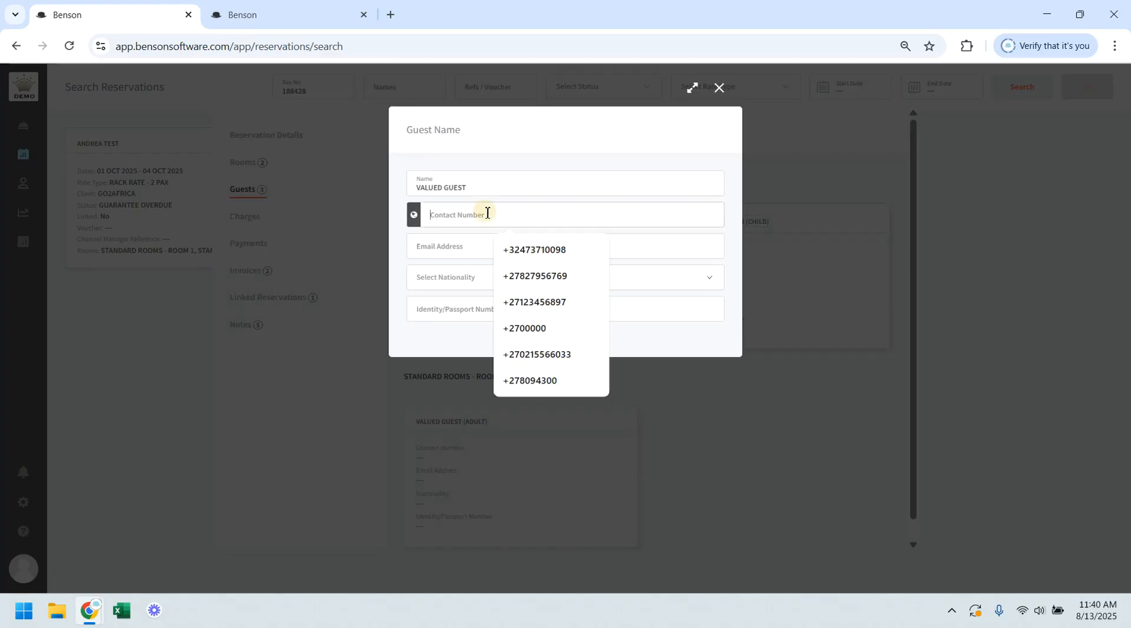
click(465, 253)
click(461, 285)
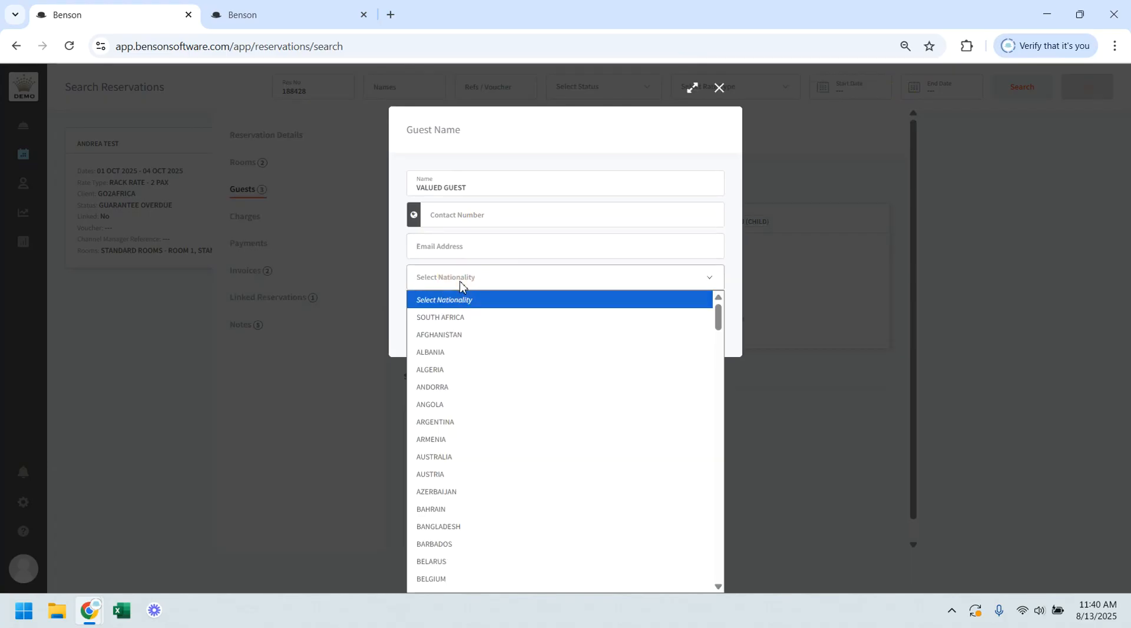
click(717, 89)
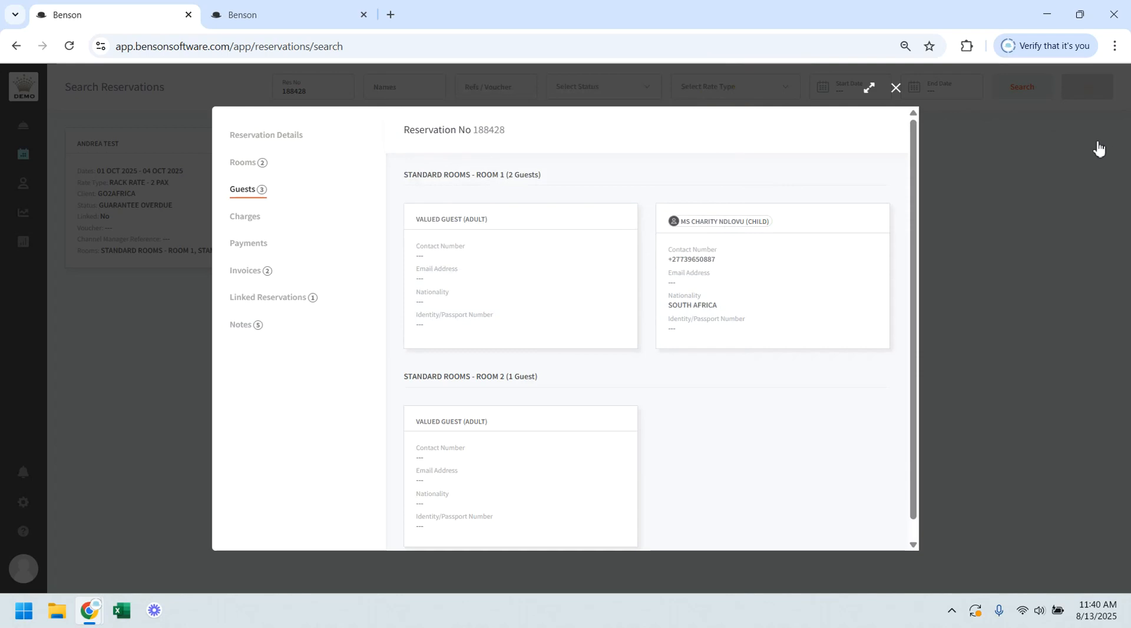
Step: Start a new positive charge dated 02 Oct 2025 for ROOM 1, billed to the individual guest's invoice instead of GO2AFRICA
click(247, 226)
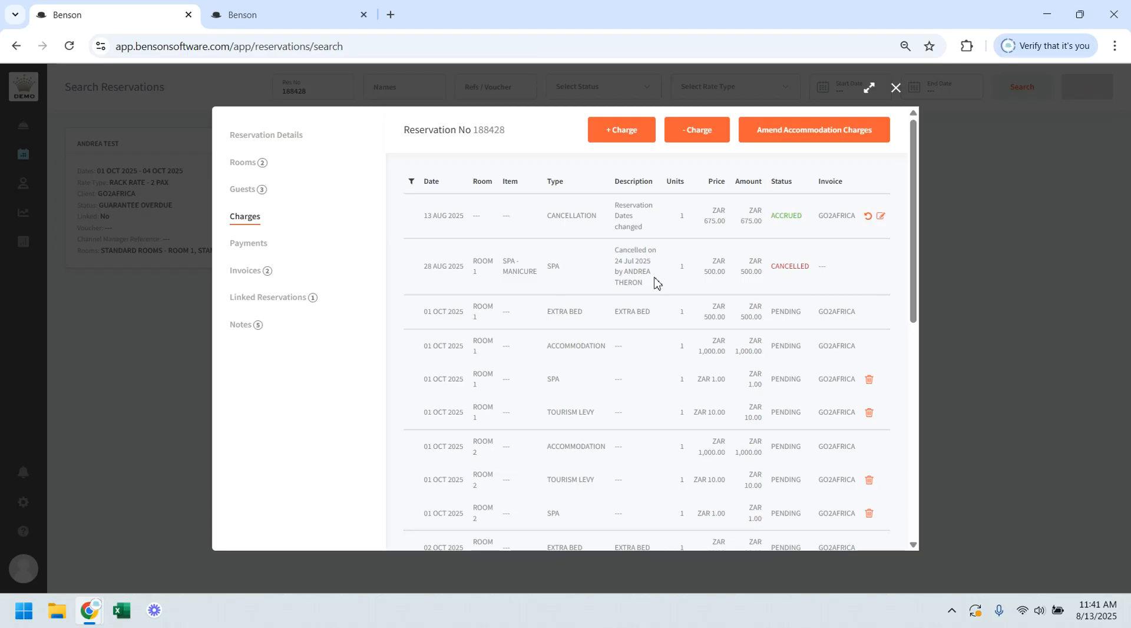
click(629, 136)
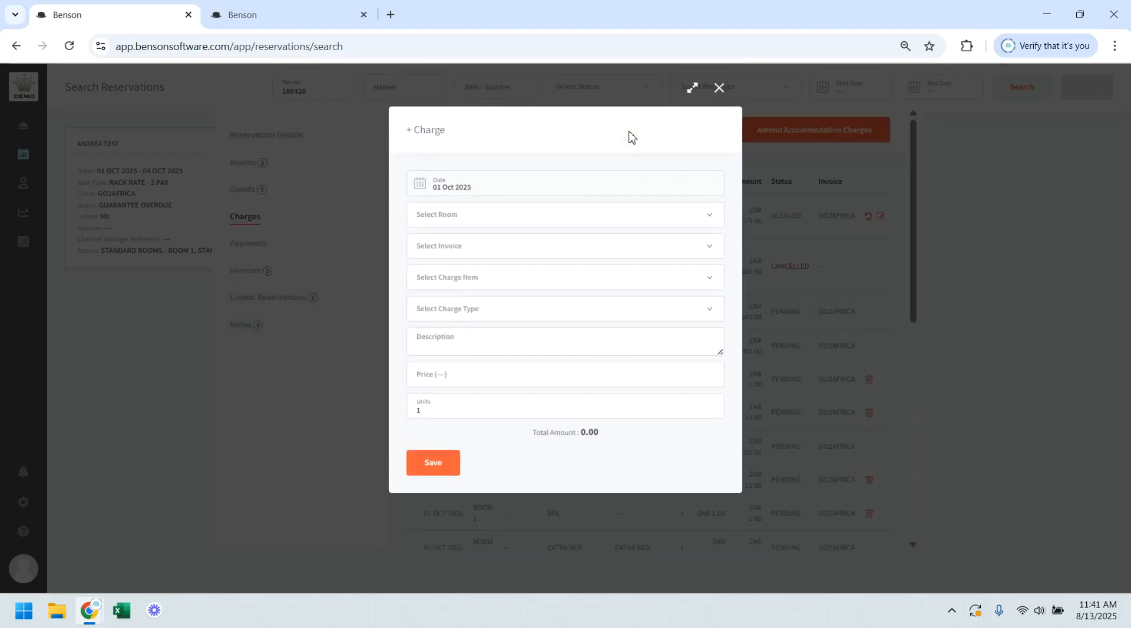
click(484, 189)
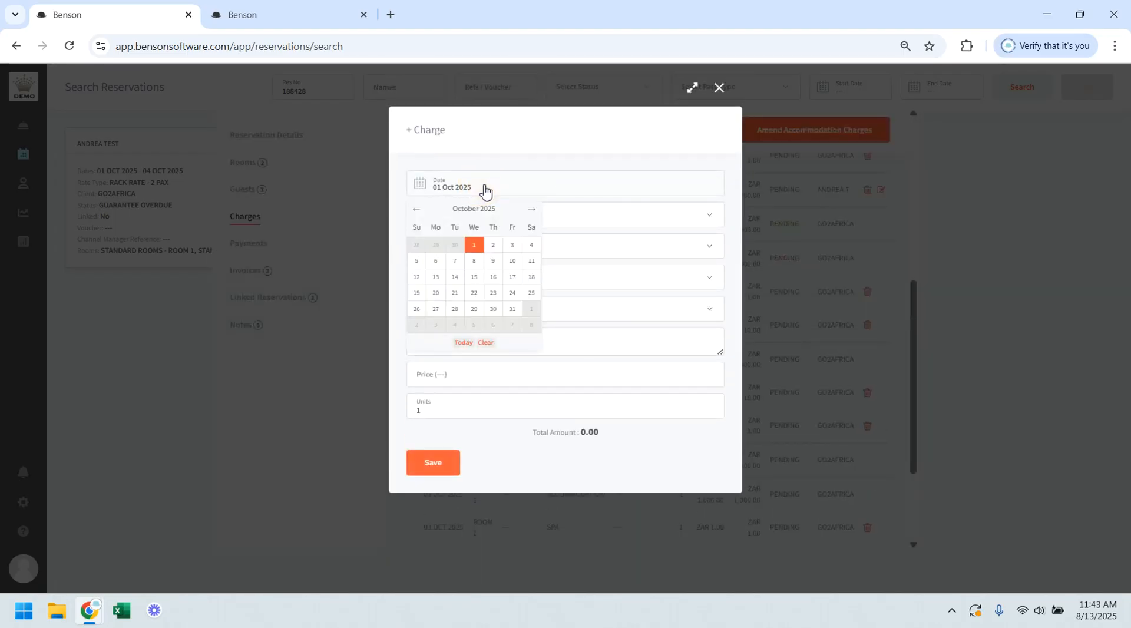
click(493, 247)
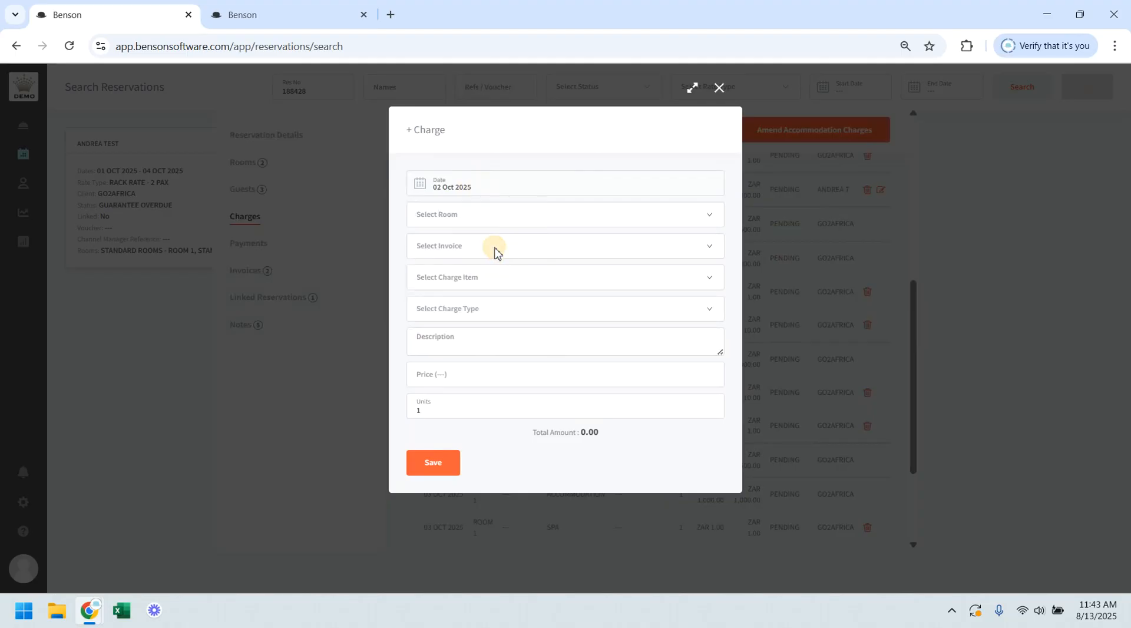
click(469, 216)
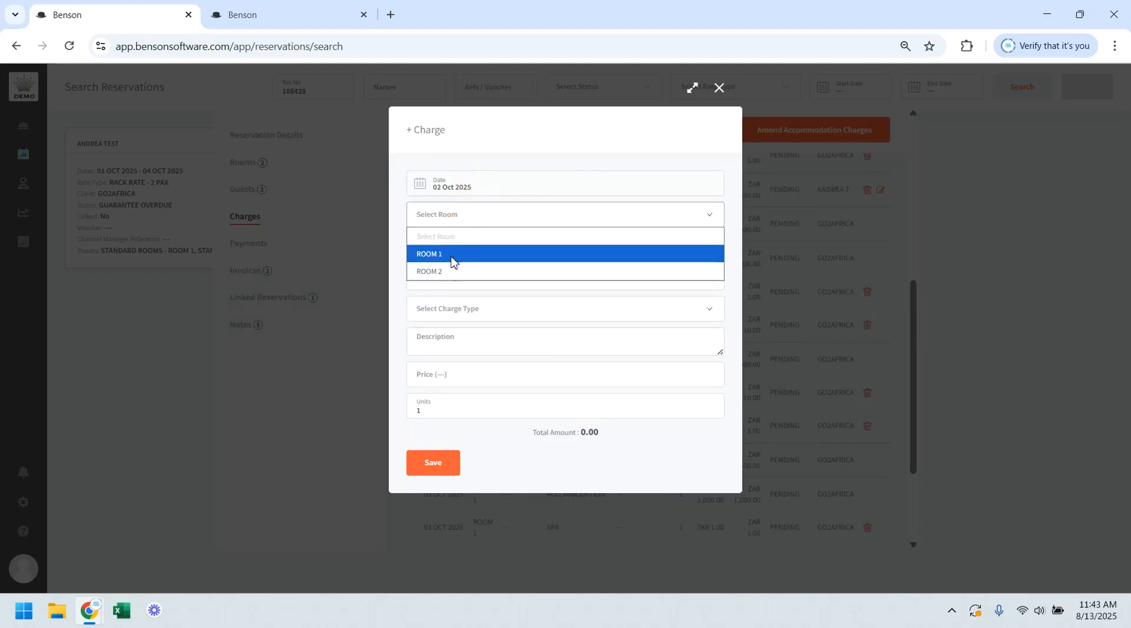
click(455, 254)
click(483, 253)
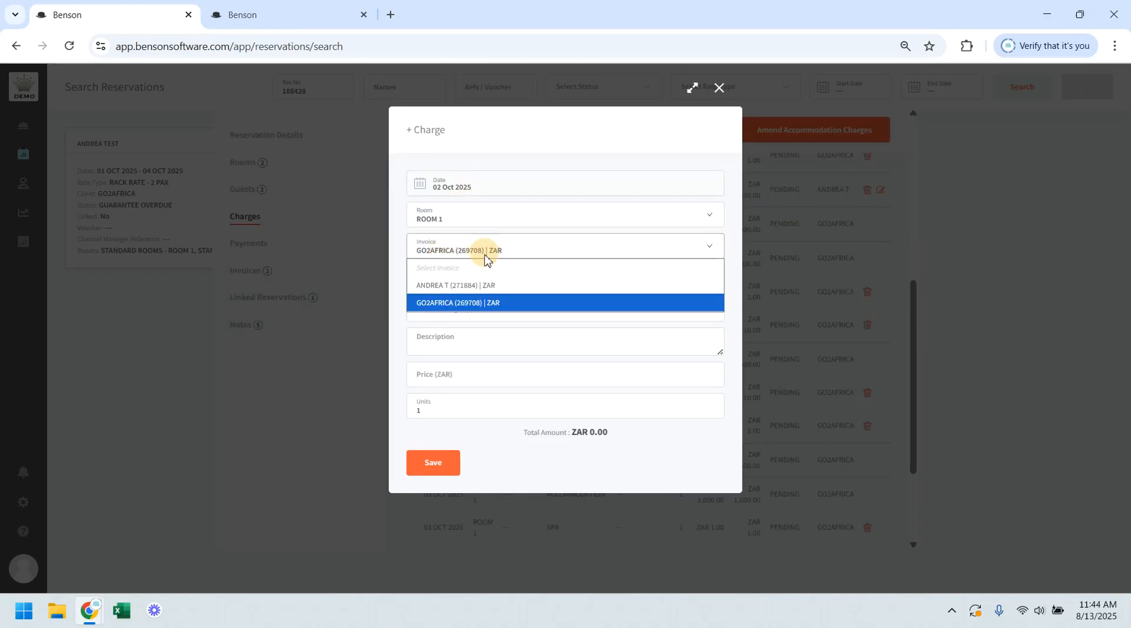
click(469, 287)
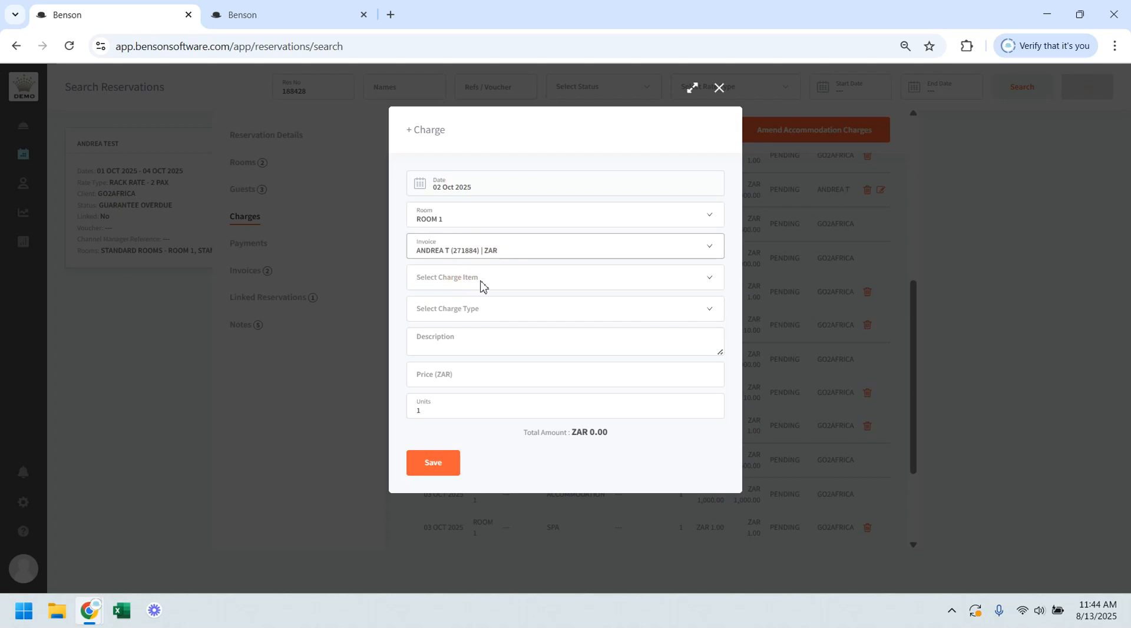
Step: Fill the charge with the JOHANNESBURG ZAR 8900 item, the description Transfers and 2 units
click(482, 285)
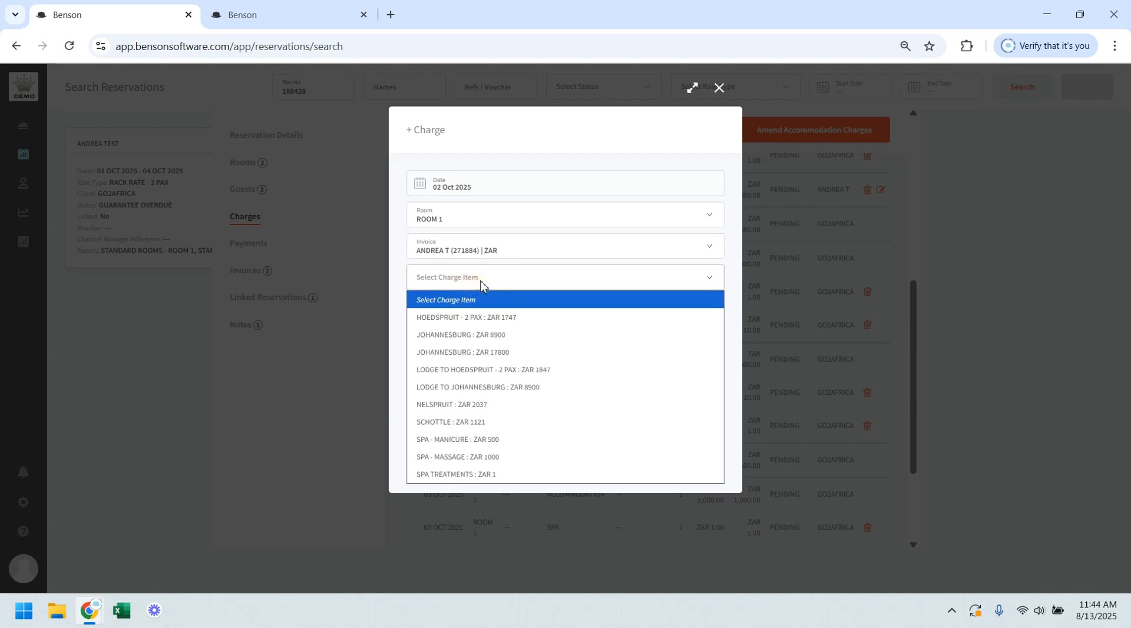
click(466, 334)
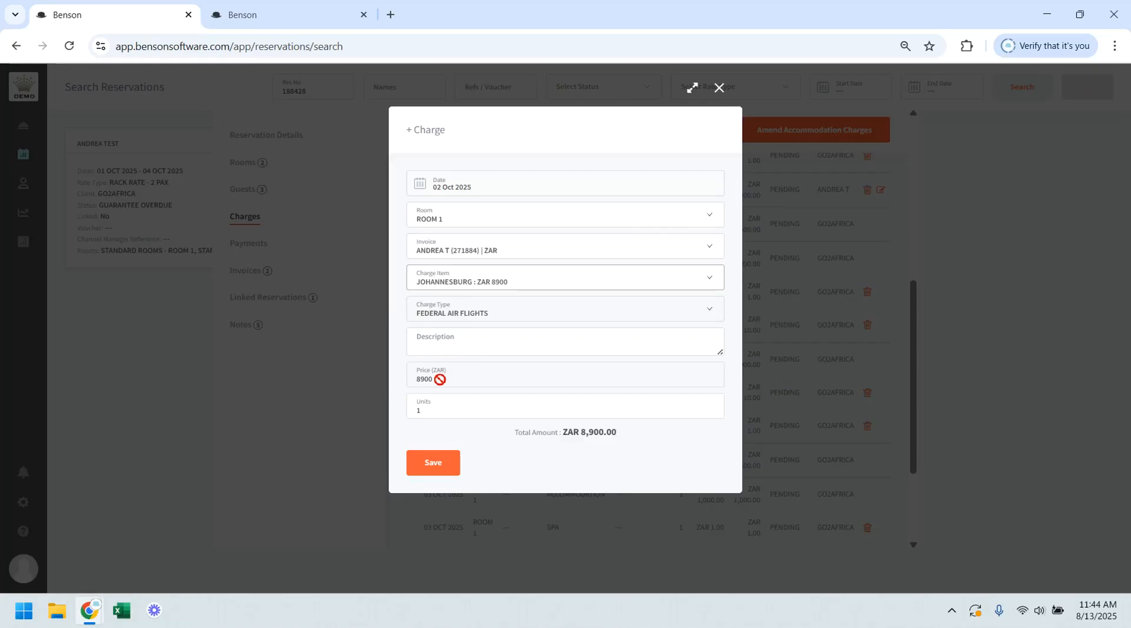
click(447, 352)
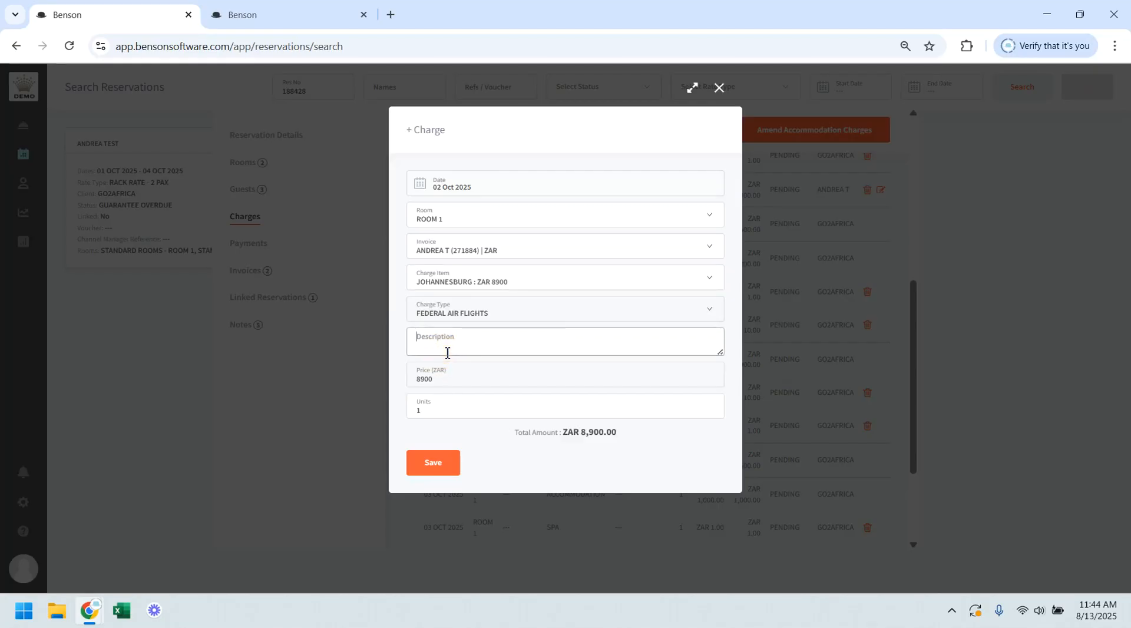
text(Transfer)
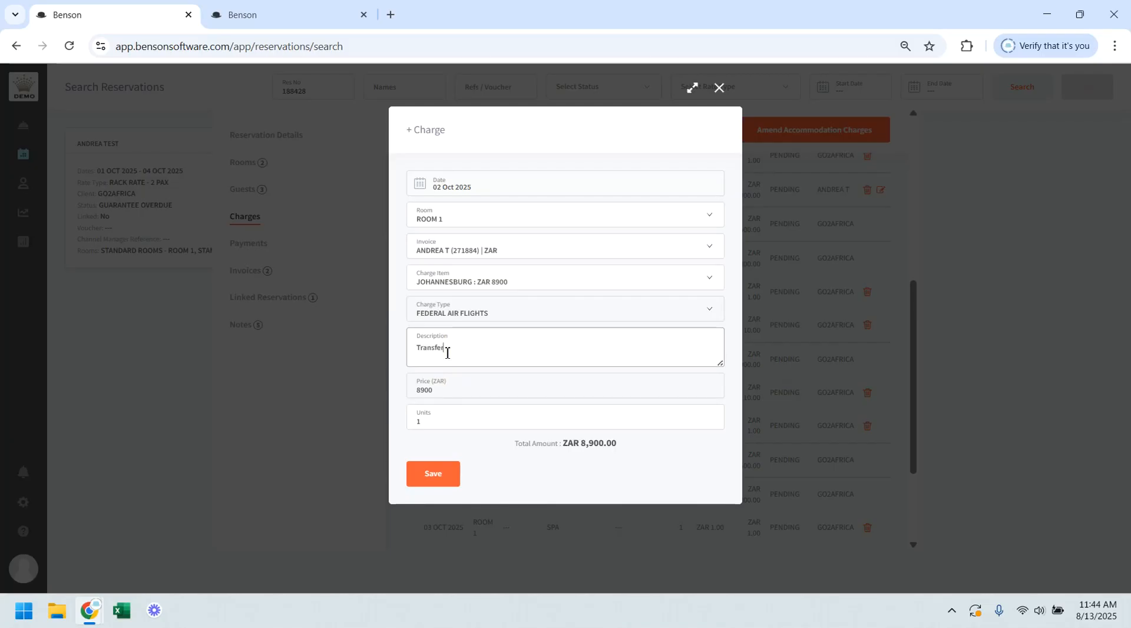
text(s)
click(710, 417)
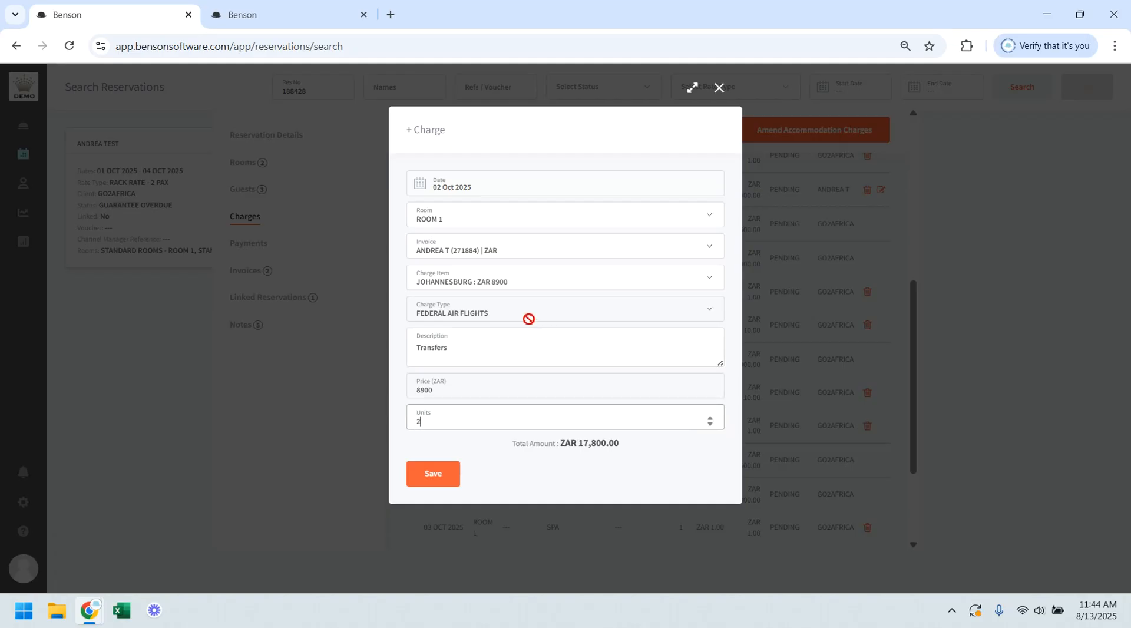
Step: Clear the charge item, set the price to ZAR 500 and save the FEDERAL AIR FLIGHTS charge
click(489, 288)
click(479, 303)
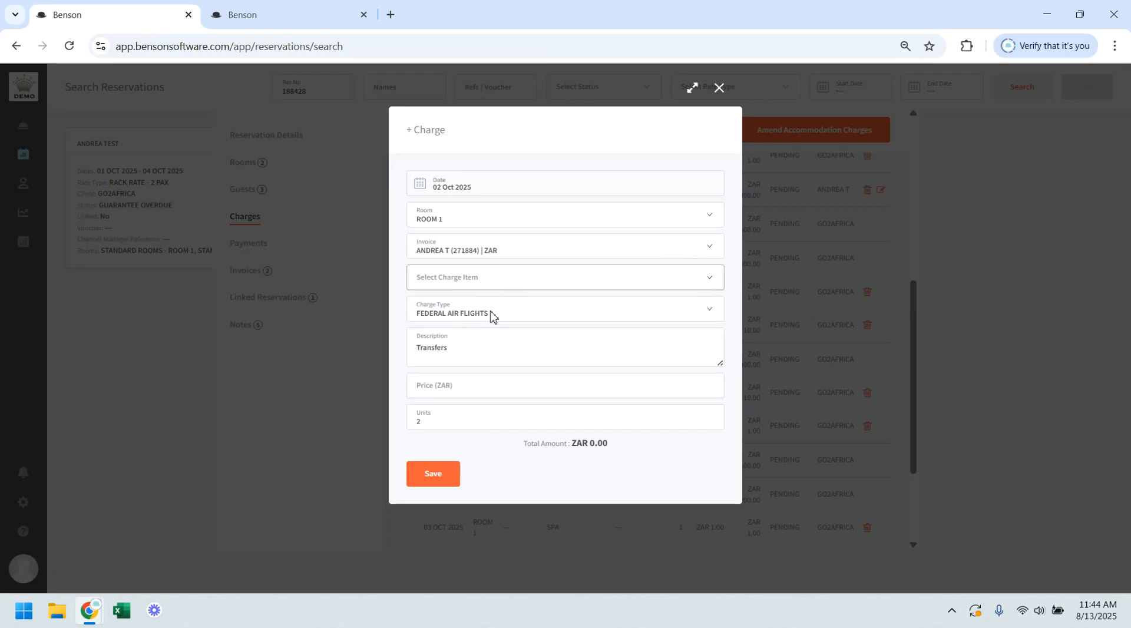
click(463, 392)
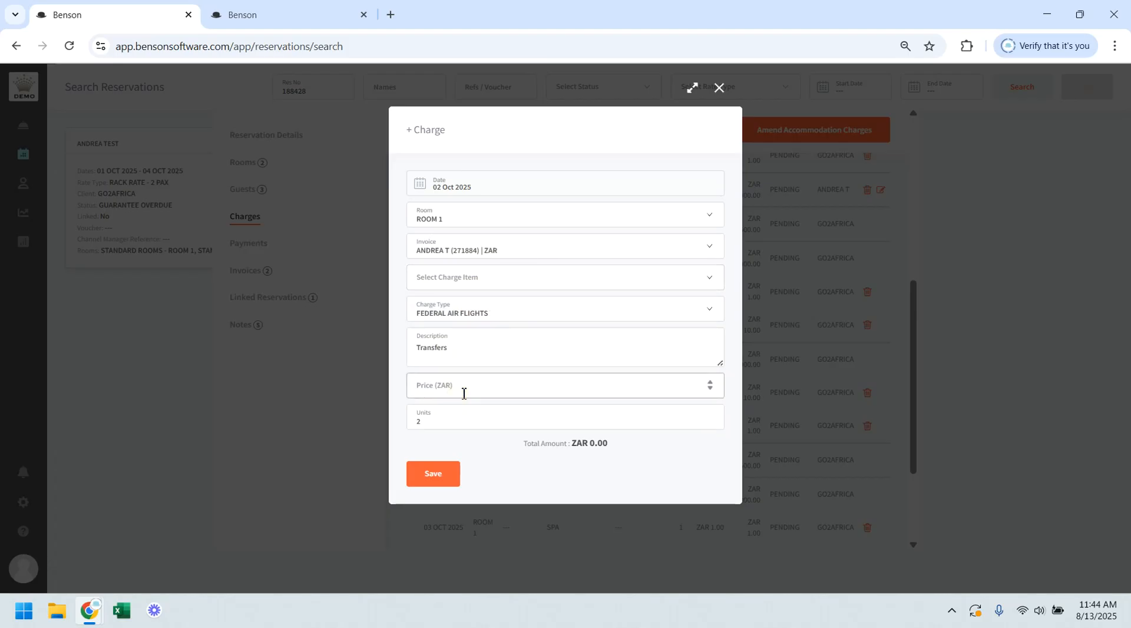
text(5)
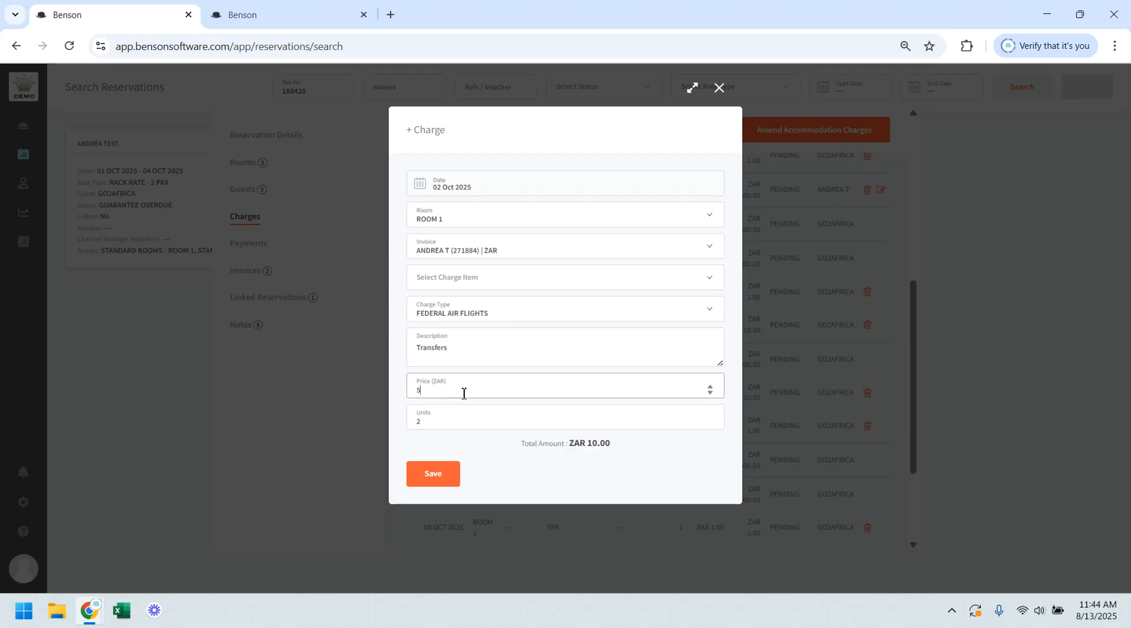
text(00)
click(438, 481)
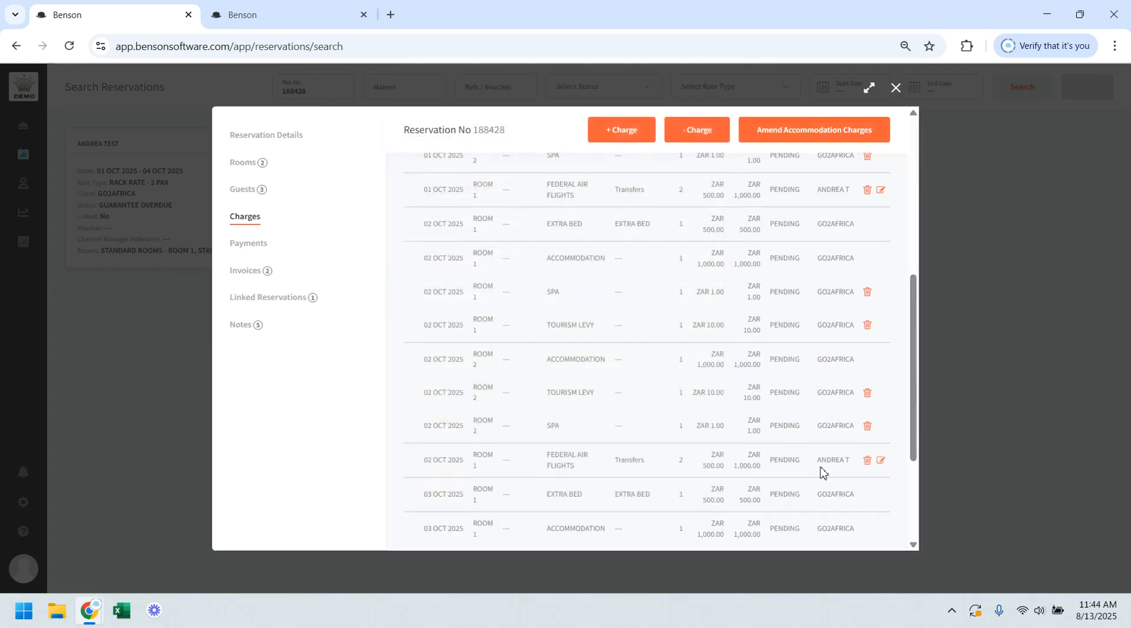
Step: Start a negative charge dated 02 Oct 2025 for ROOM 1, billed to the individual guest's invoice
click(702, 137)
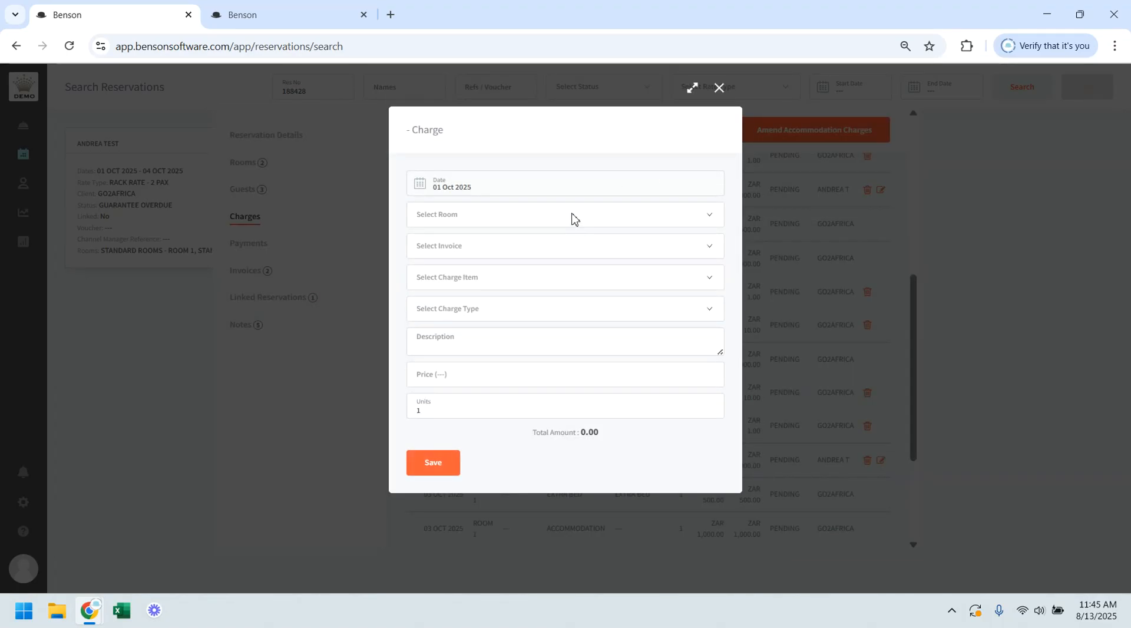
click(474, 189)
click(493, 245)
click(466, 215)
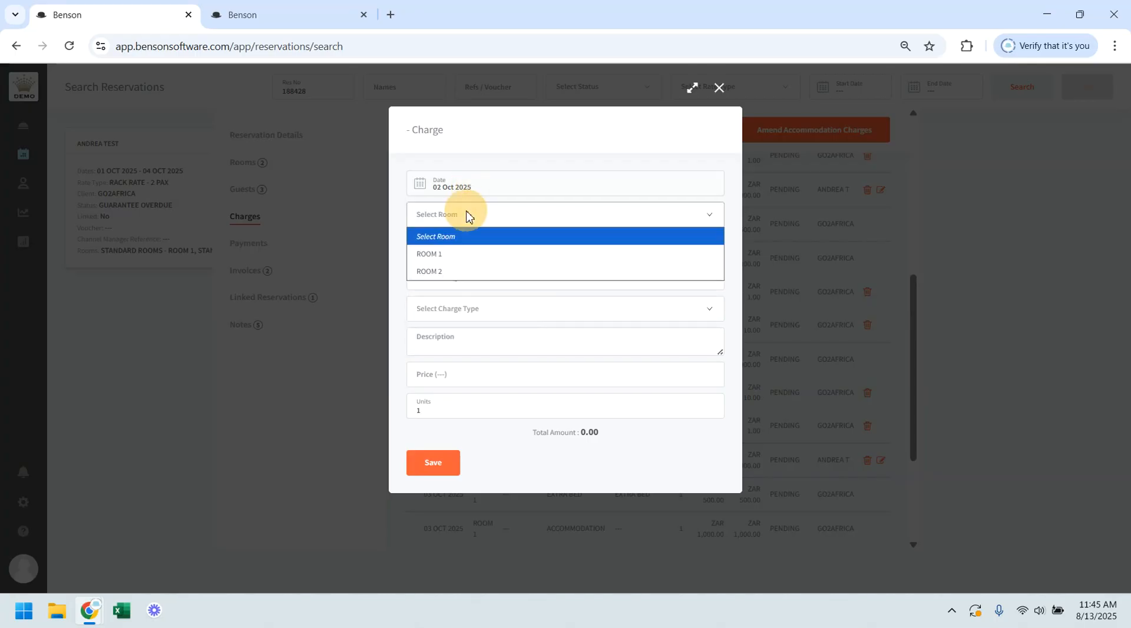
click(450, 254)
click(506, 255)
click(462, 296)
Step: Set the negative charge's type to FEDERAL AIR FLIGHTS and its price to ZAR -250, and save it
click(473, 309)
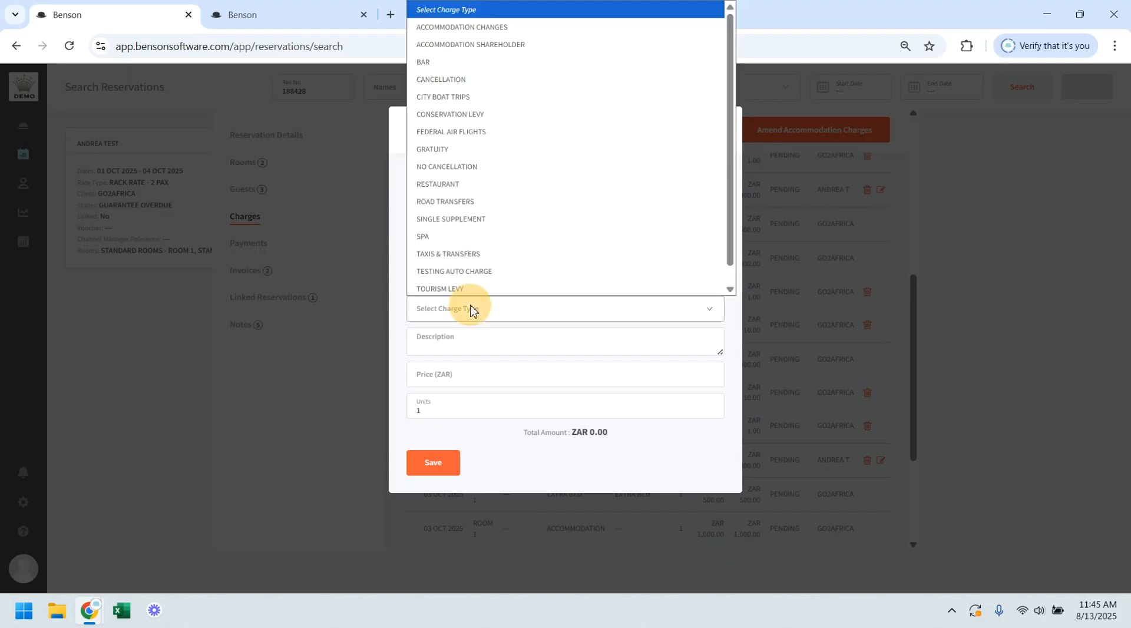
click(485, 136)
click(451, 374)
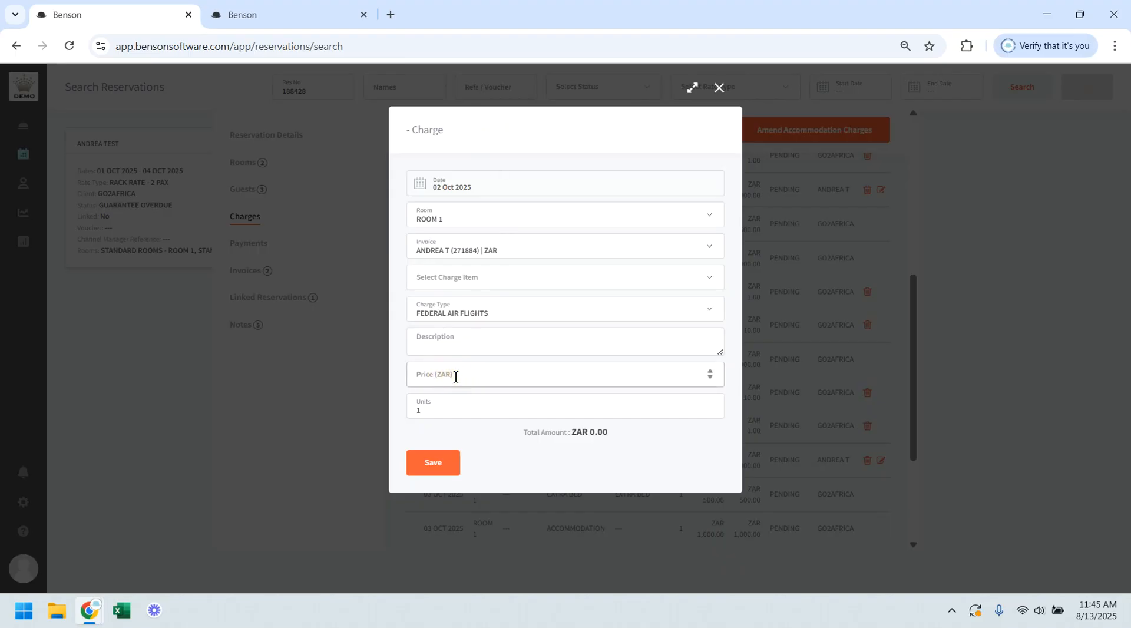
text(-250)
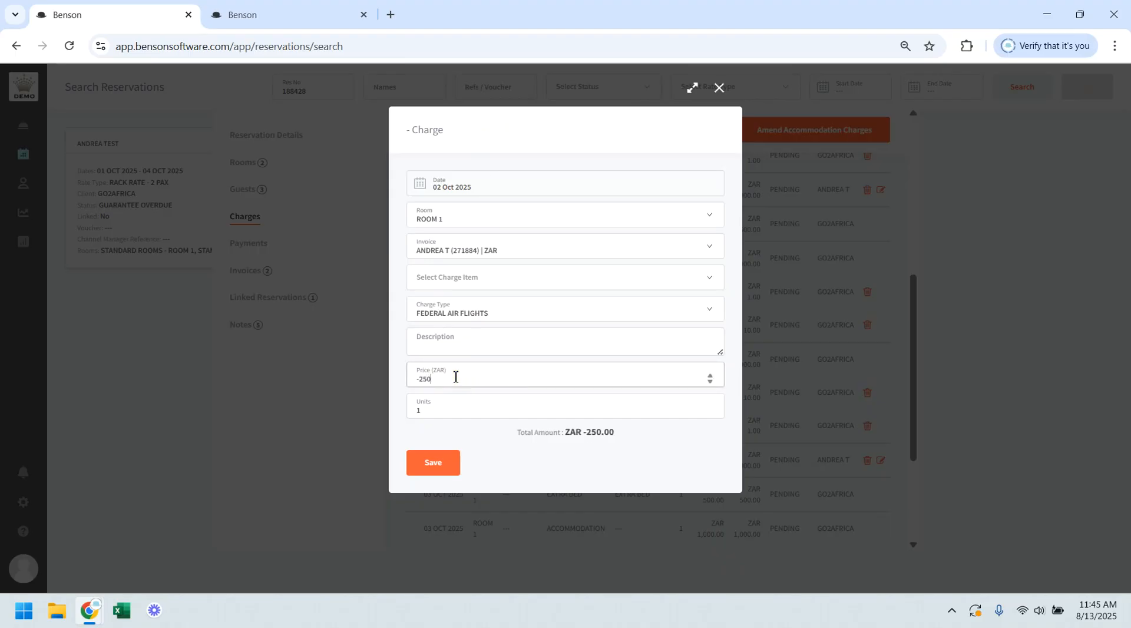
click(442, 462)
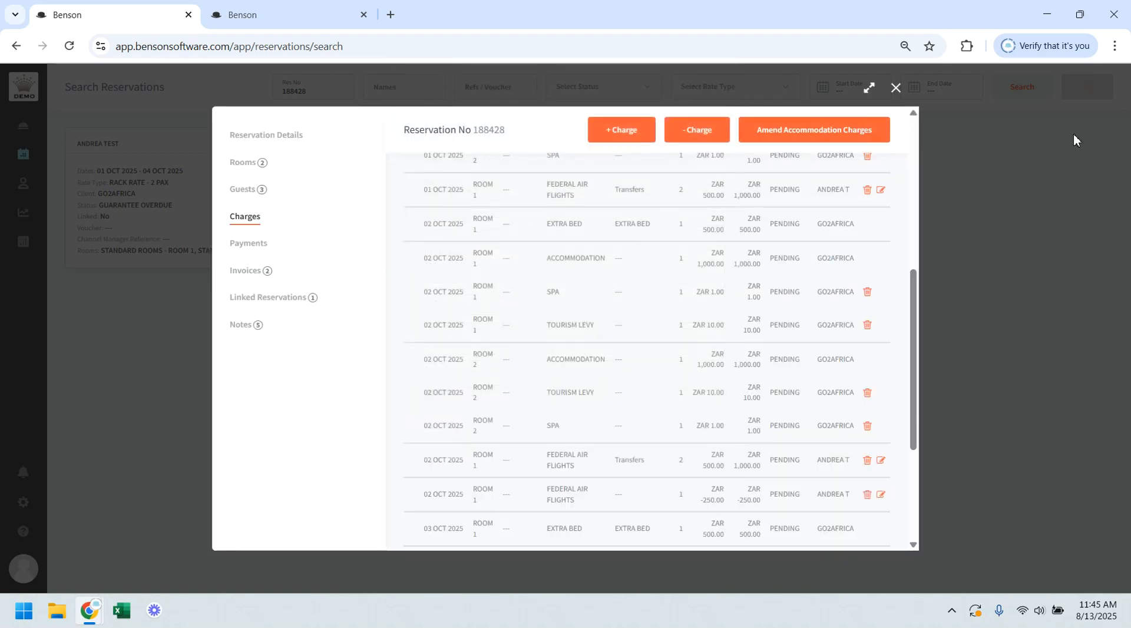
Step: Amend the accommodation charges, setting the new amount for ROOM 2 on 01 OCT 2025 to ZAR 750
click(863, 136)
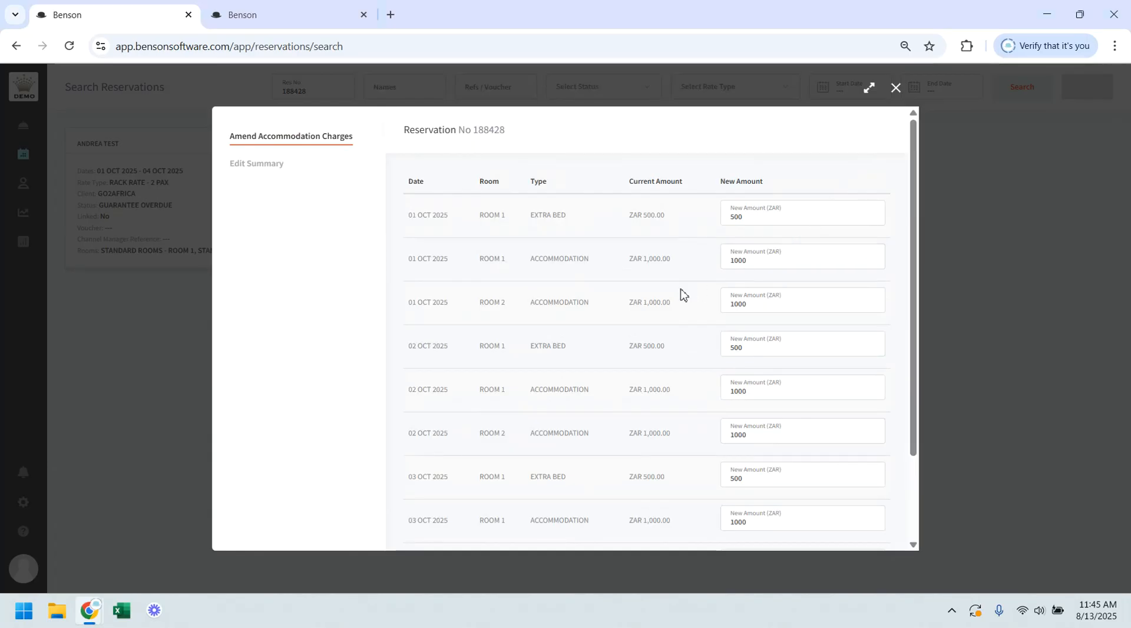
scroll(733, 258, down, 2)
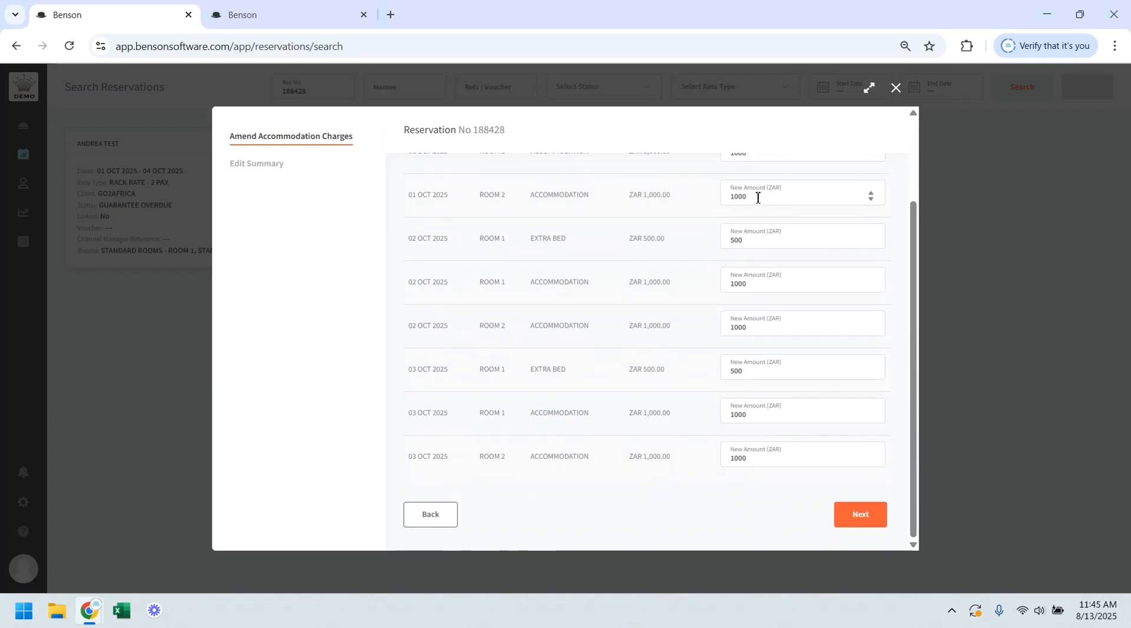
drag(758, 198, 722, 198)
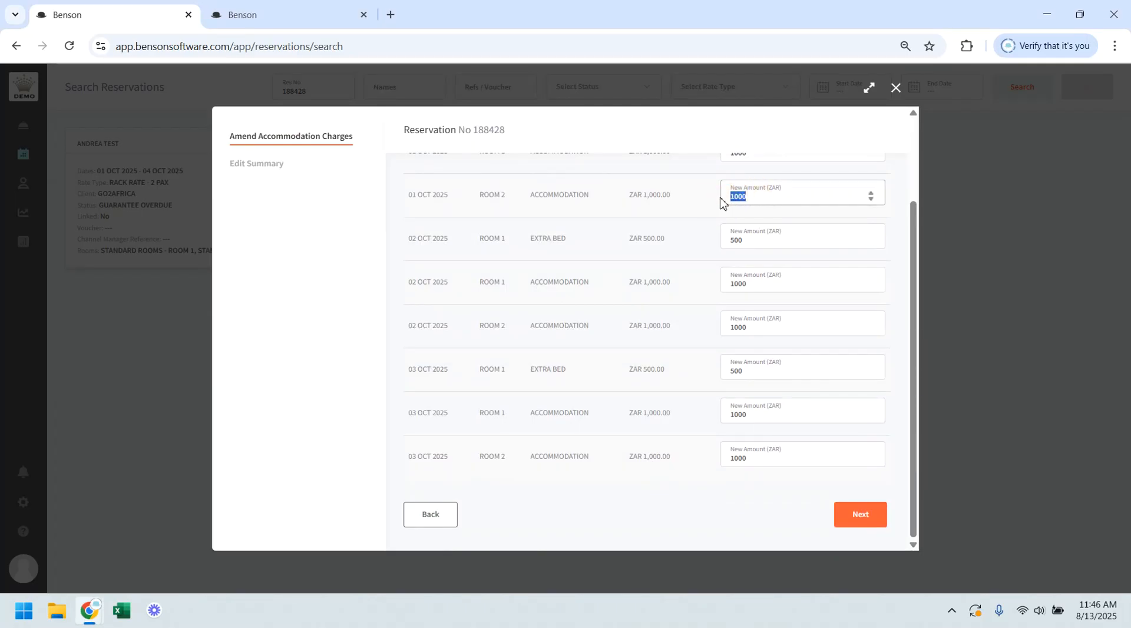
text(750)
click(905, 373)
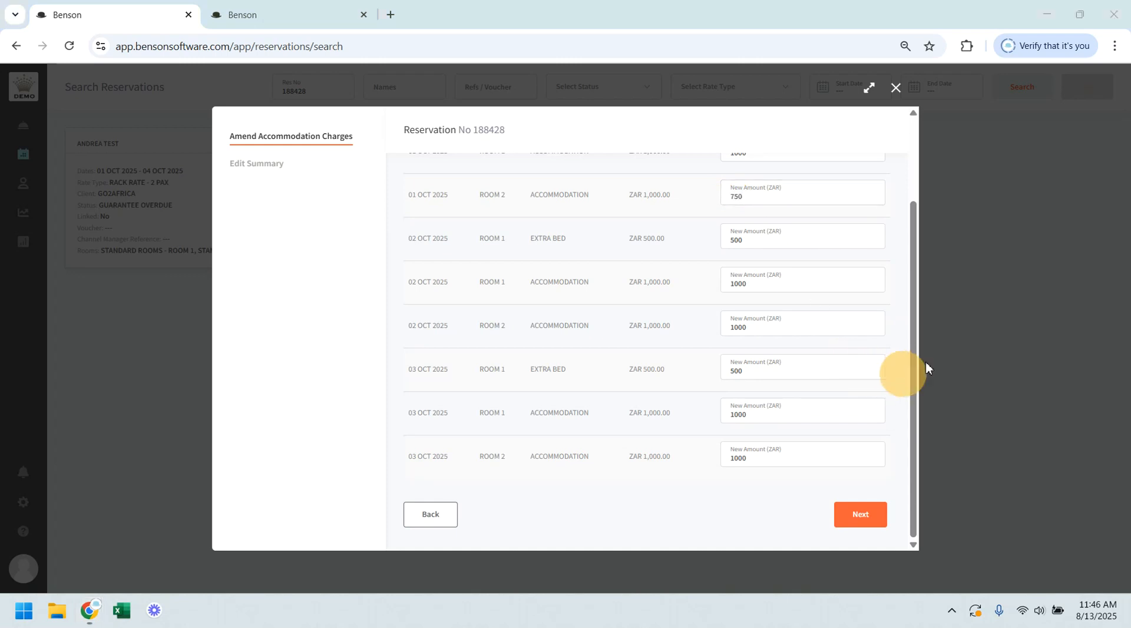
Step: Review the edit summary of the amended accommodation charges and confirm it without an amendment penalty
click(851, 518)
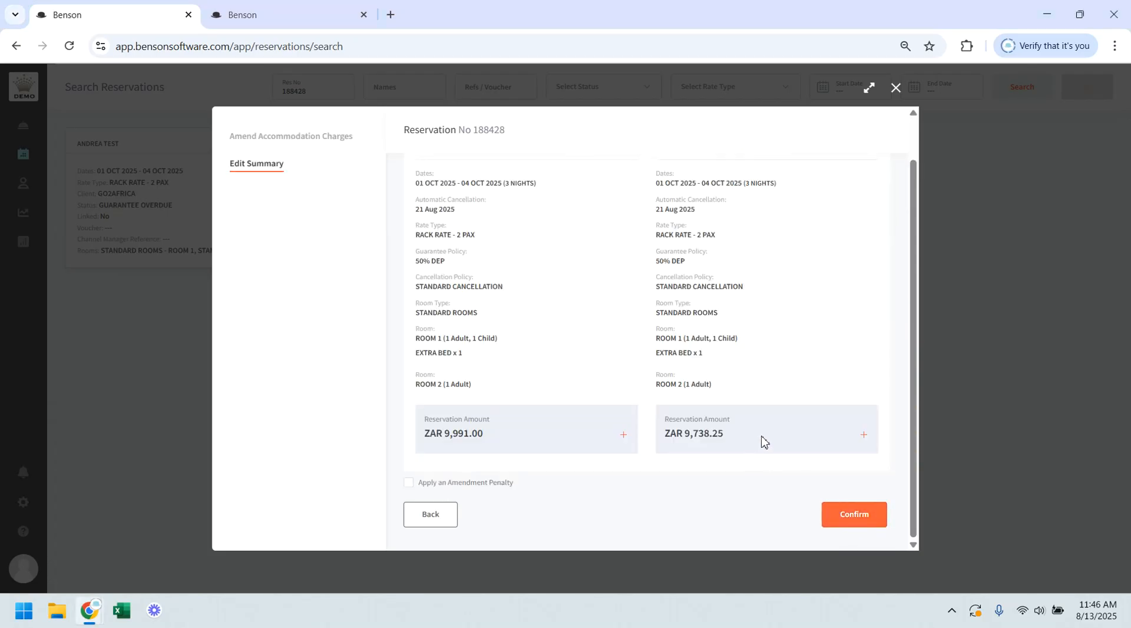
scroll(739, 308, up, 2)
scroll(739, 308, down, 2)
click(840, 516)
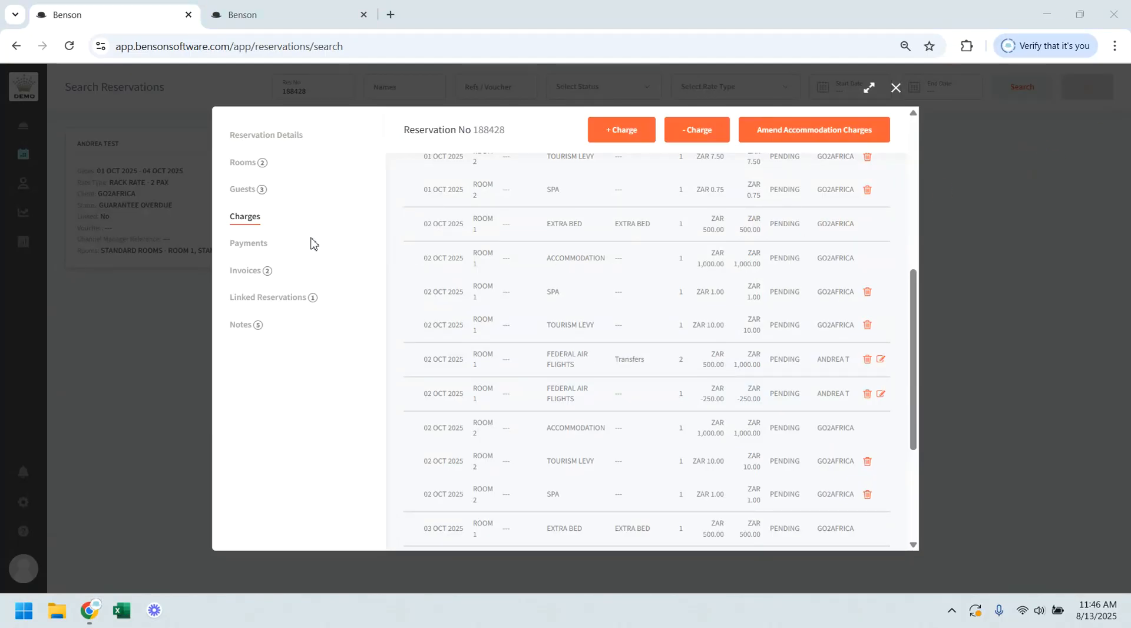
Step: View the reversal reason form for the reservation's BANK TRANSFER payment and close it without reversing
click(250, 247)
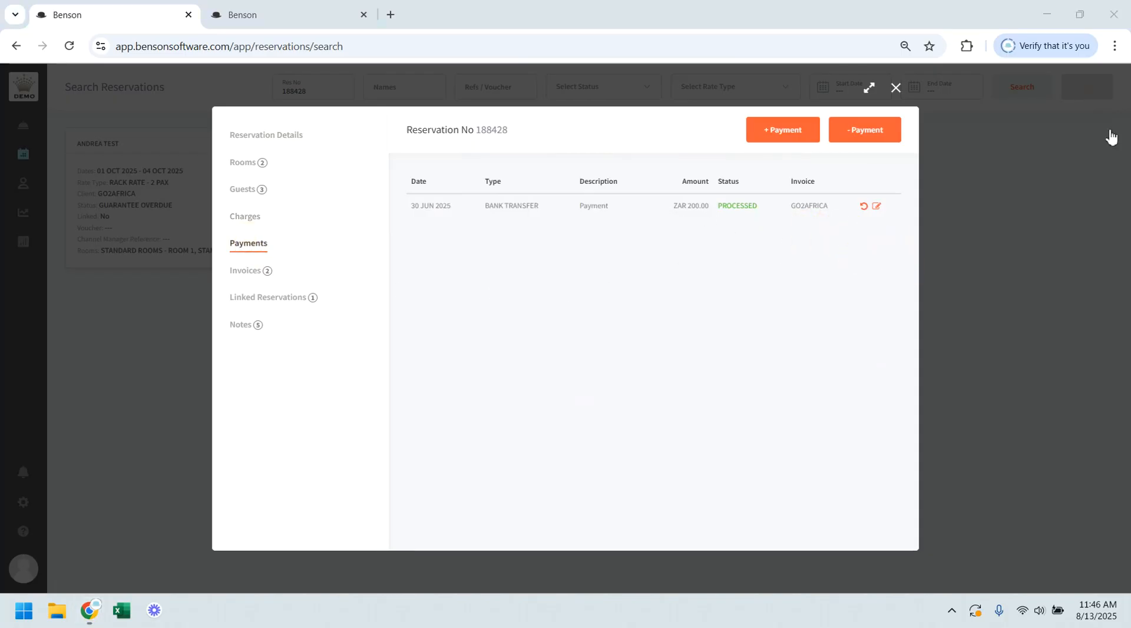
click(864, 208)
click(519, 209)
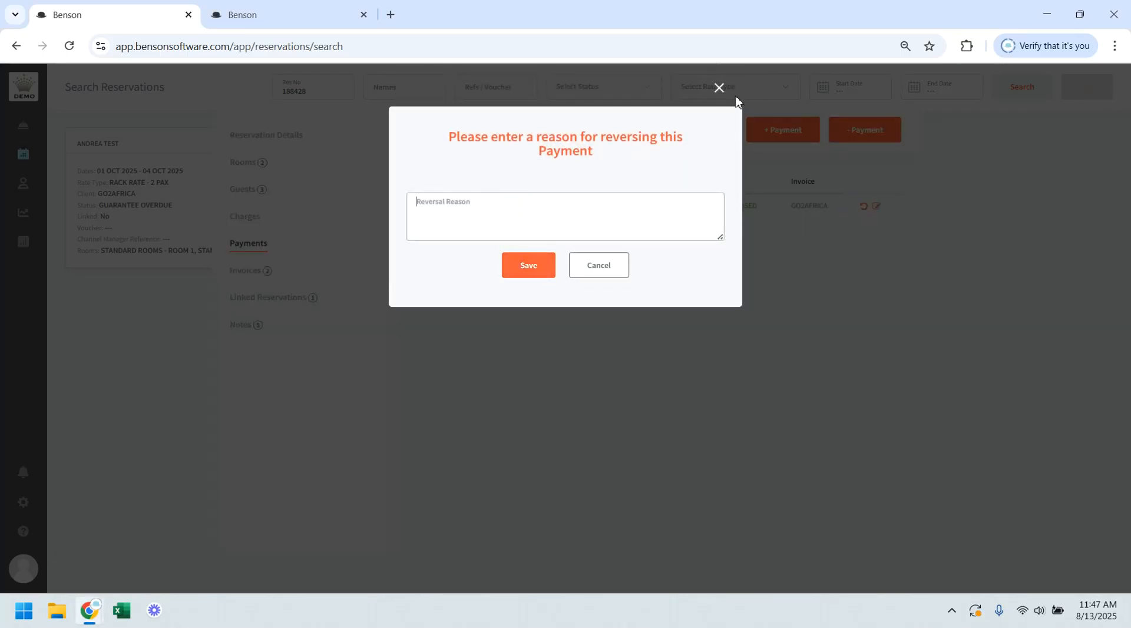
click(719, 89)
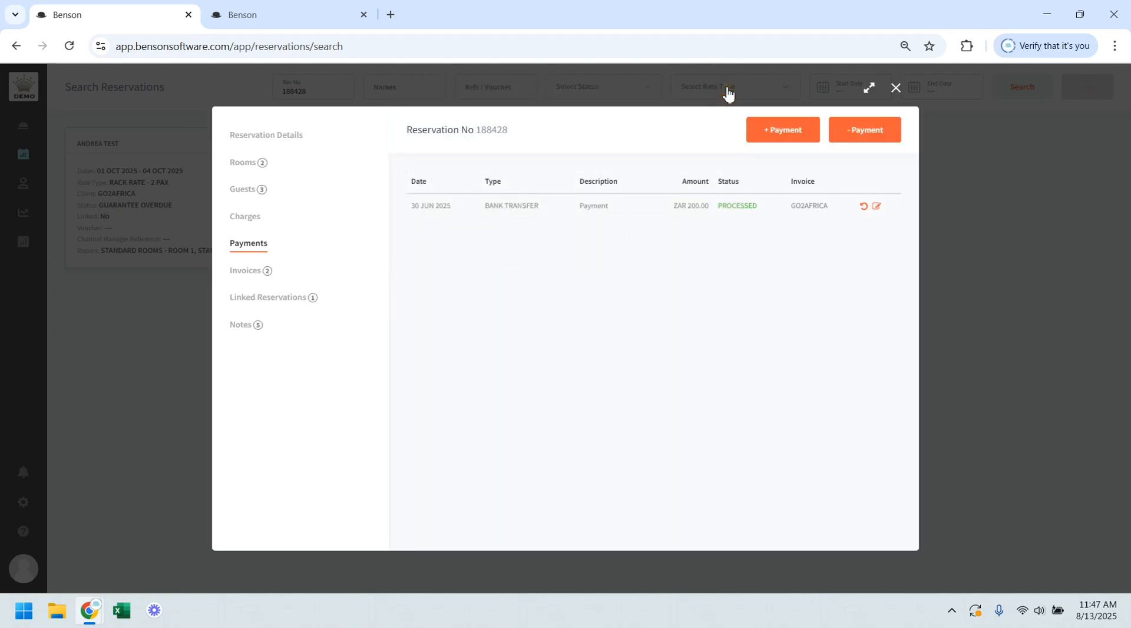
Step: Amend the BANK TRANSFER payment: assign it to the guest's own invoice, set its description to Payment testing, and save it
click(877, 207)
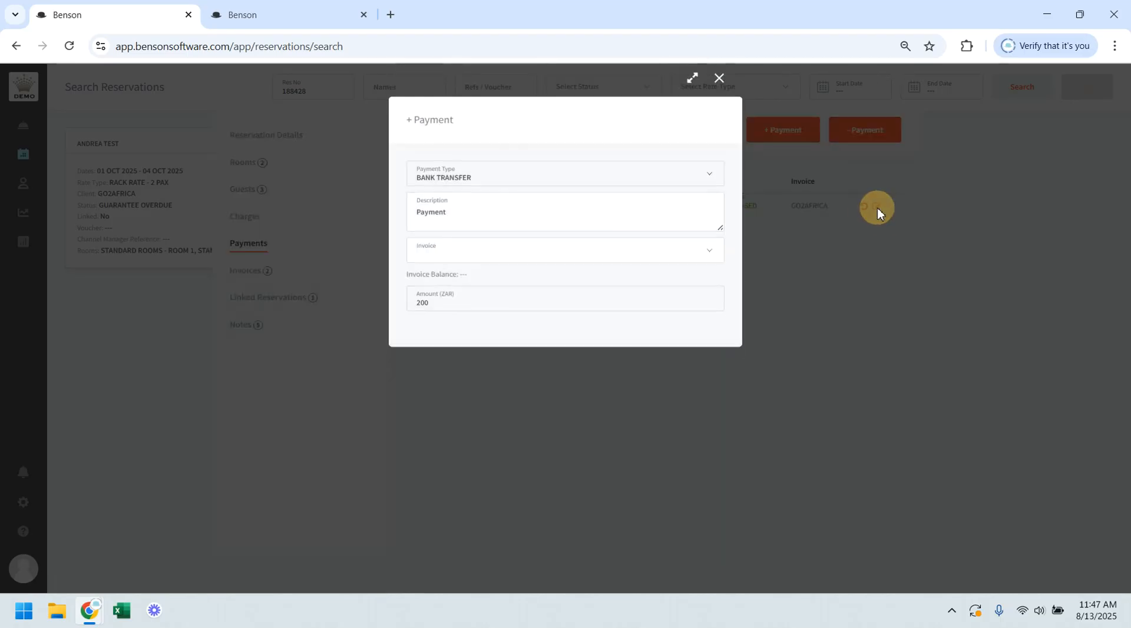
click(480, 219)
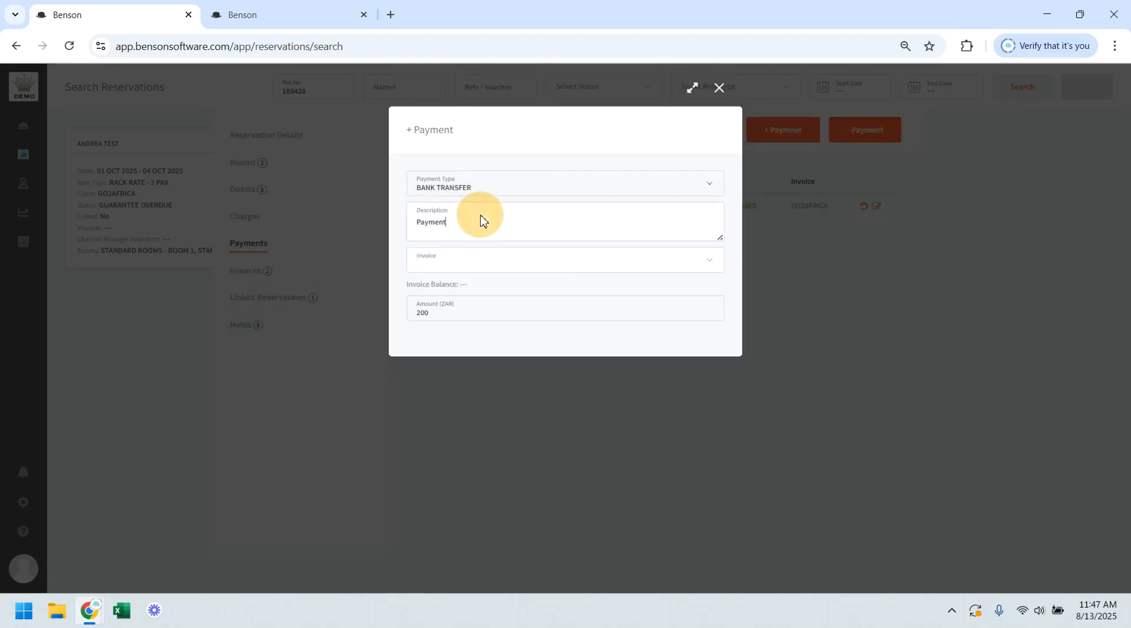
click(480, 269)
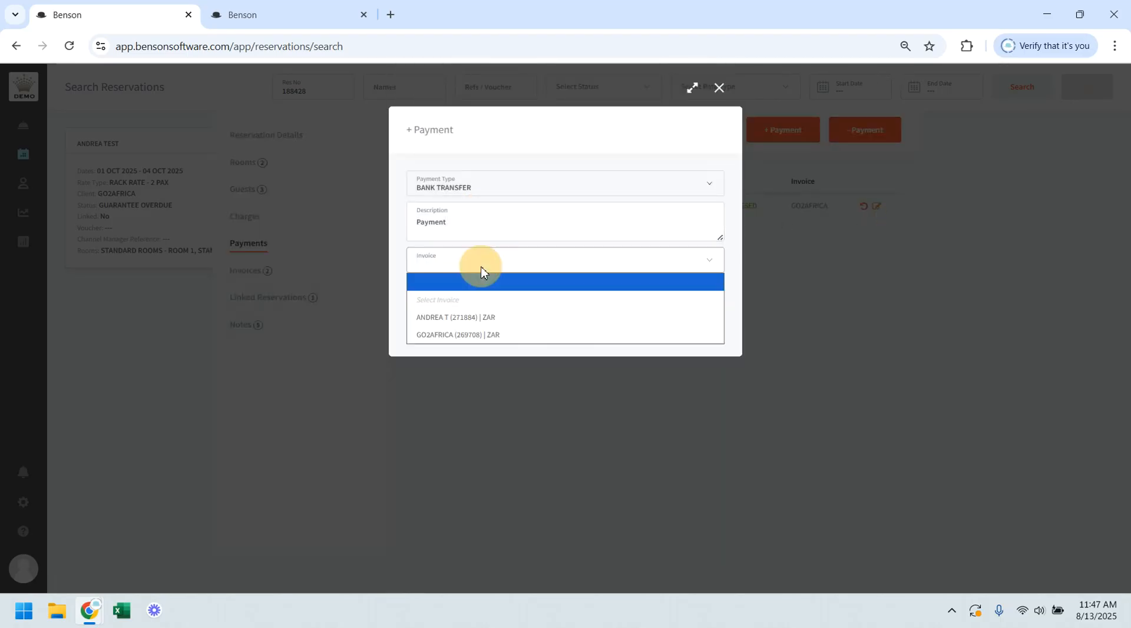
click(472, 318)
click(492, 219)
text(testing)
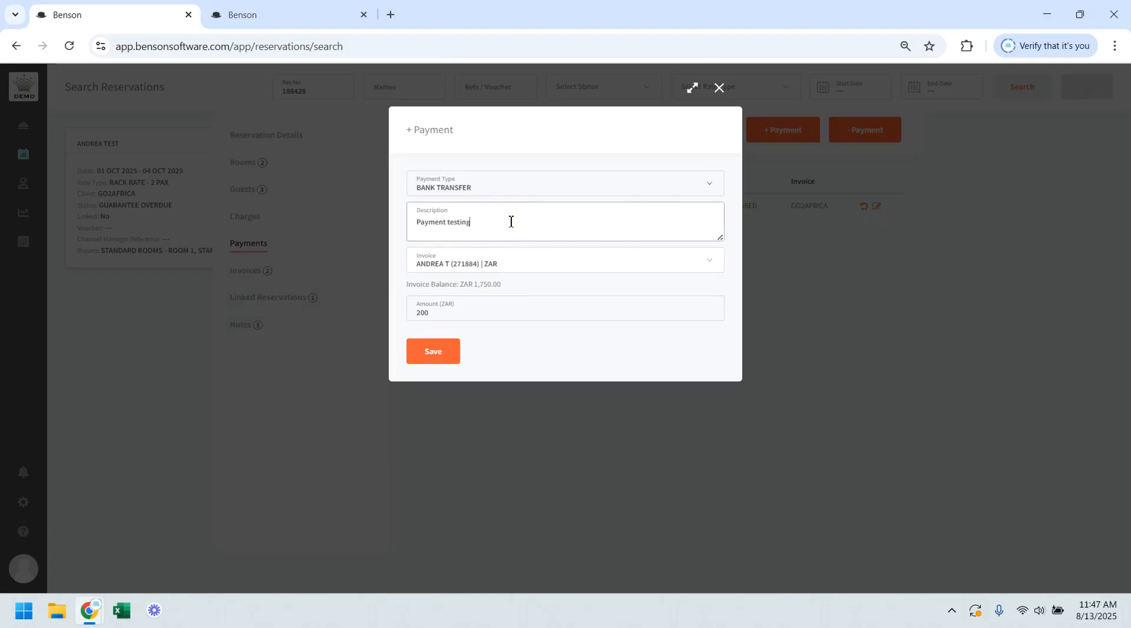
click(438, 357)
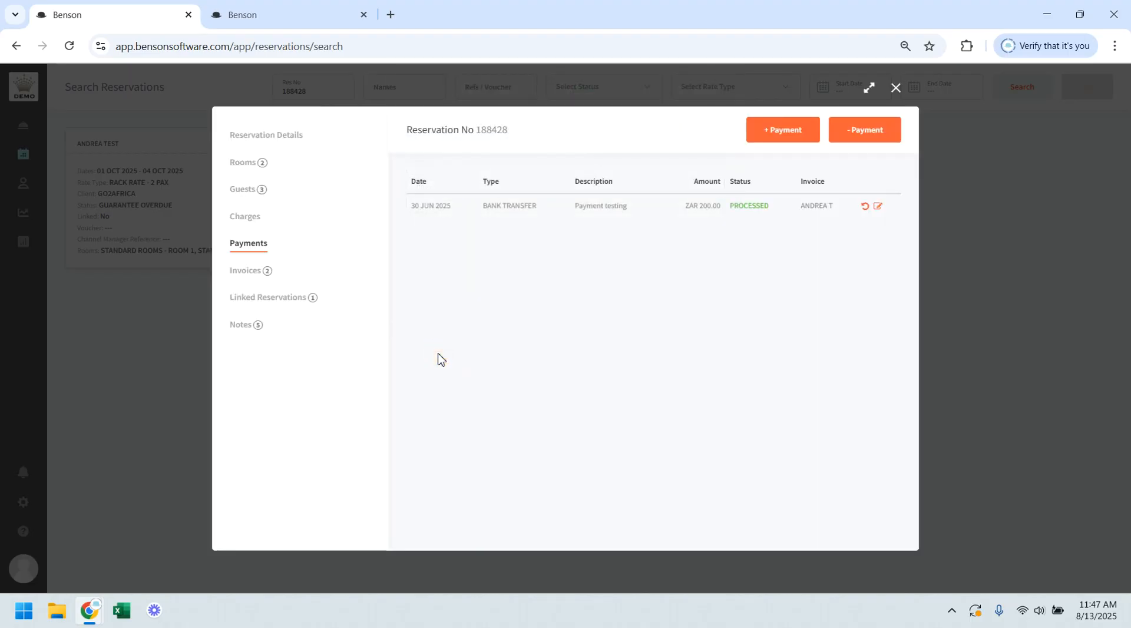
Step: Add a BANK TRANSFER payment of ZAR 200 with the description Payment to the guest's own invoice and save it
click(782, 132)
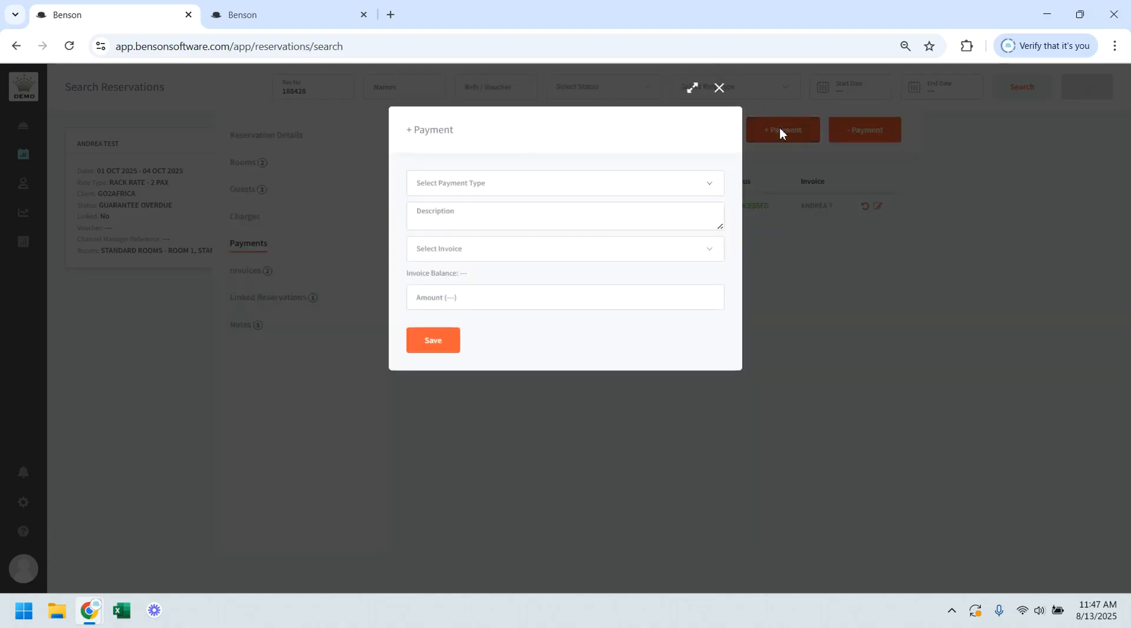
click(496, 186)
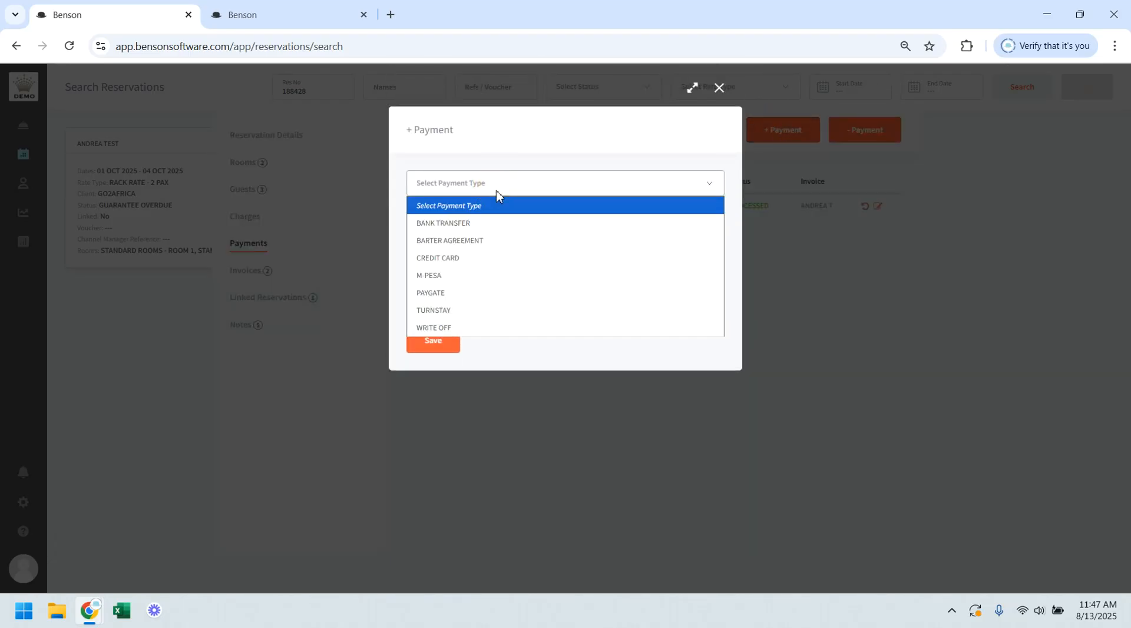
click(489, 224)
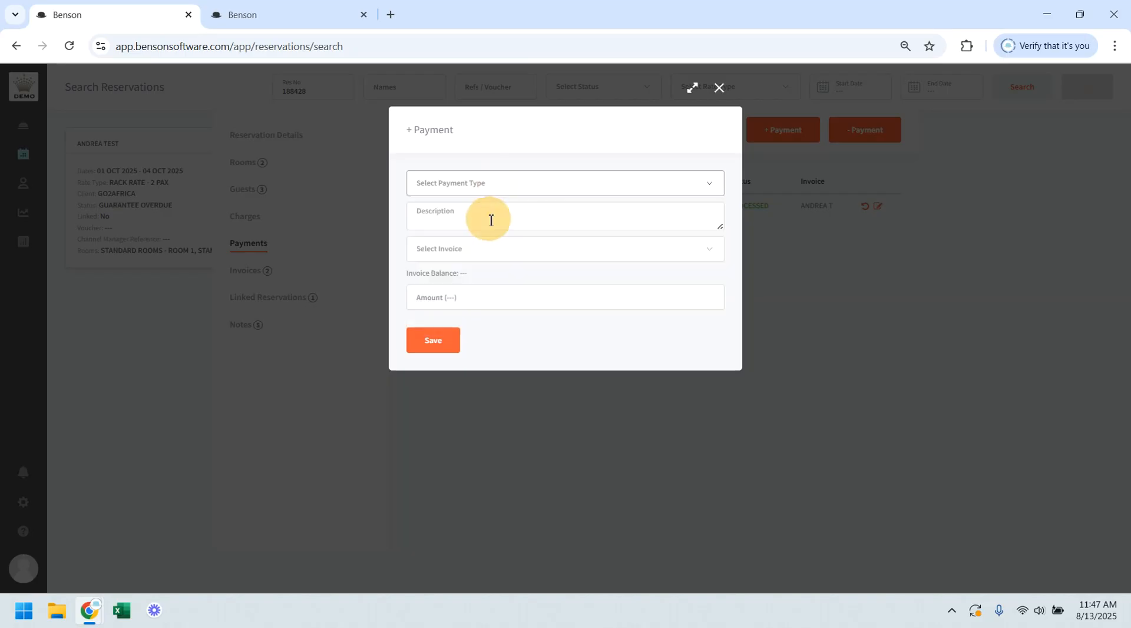
click(490, 220)
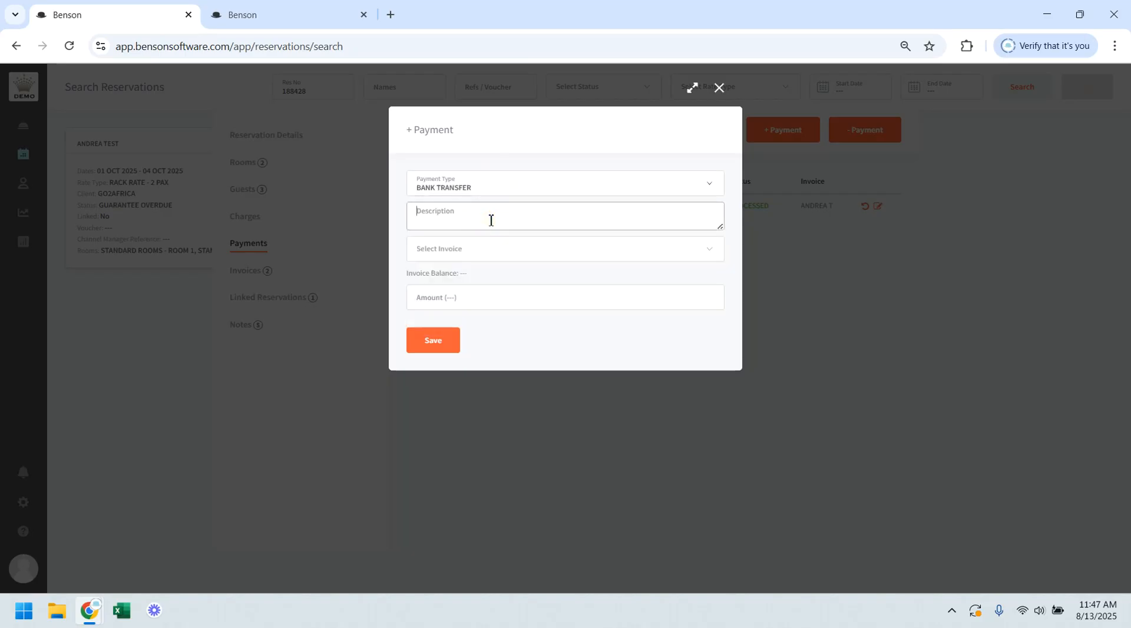
text(Payment)
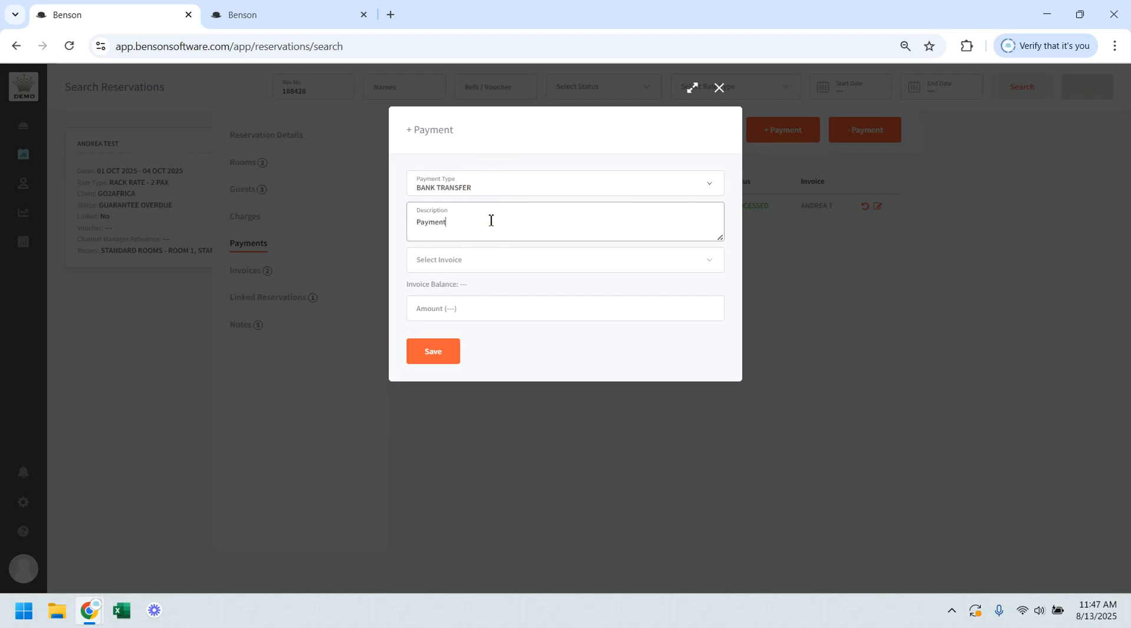
click(487, 260)
click(474, 301)
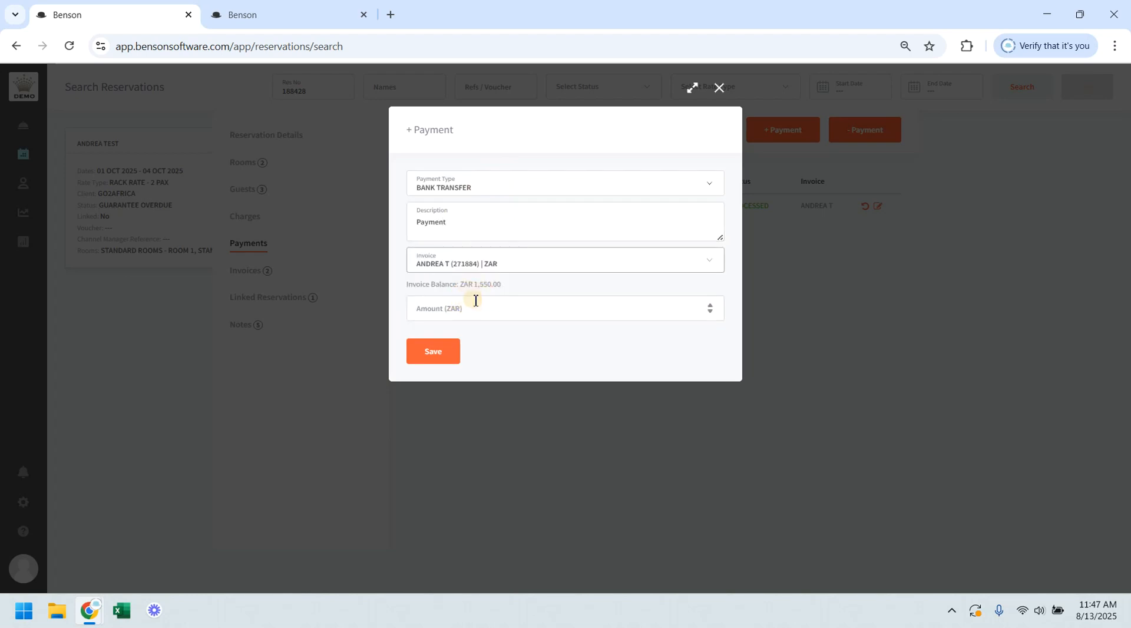
click(520, 317)
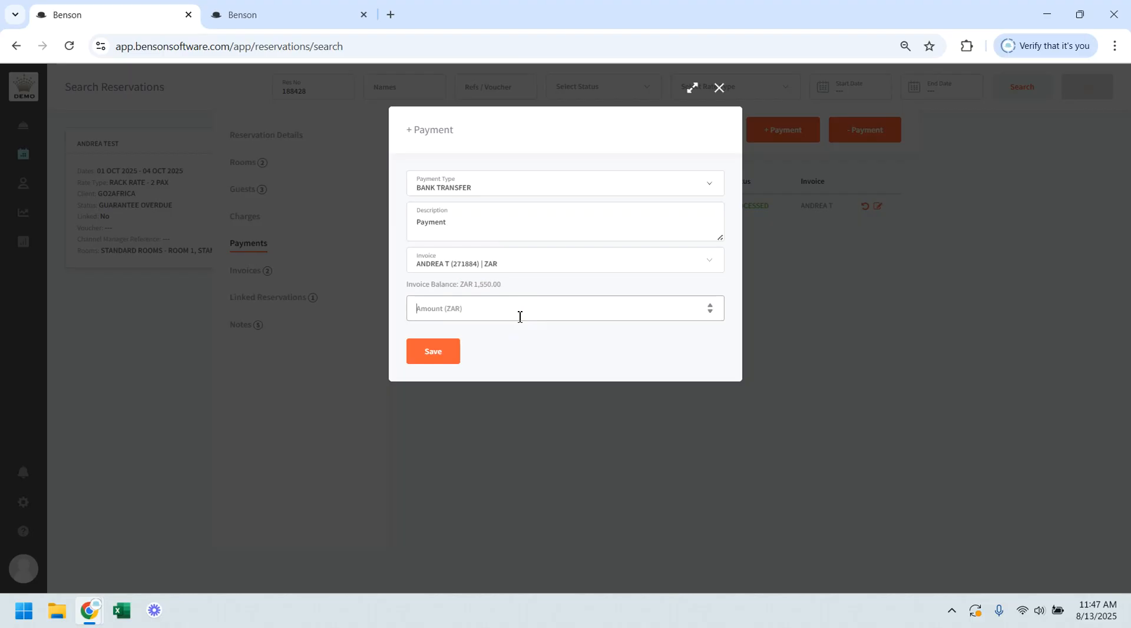
text(200)
click(443, 352)
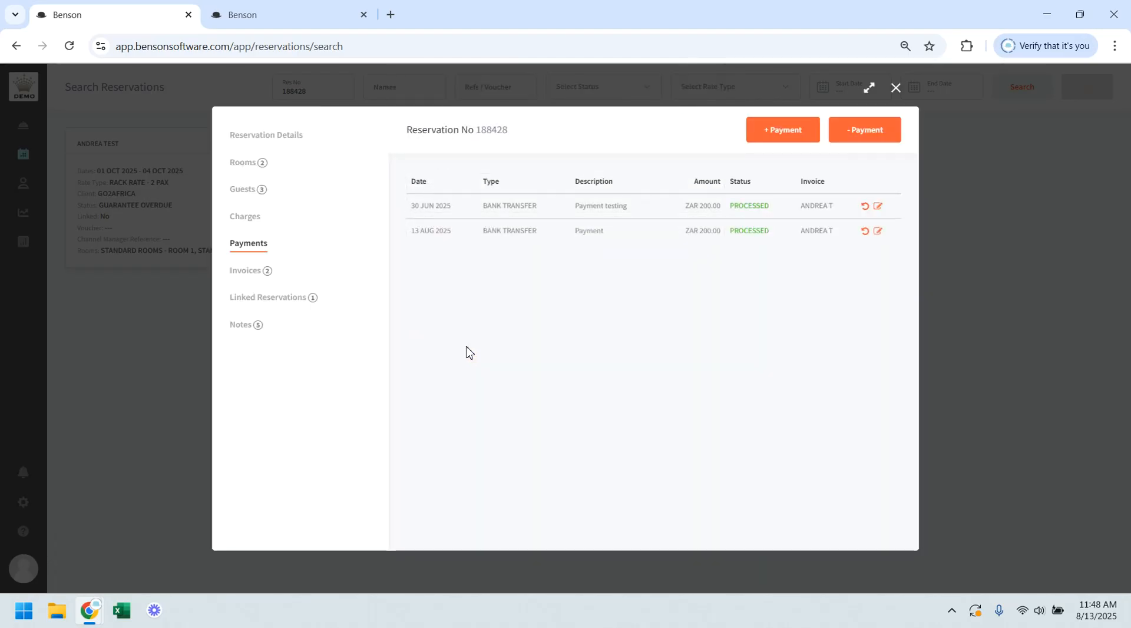
Step: View the negative payment form and close it without saving
click(864, 135)
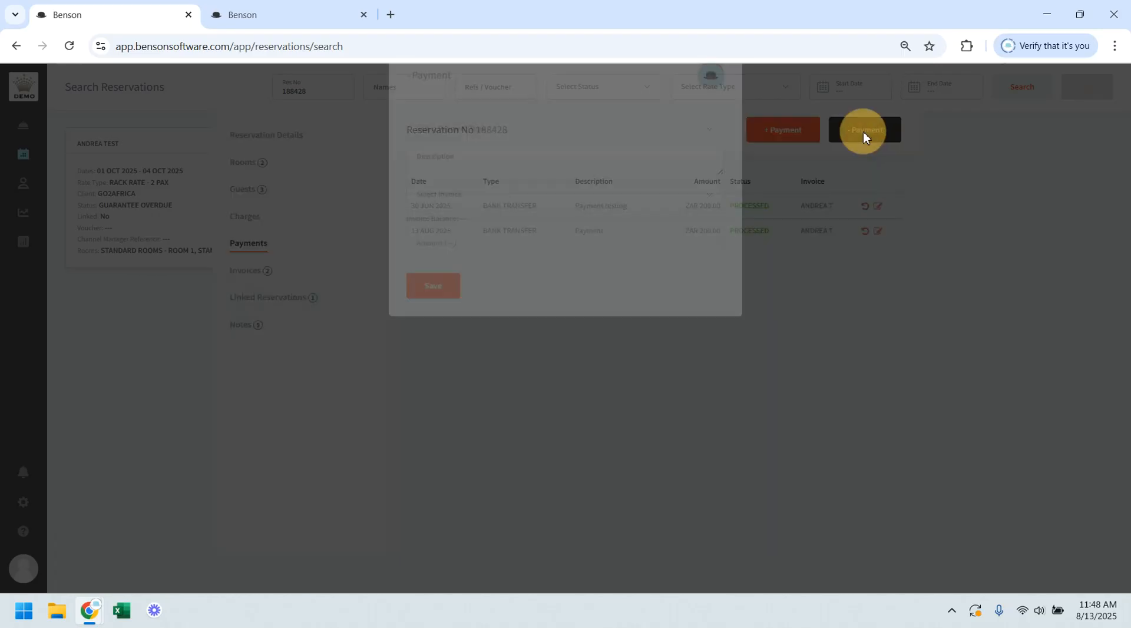
click(486, 298)
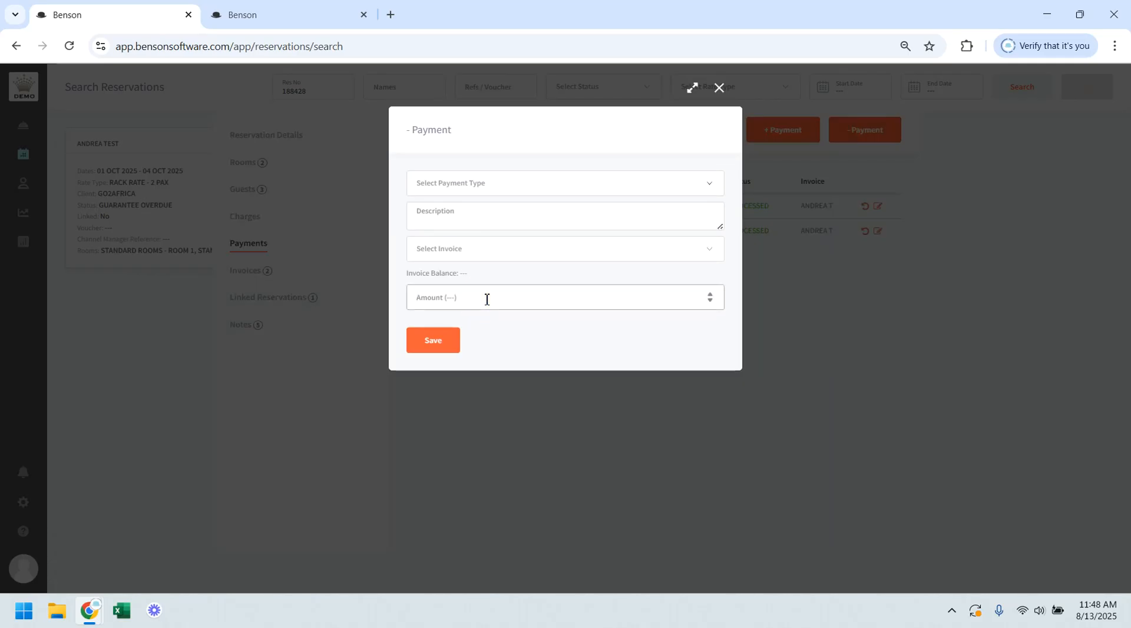
click(719, 88)
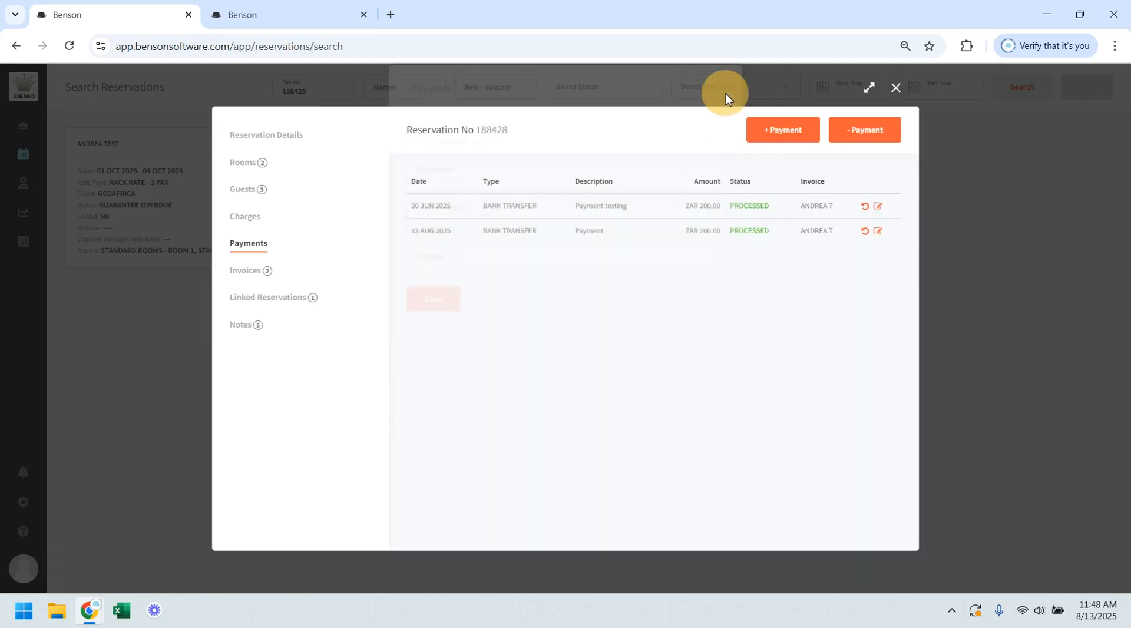
Step: Set the reservation's default invoices to the guest's own invoice for ROOM 1 and GO2AFRICA for ROOM 2, and save
click(245, 277)
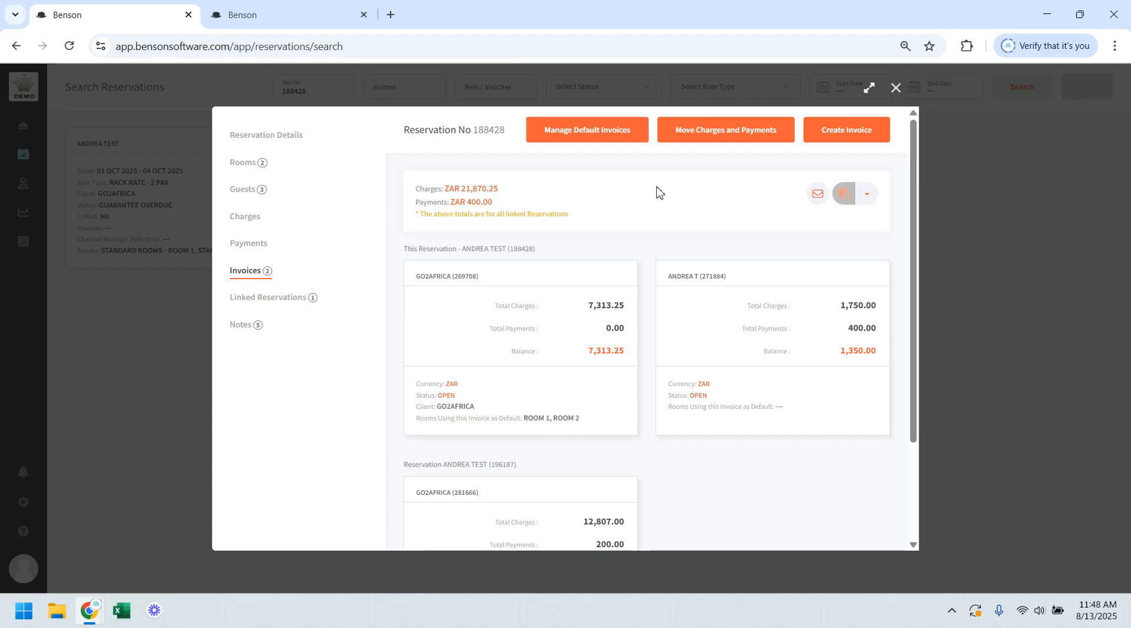
click(578, 133)
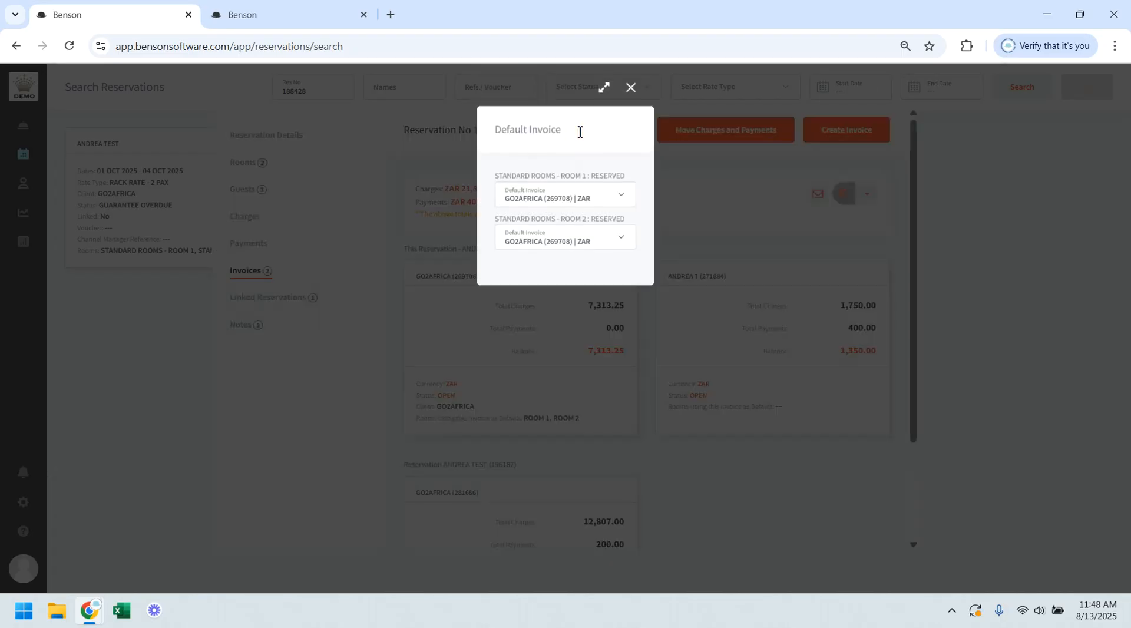
click(591, 199)
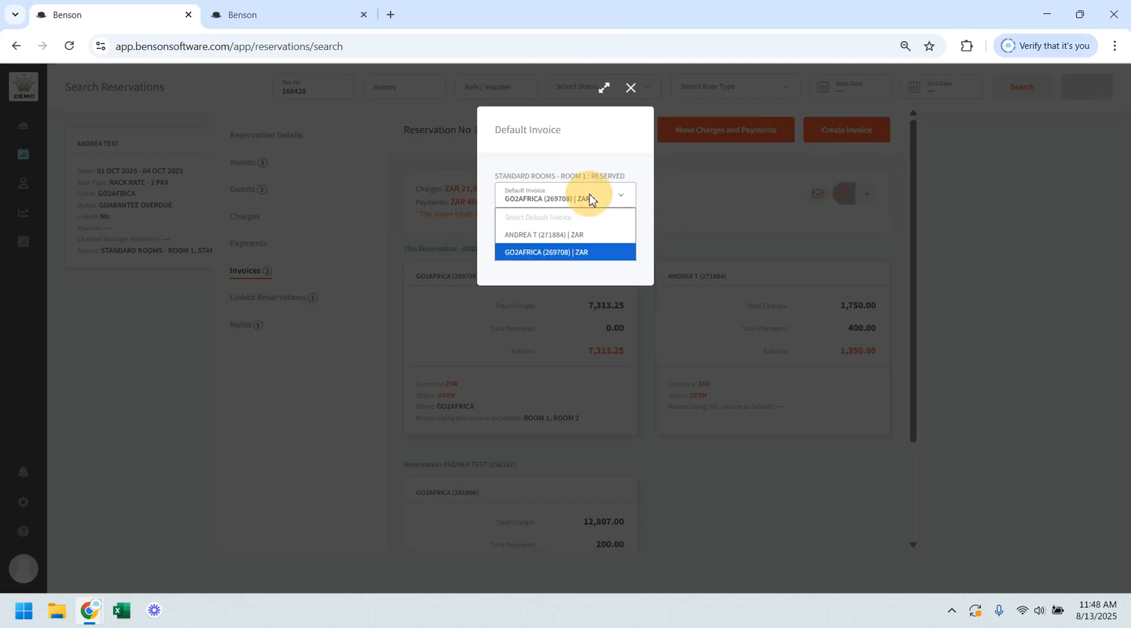
click(584, 234)
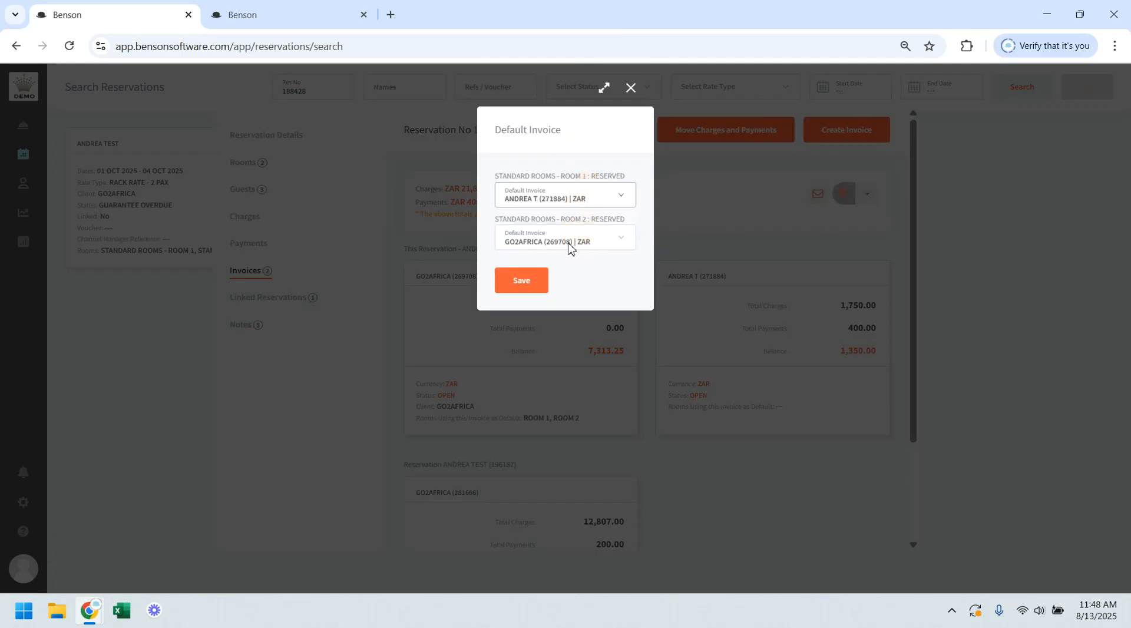
click(569, 246)
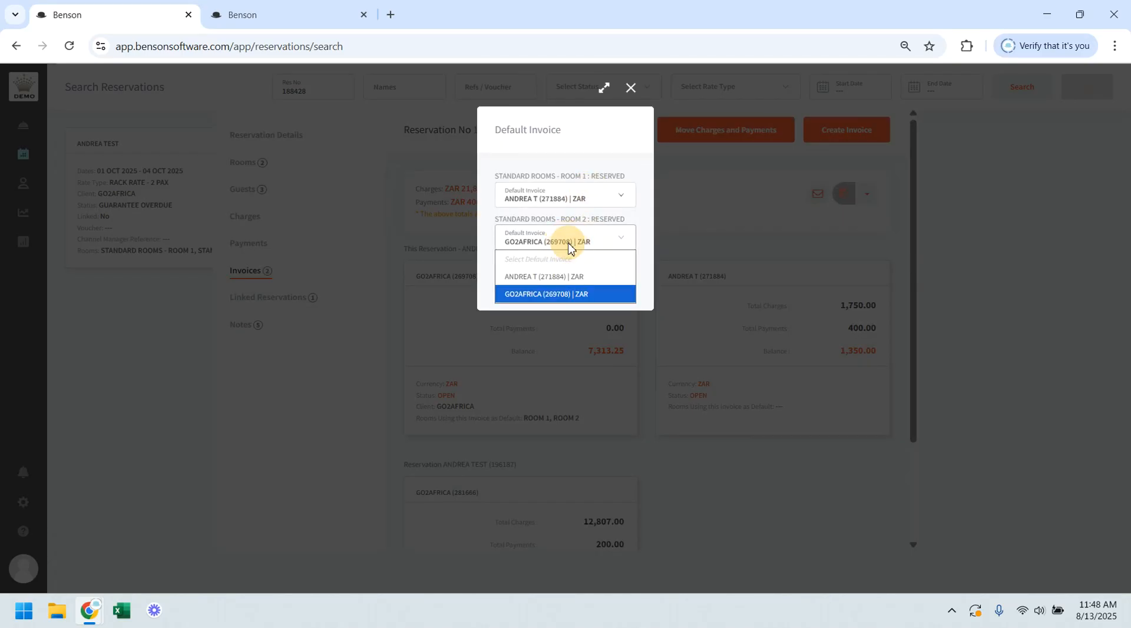
click(549, 294)
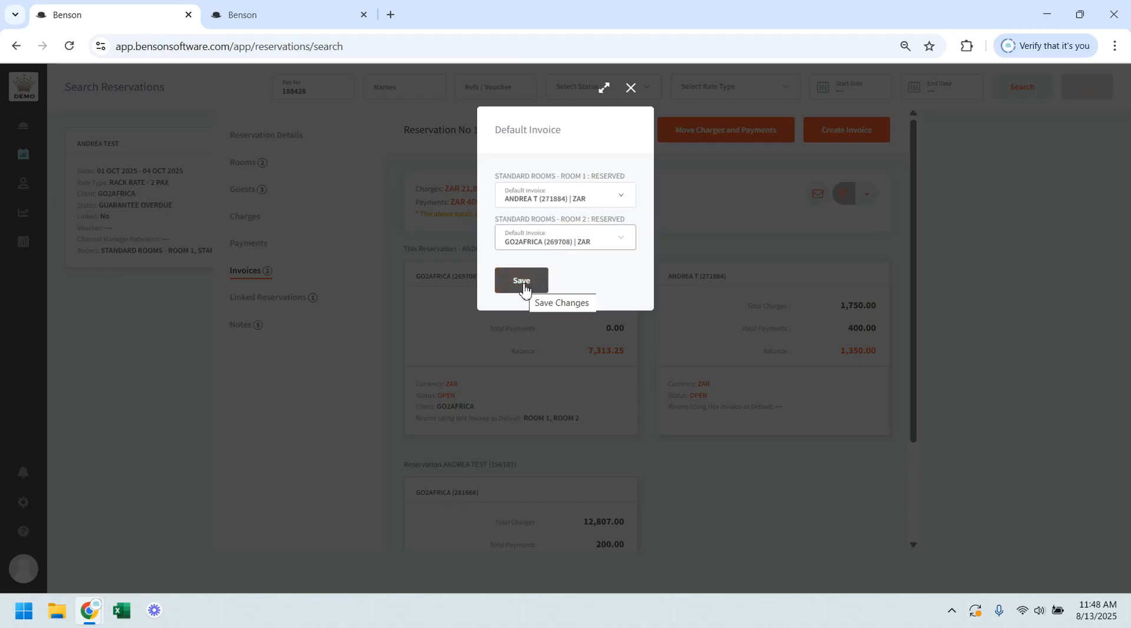
click(522, 282)
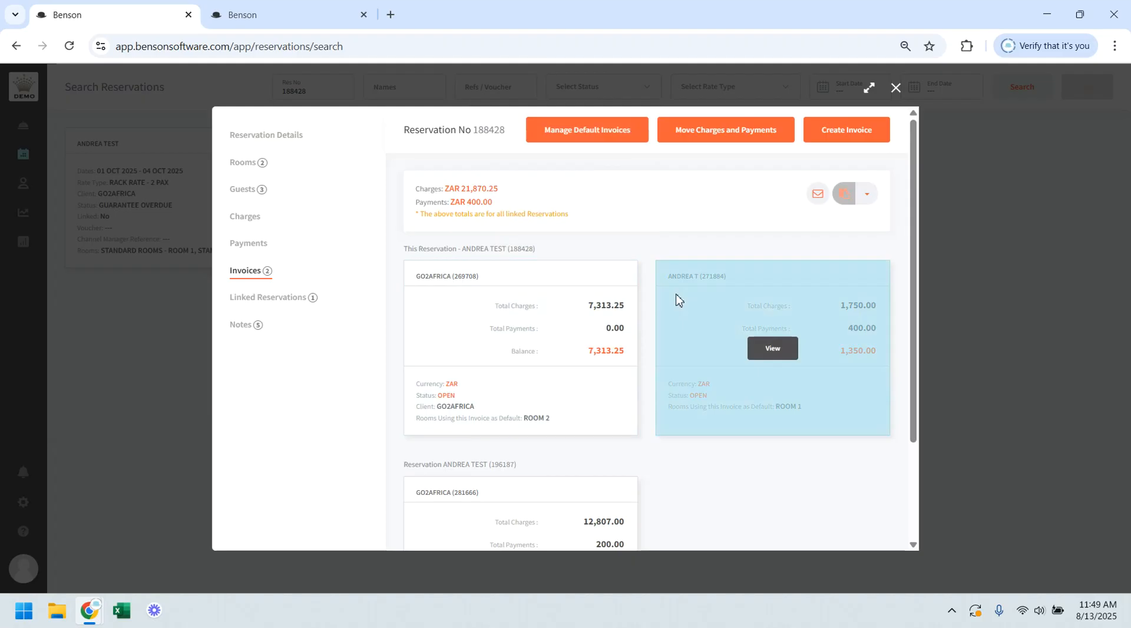
Step: Move ROOM 1's ACCOMMODATION and SPA charges of 01 OCT 2025 from the GO2AFRICA invoice to the guest's own invoice
click(715, 142)
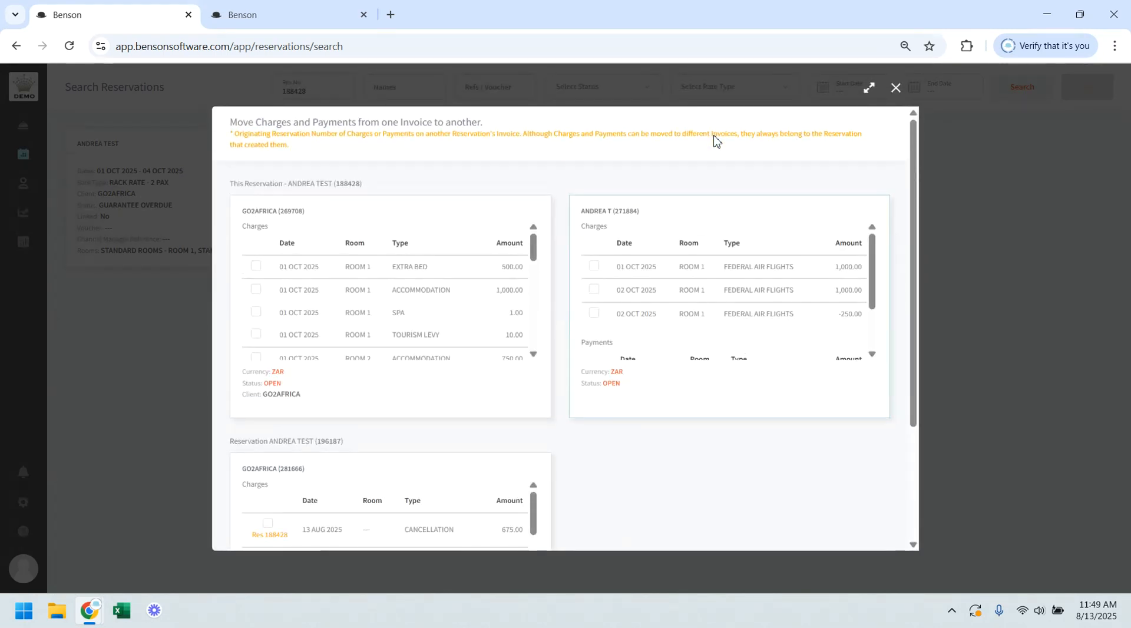
click(255, 289)
click(255, 314)
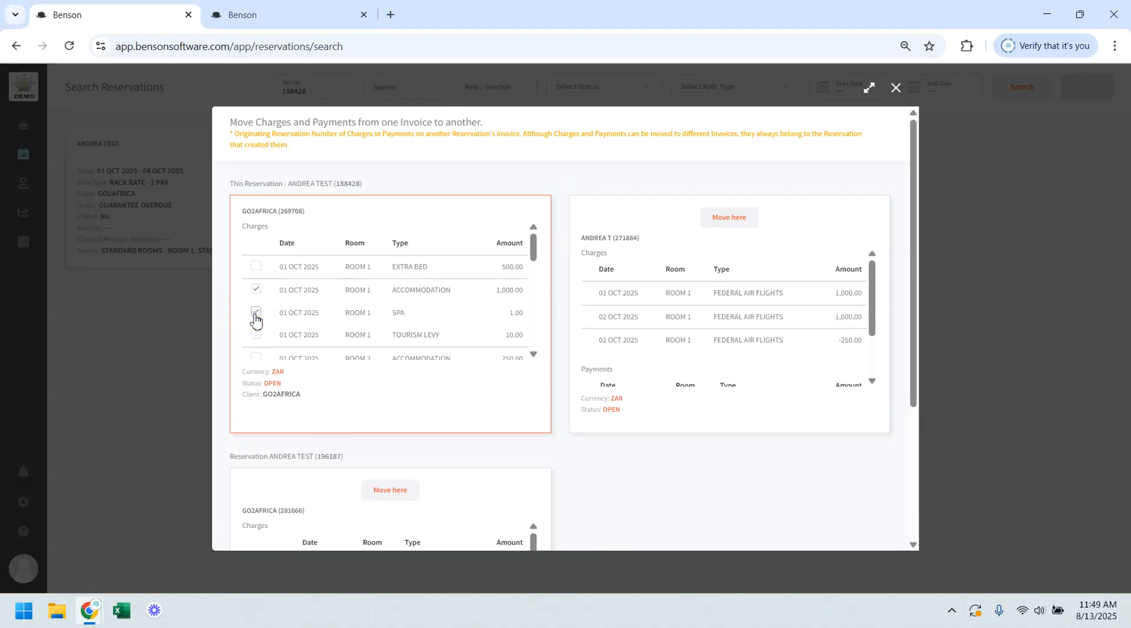
click(725, 222)
scroll(678, 403, down, 2)
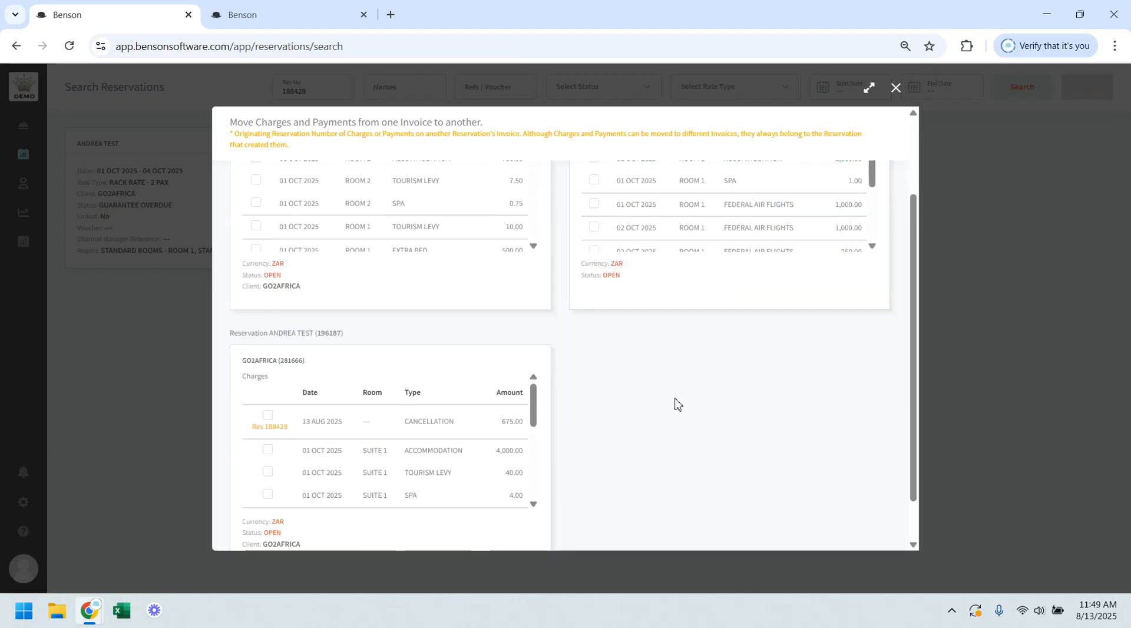
scroll(677, 403, down, 1)
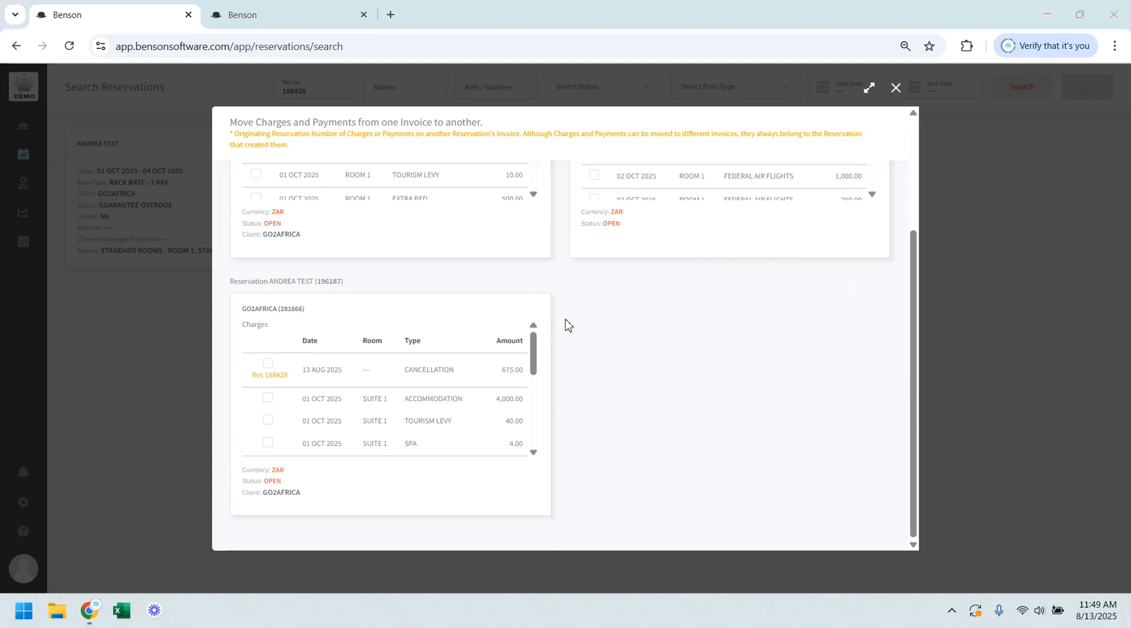
scroll(566, 323, up, 3)
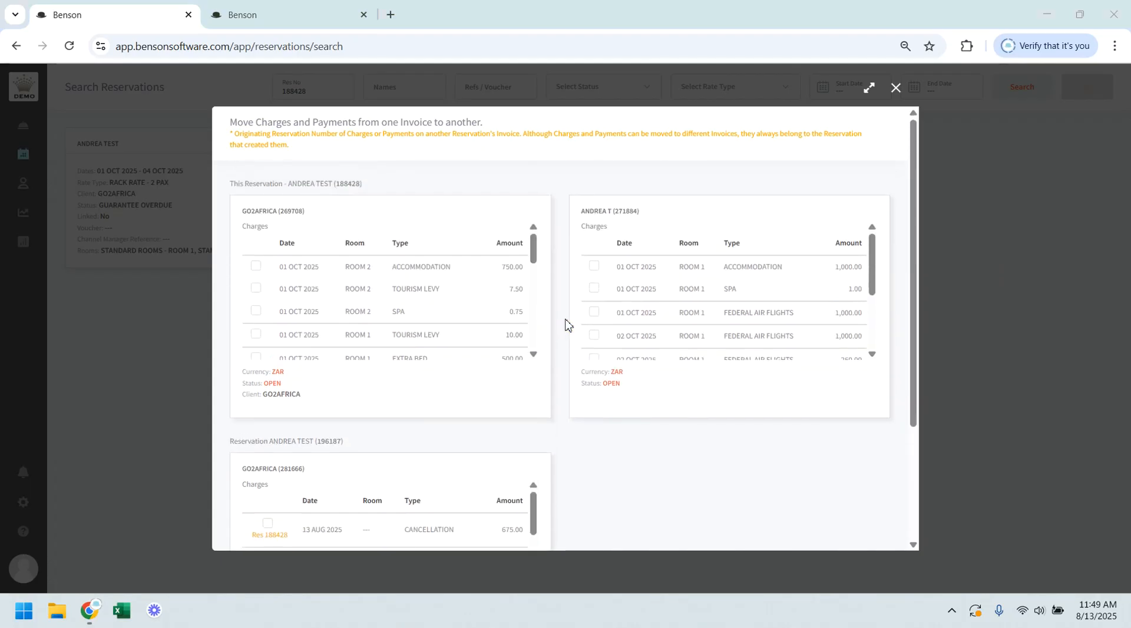
click(897, 88)
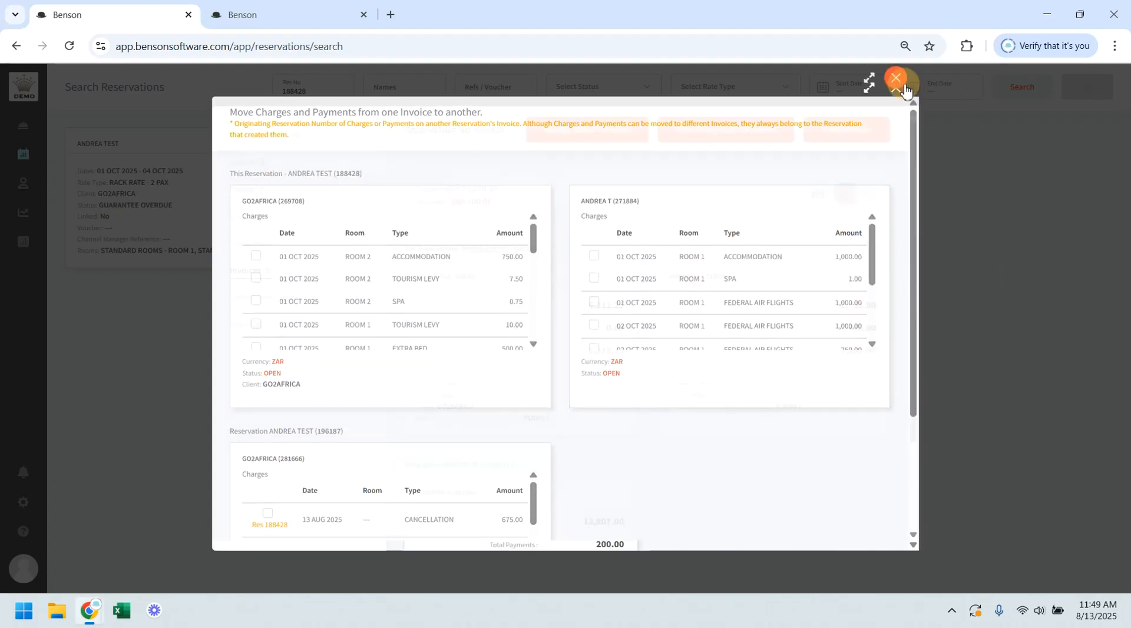
Step: Create a new invoice named Charity Extras for the reservation, save it, and return to the invoice overview
mouse_move(769, 262)
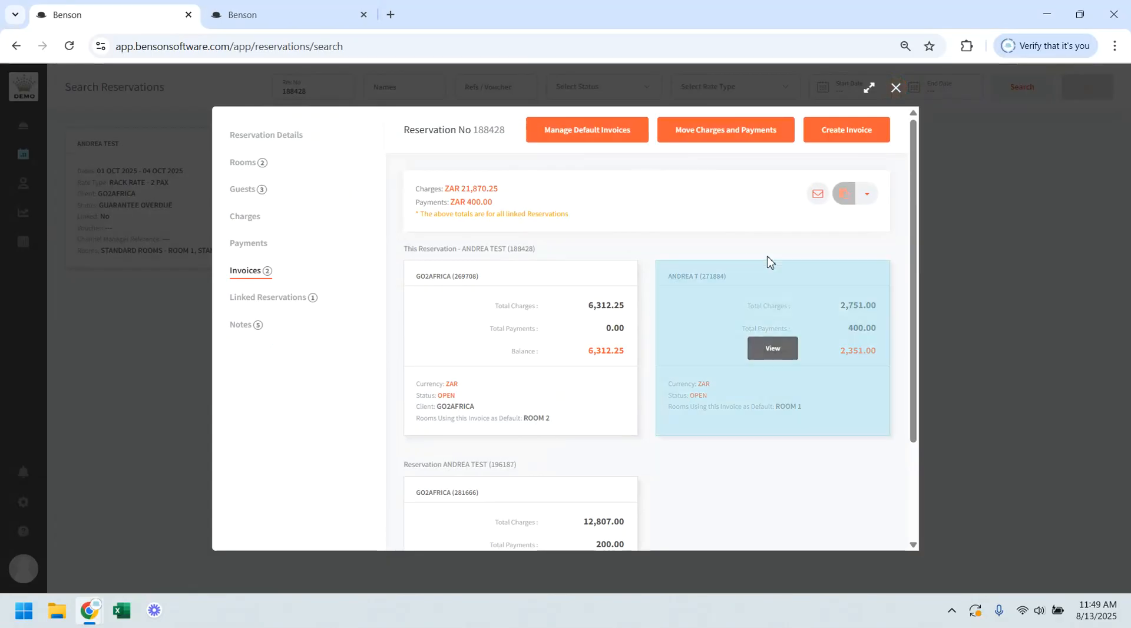
click(843, 132)
click(334, 190)
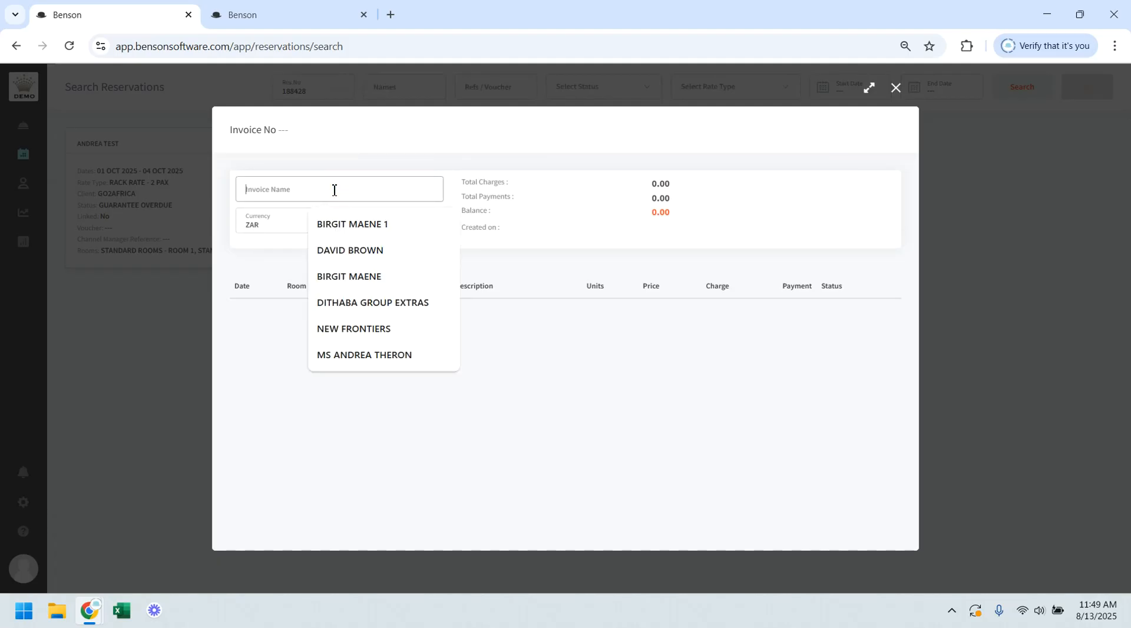
text(h)
key(BackSpace)
text(Charity)
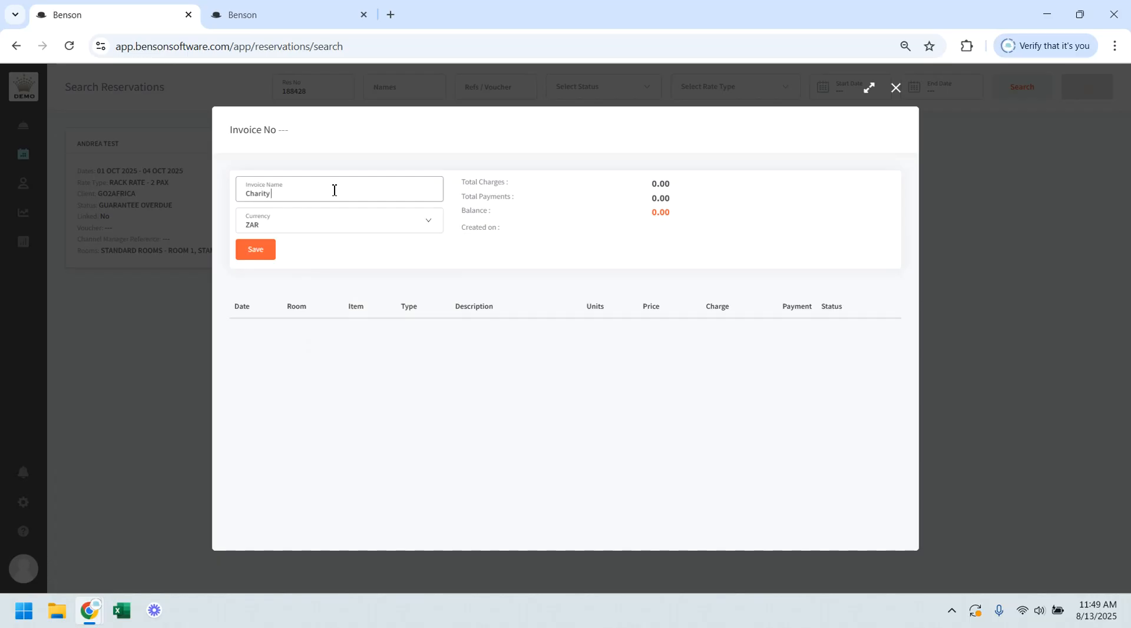
text( Extras)
click(263, 257)
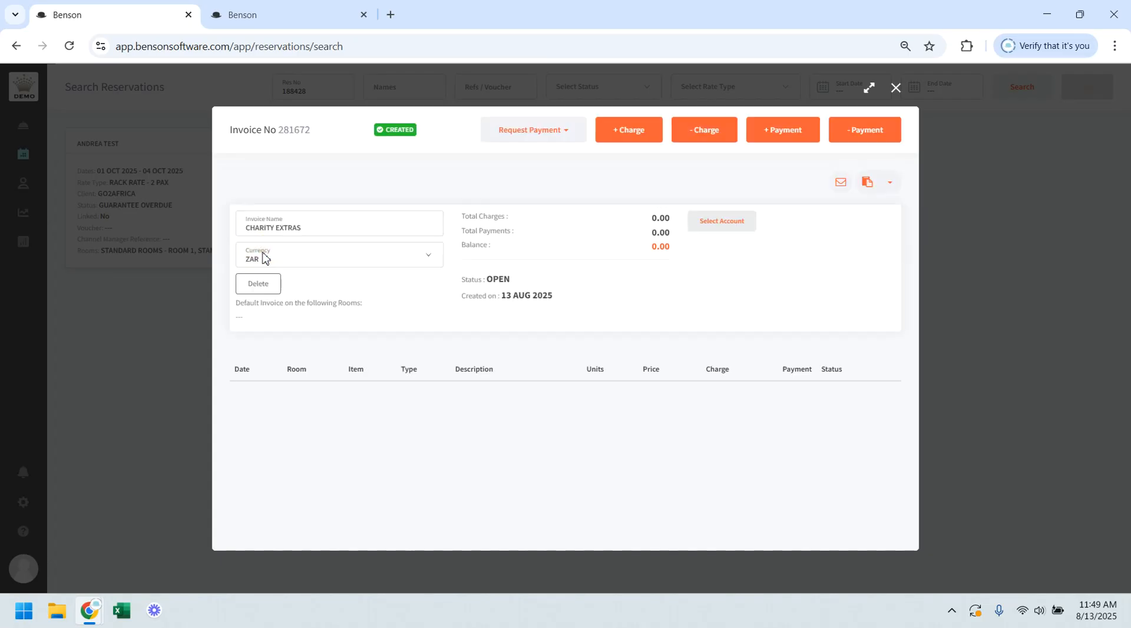
click(925, 192)
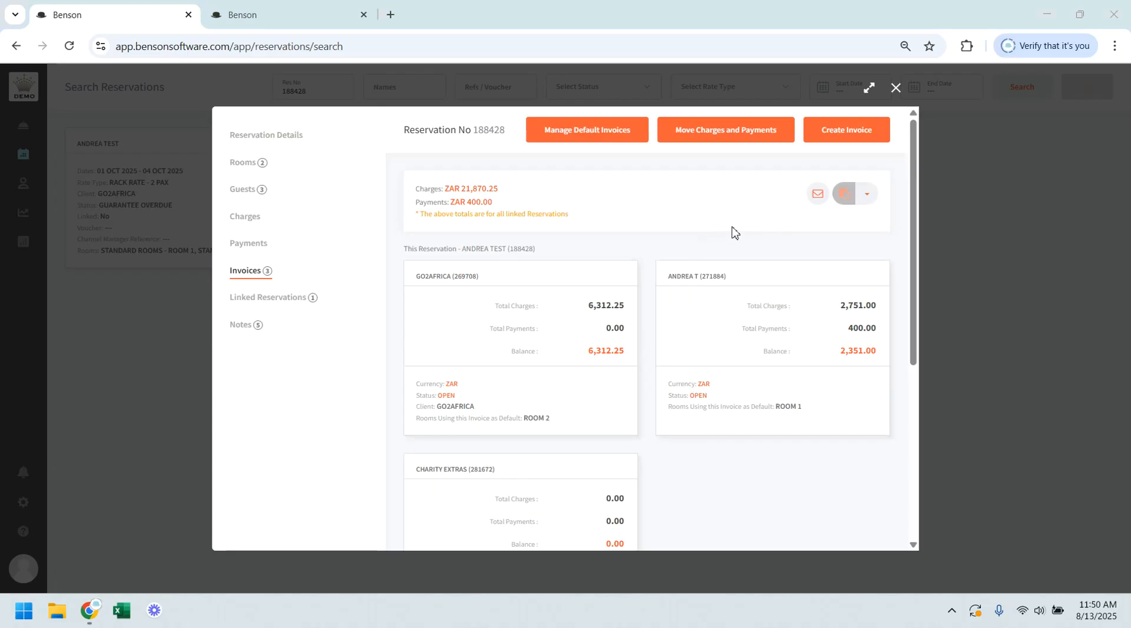
Step: Start an email of the reservation's invoices and add the support e-mail address as recipient
click(817, 196)
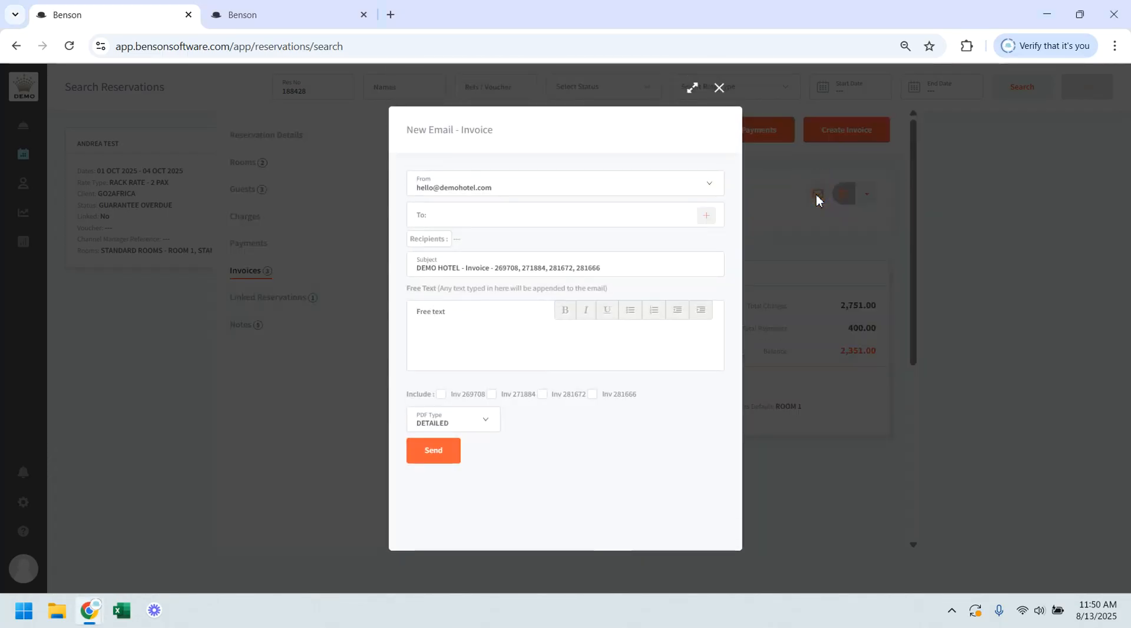
click(524, 215)
click(525, 241)
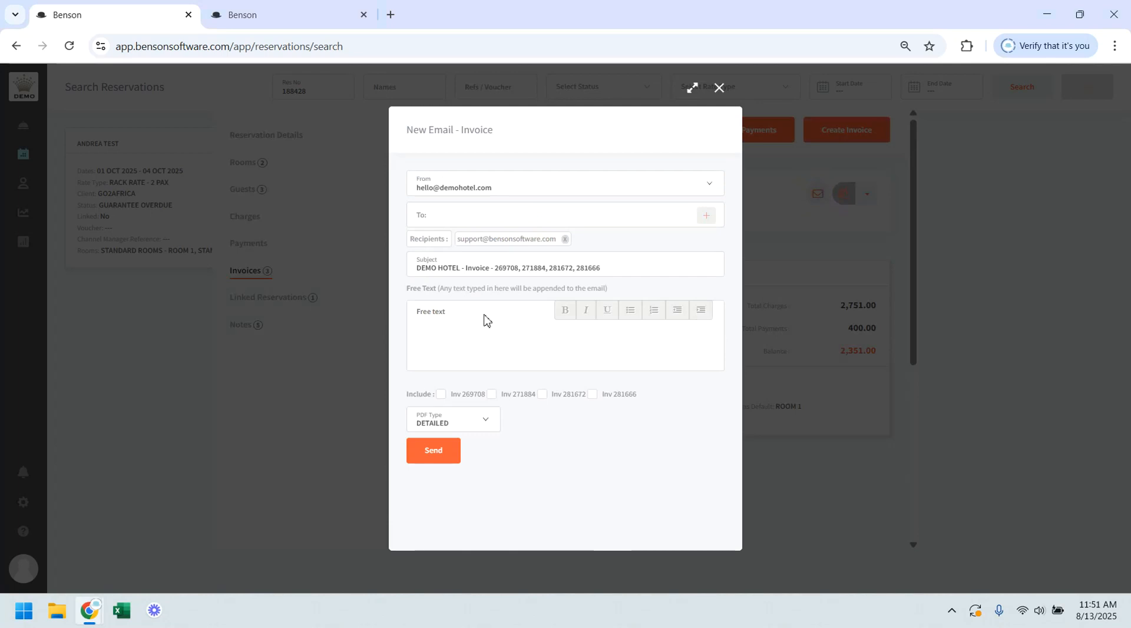
click(439, 314)
Step: Include all four invoices in the email, keep the PDF type as DETAILED, and send it
click(441, 394)
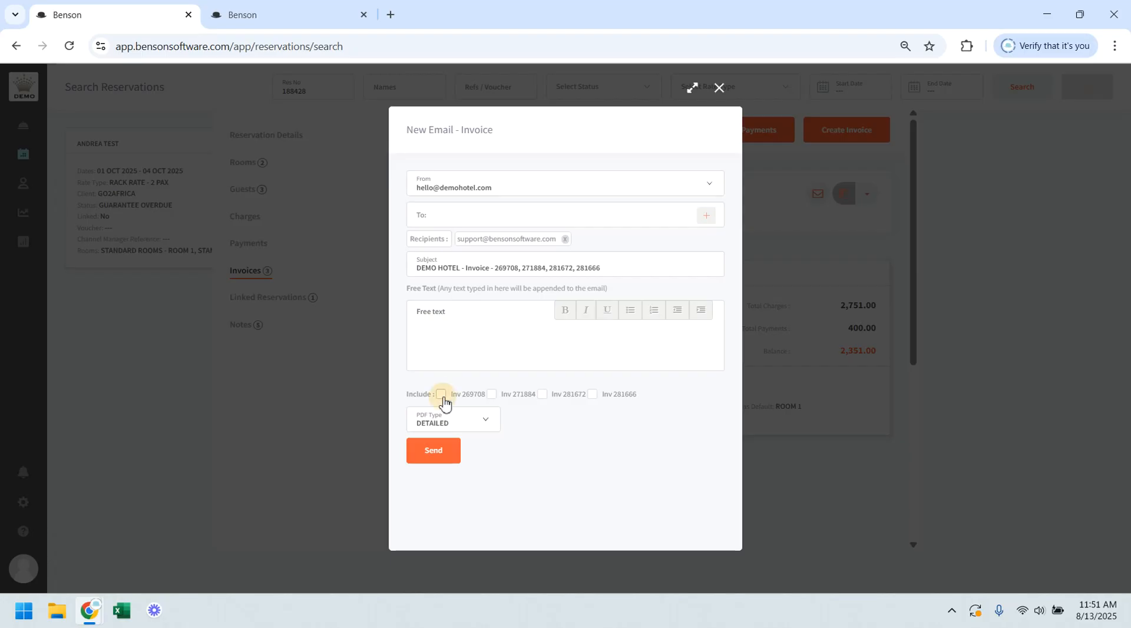
click(492, 395)
click(543, 395)
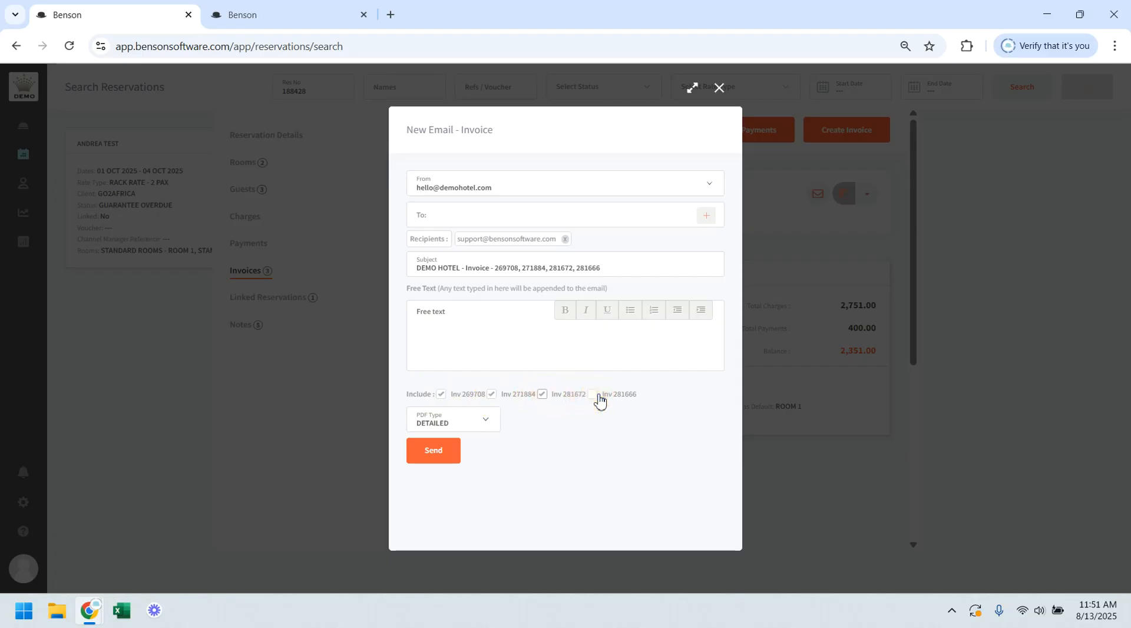
click(593, 398)
click(459, 425)
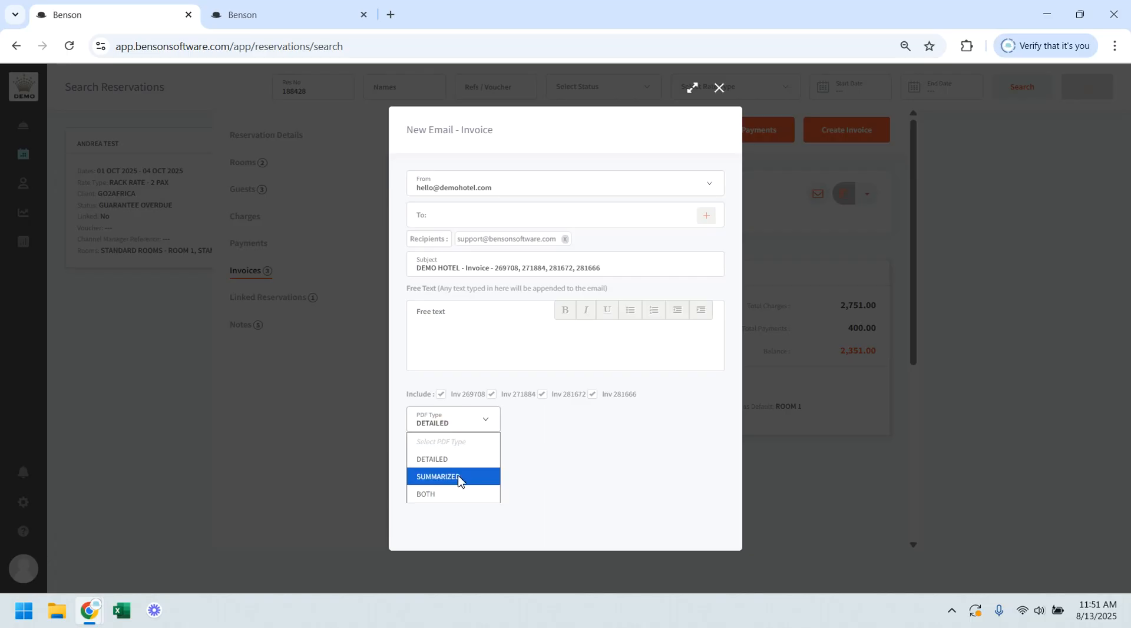
click(533, 480)
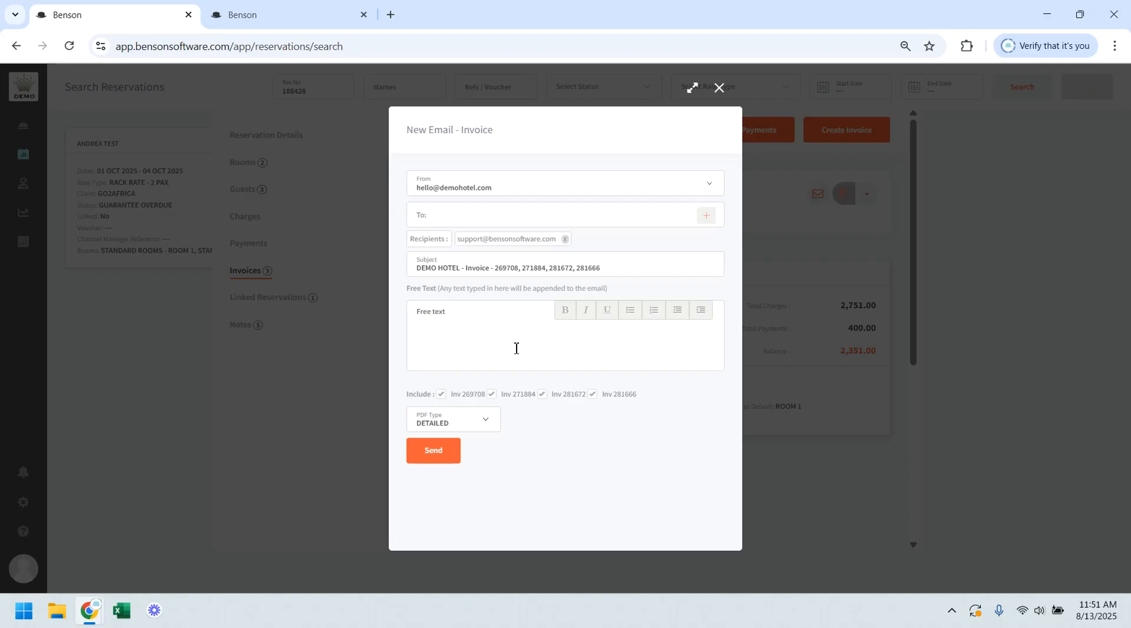
click(450, 457)
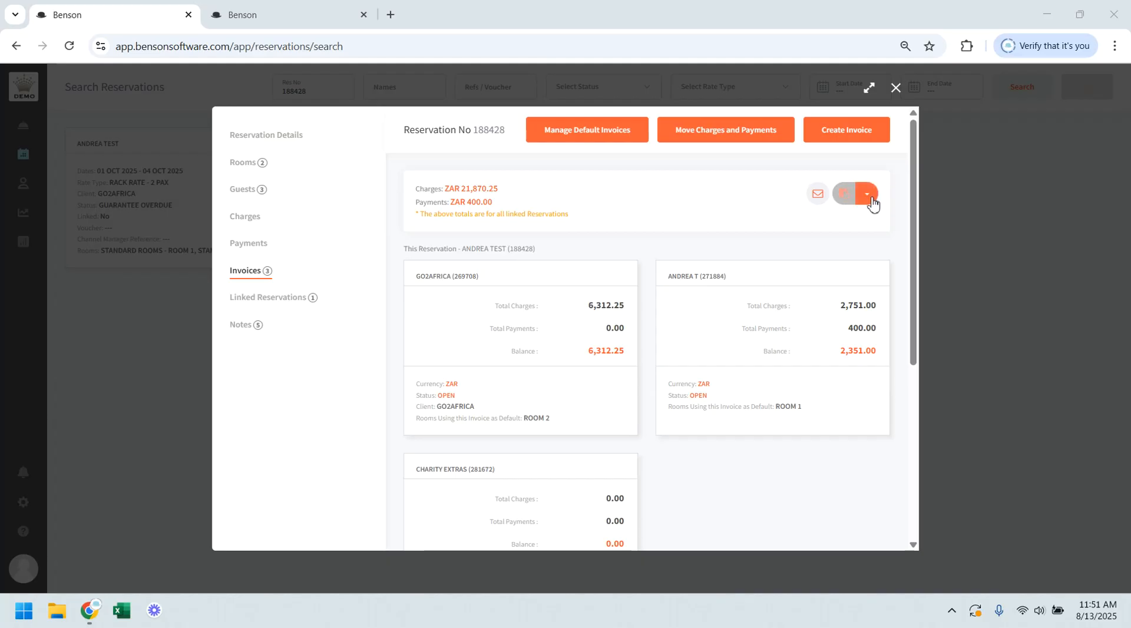
Step: Download the linked reservation's GO2AFRICA invoice as a DETAILED PDF
click(867, 194)
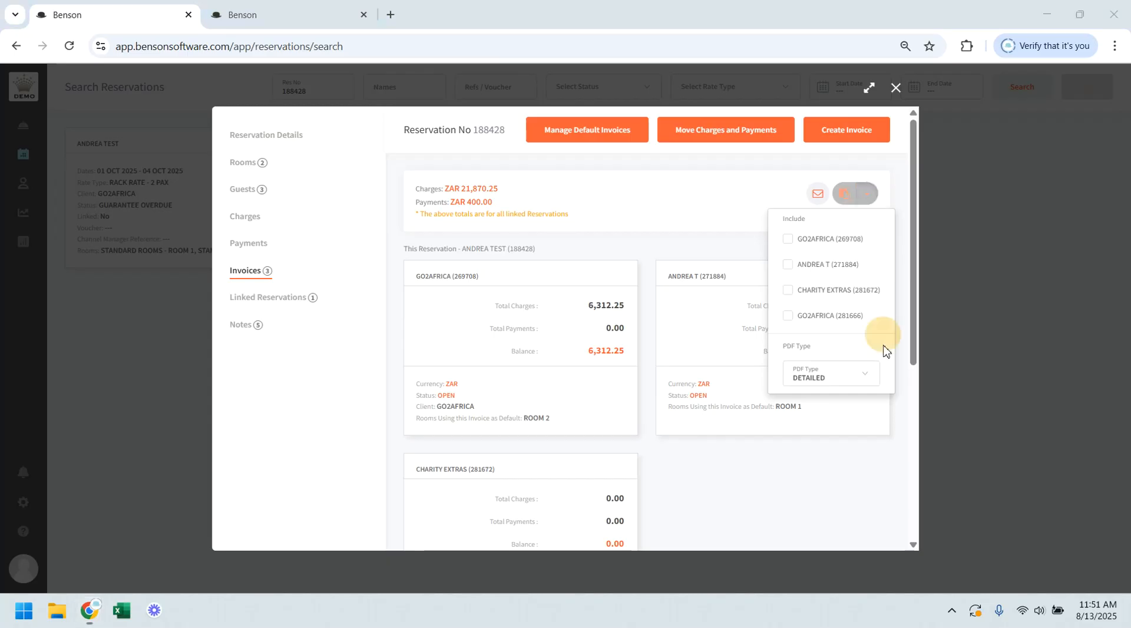
click(807, 321)
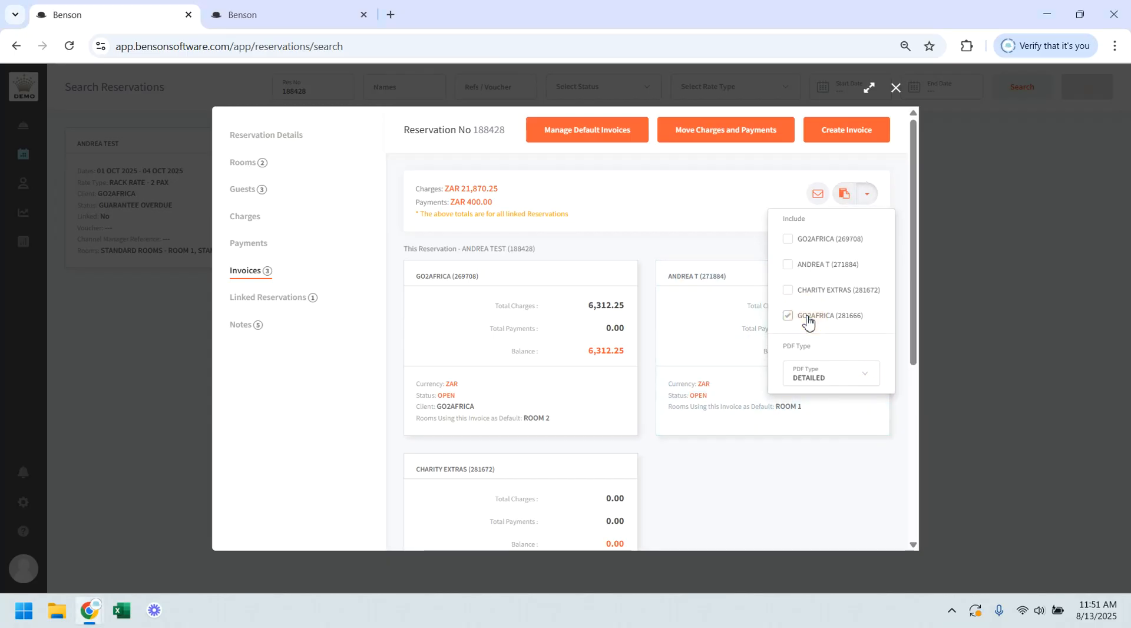
click(840, 381)
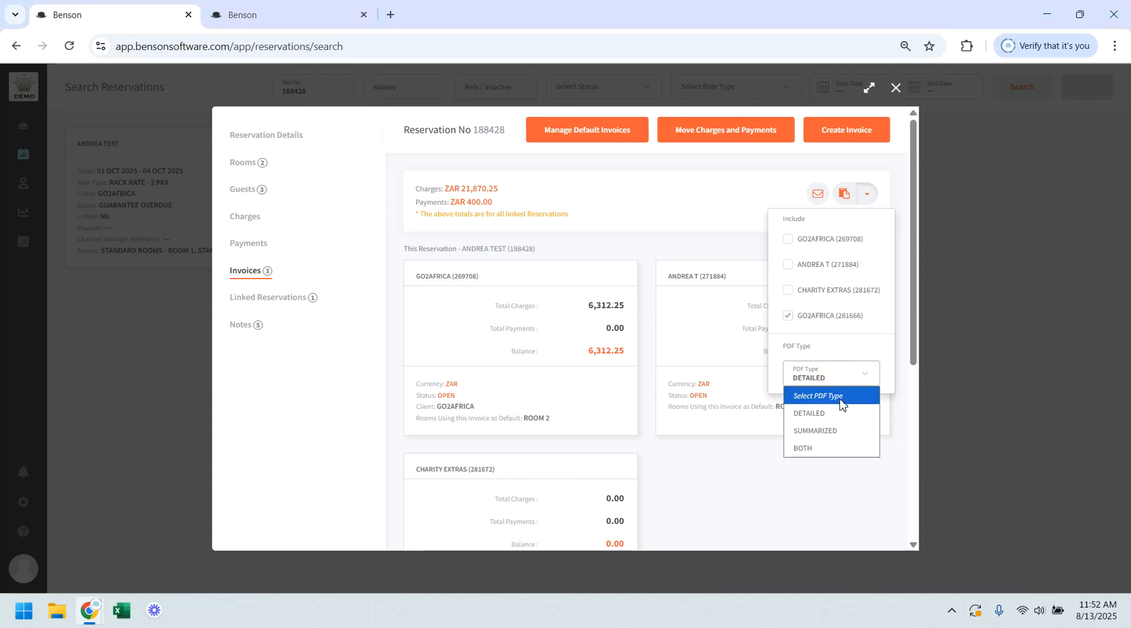
click(855, 384)
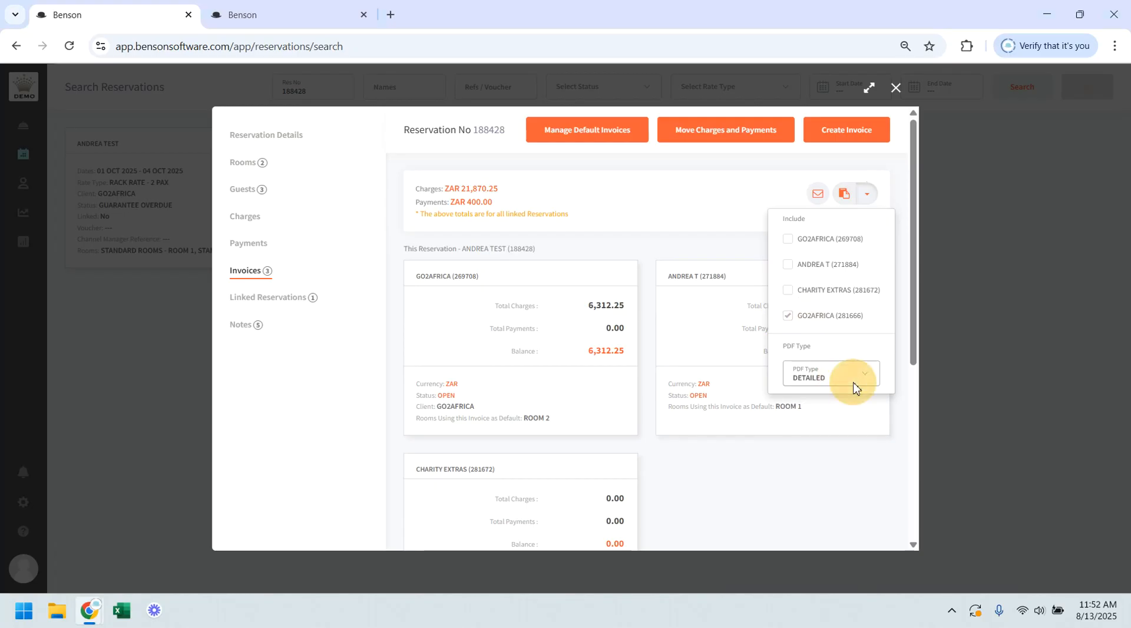
click(740, 223)
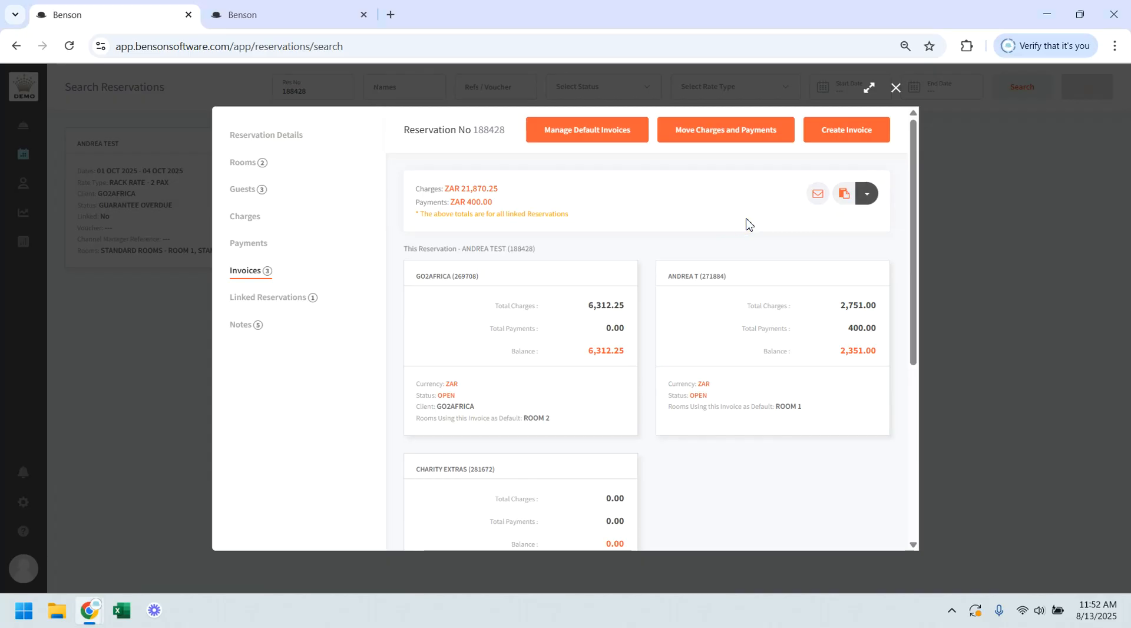
click(845, 199)
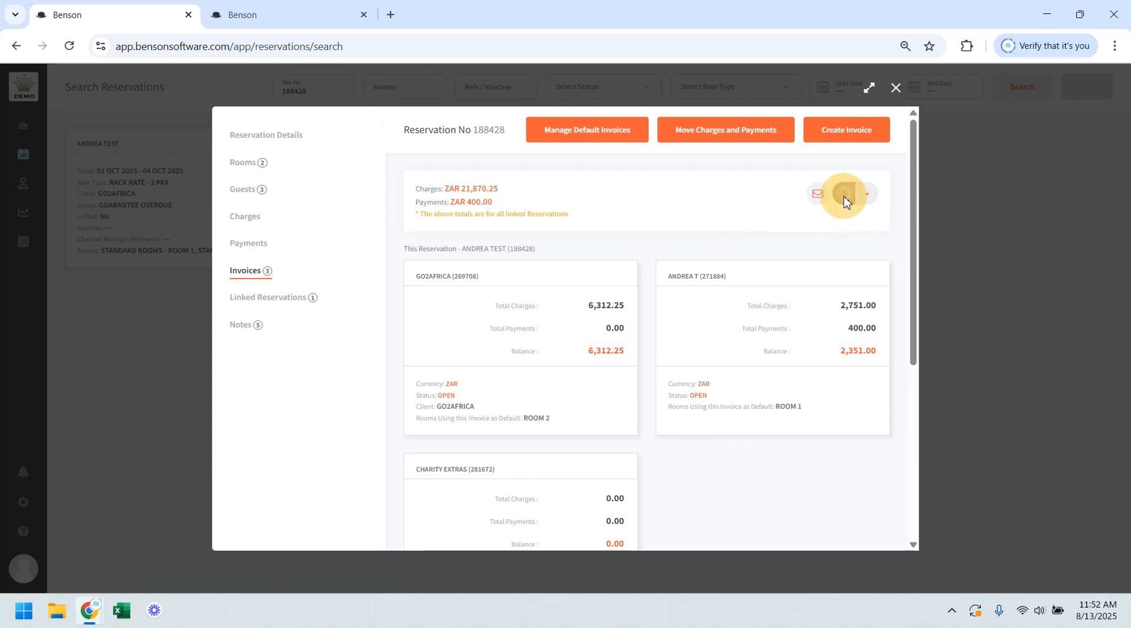
Step: Open ROOM 2's default GO2AFRICA invoice and view the form for requesting its payment by email
mouse_move(534, 268)
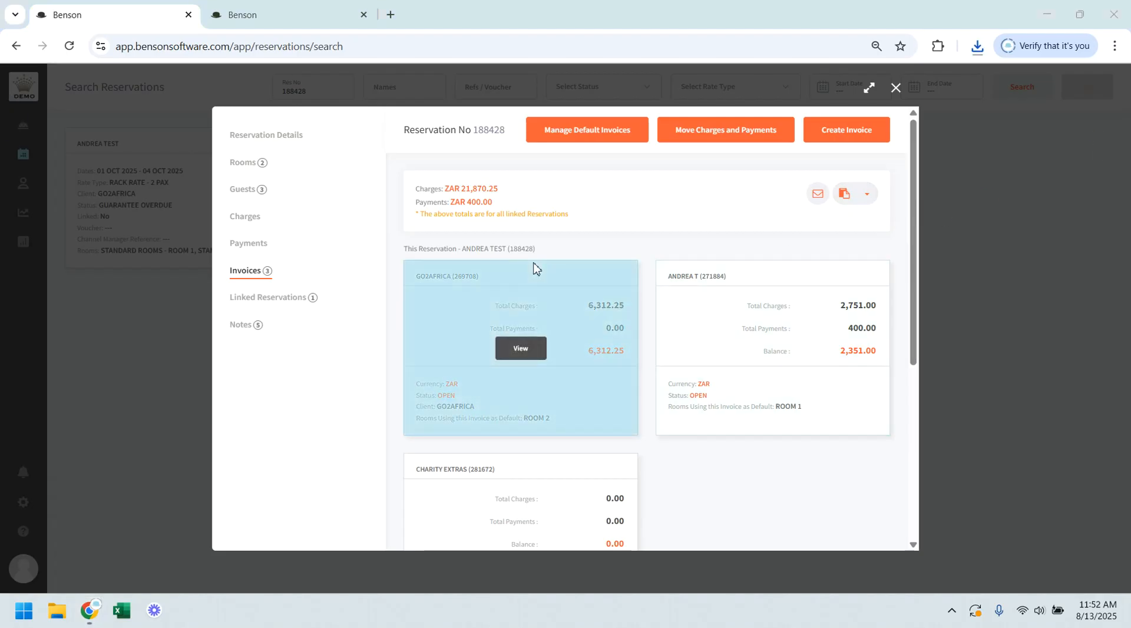
click(521, 351)
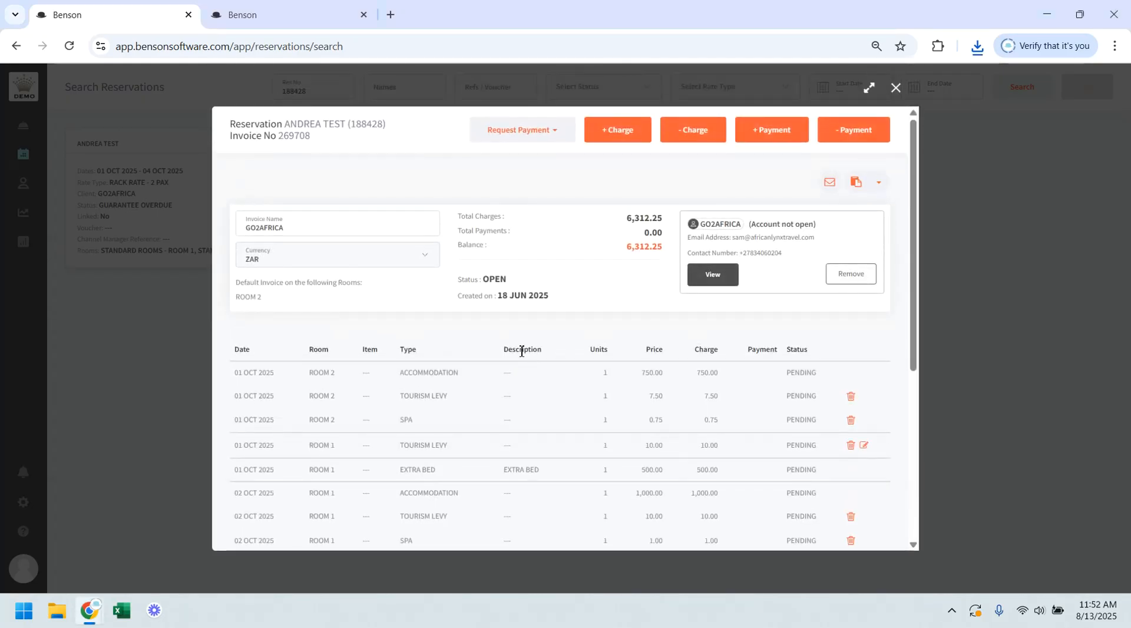
click(526, 137)
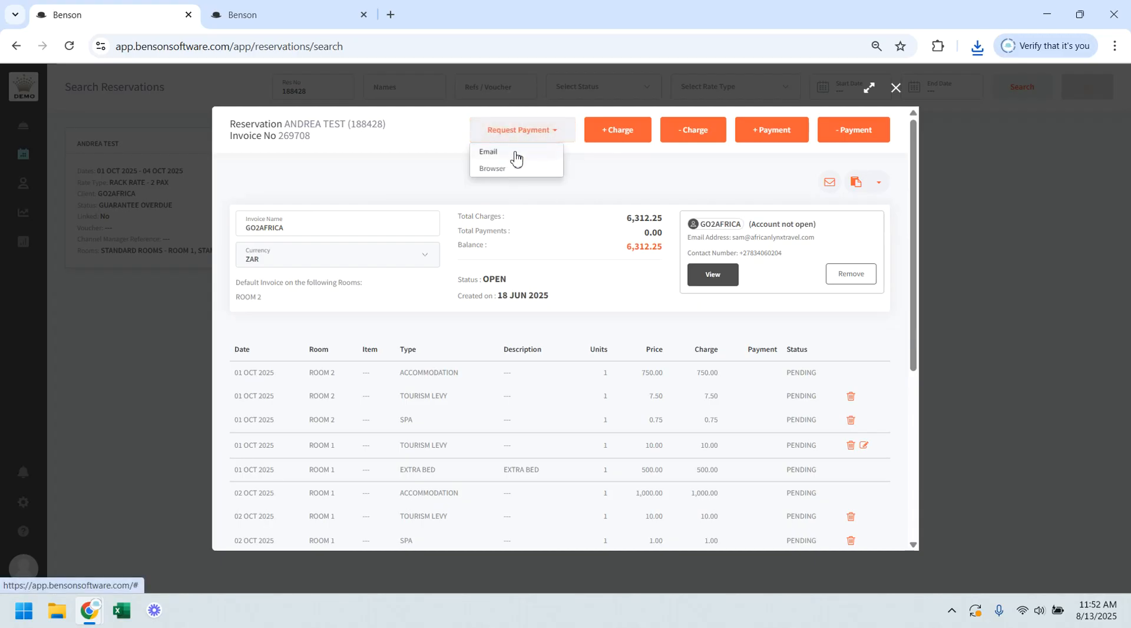
click(515, 154)
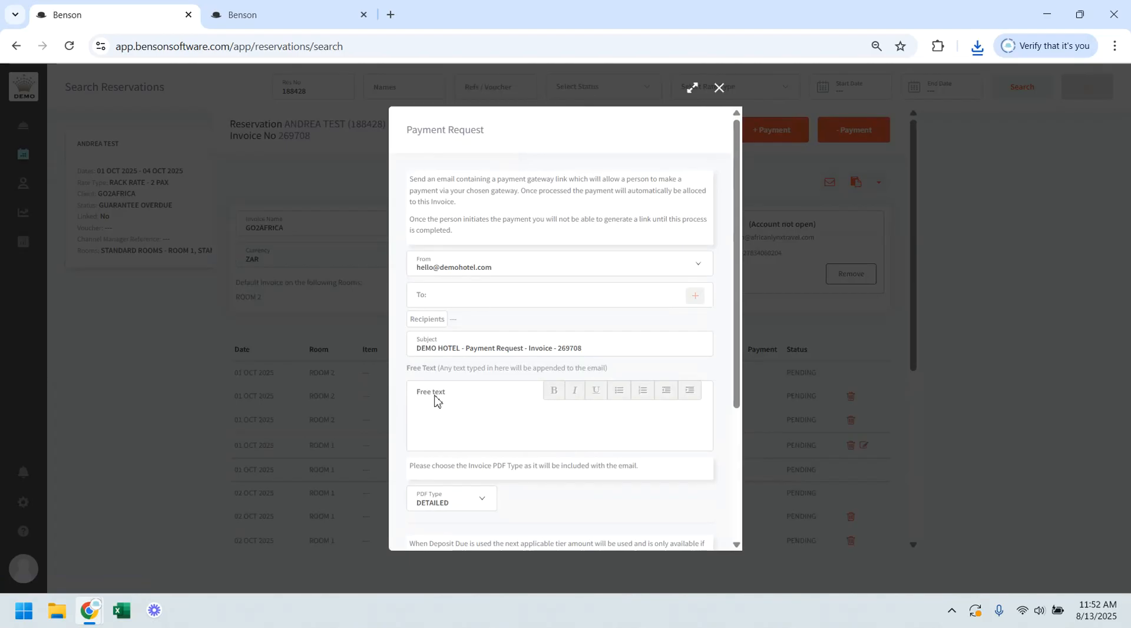
scroll(449, 401, down, 3)
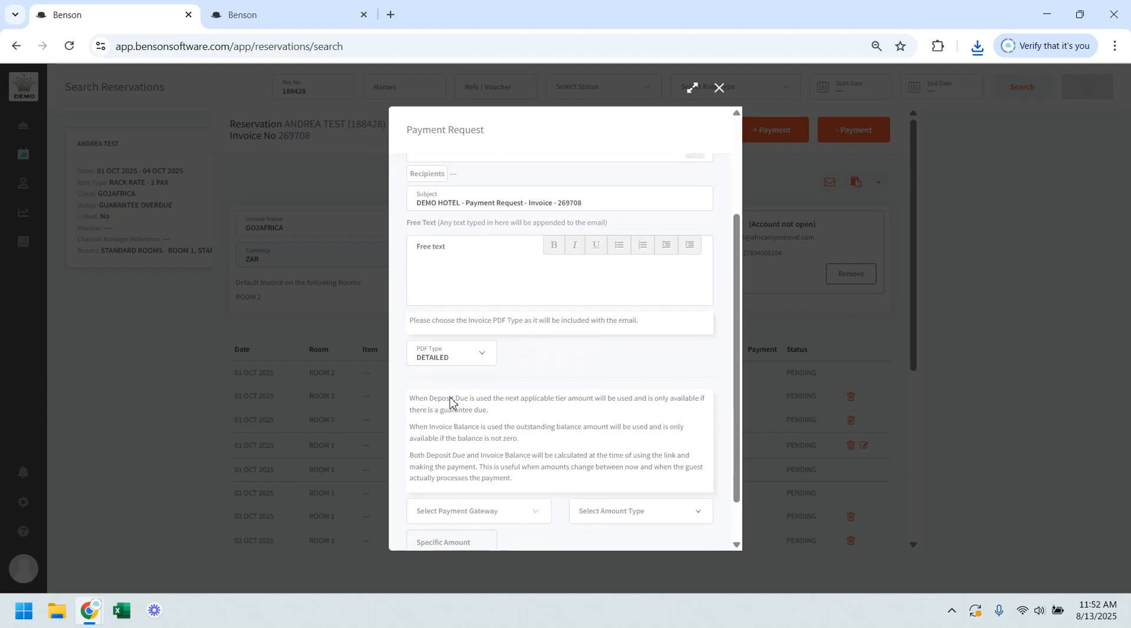
scroll(450, 401, down, 1)
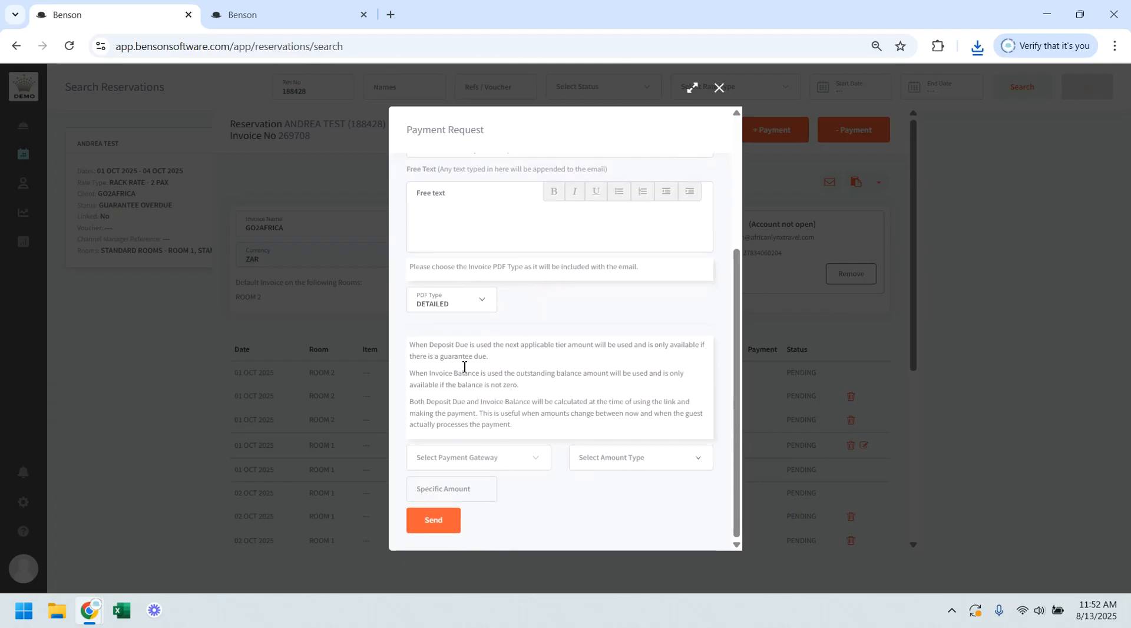
Step: Choose the TURNSTAY TEST gateway and SPECIFIC AMOUNT type in the payment request, close it unsent, and view the request options
click(454, 307)
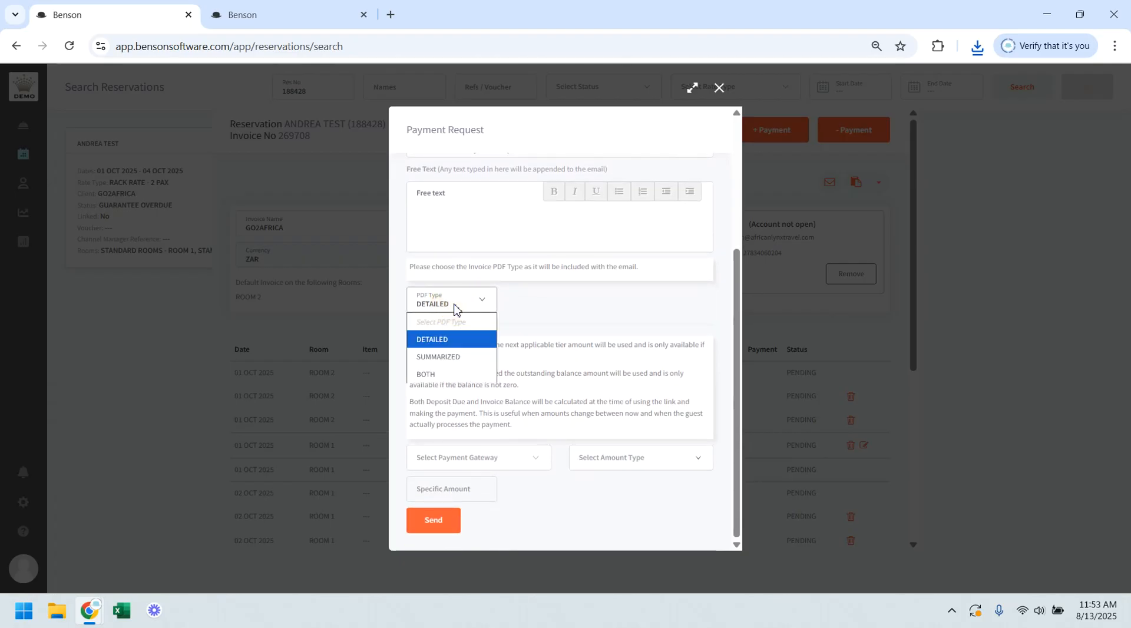
click(525, 314)
click(498, 463)
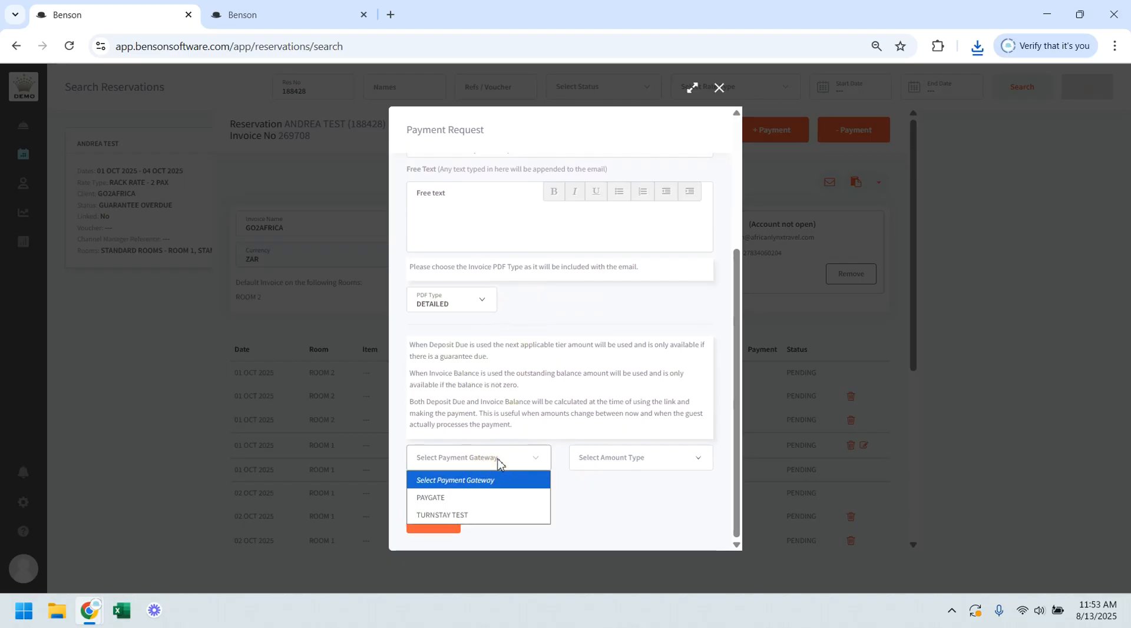
click(486, 517)
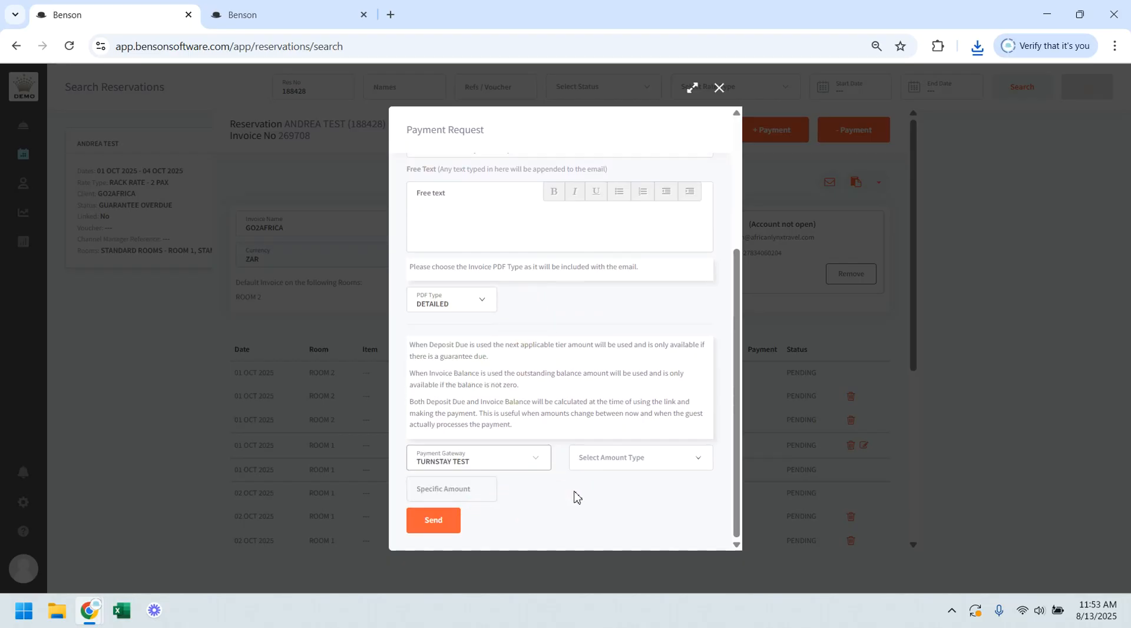
click(638, 462)
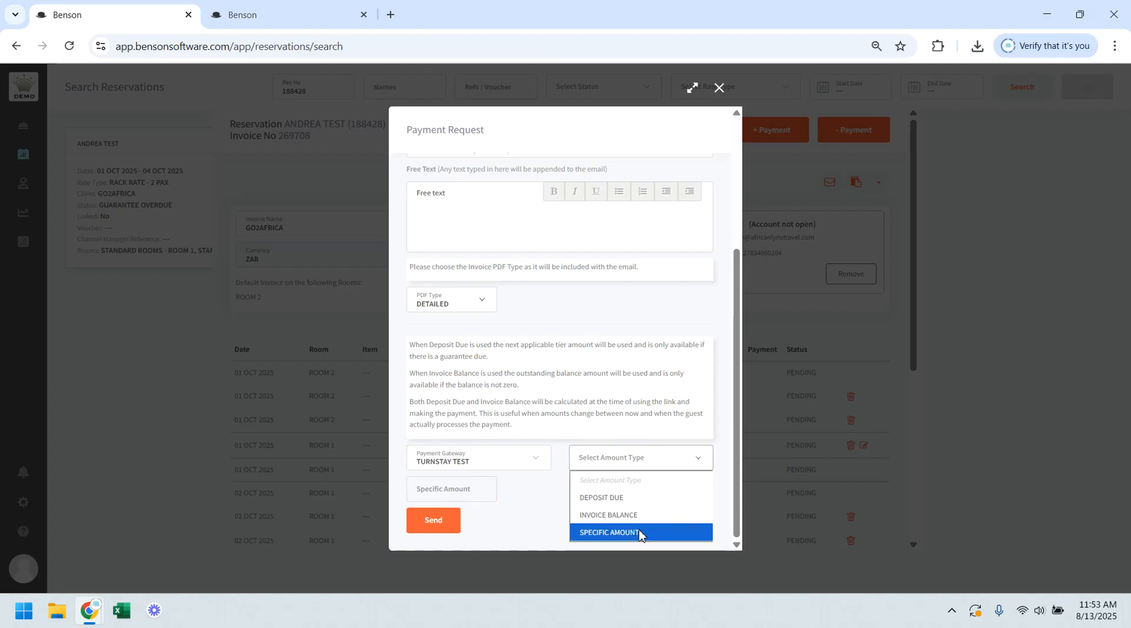
click(610, 533)
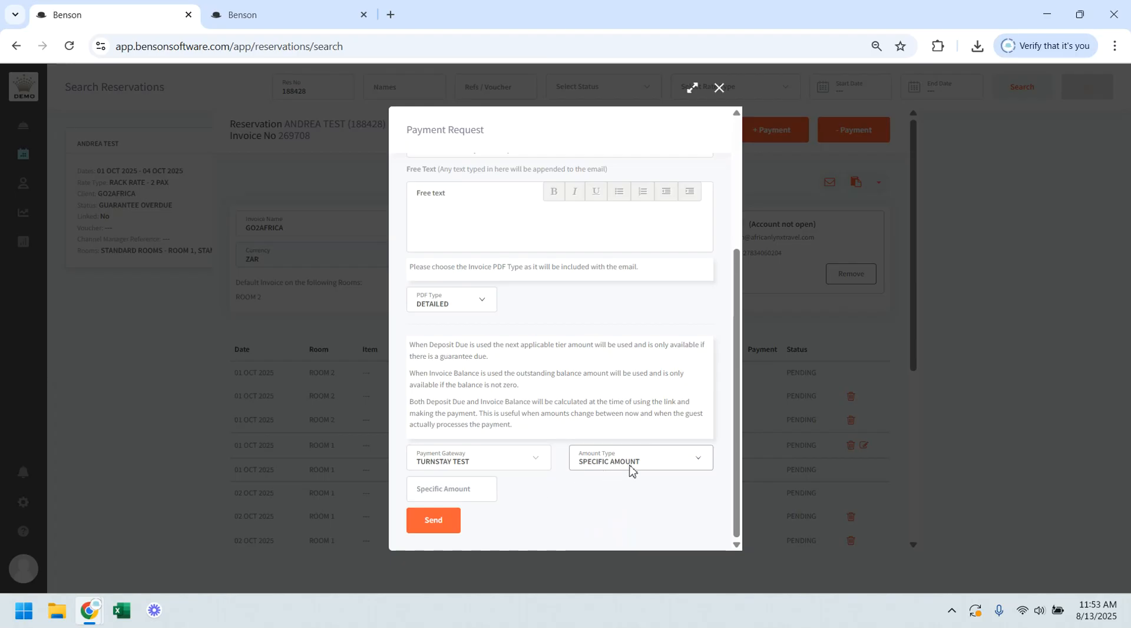
click(454, 489)
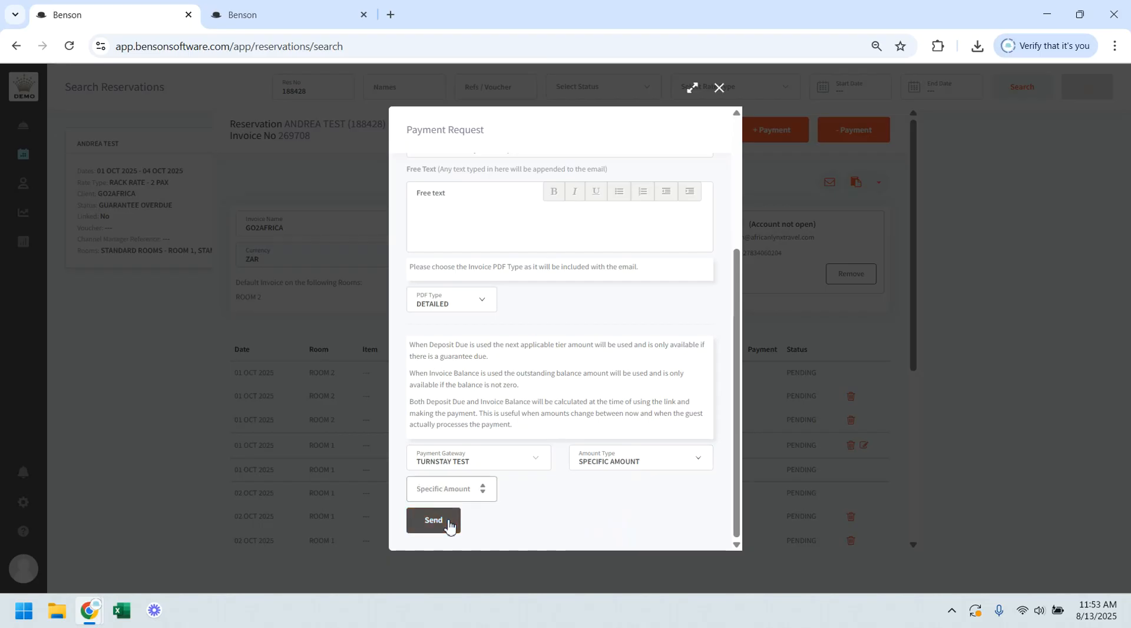
click(1099, 135)
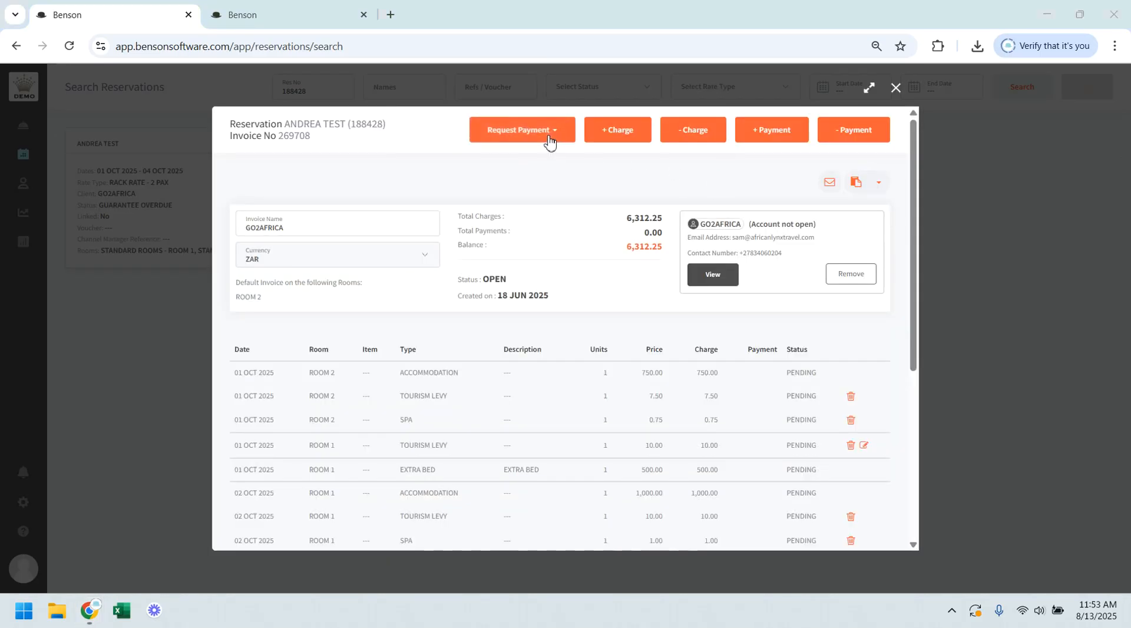
click(549, 141)
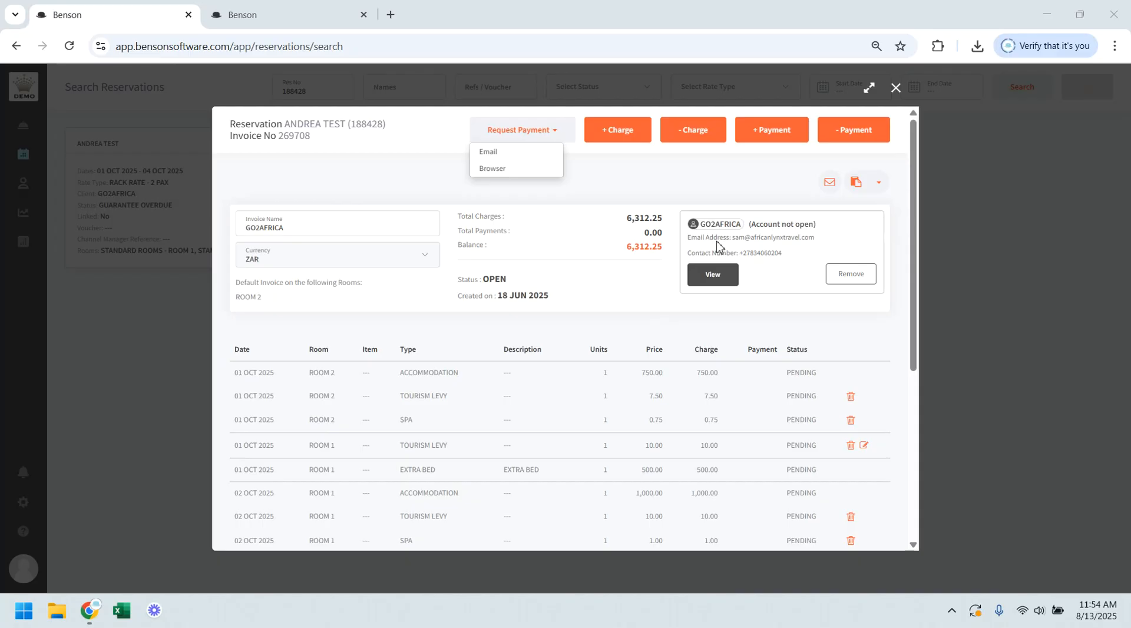
Step: Replace the client attached to the GO2AFRICA invoice with NEW FRONTIERS TOURS and return to the invoice overview
click(858, 277)
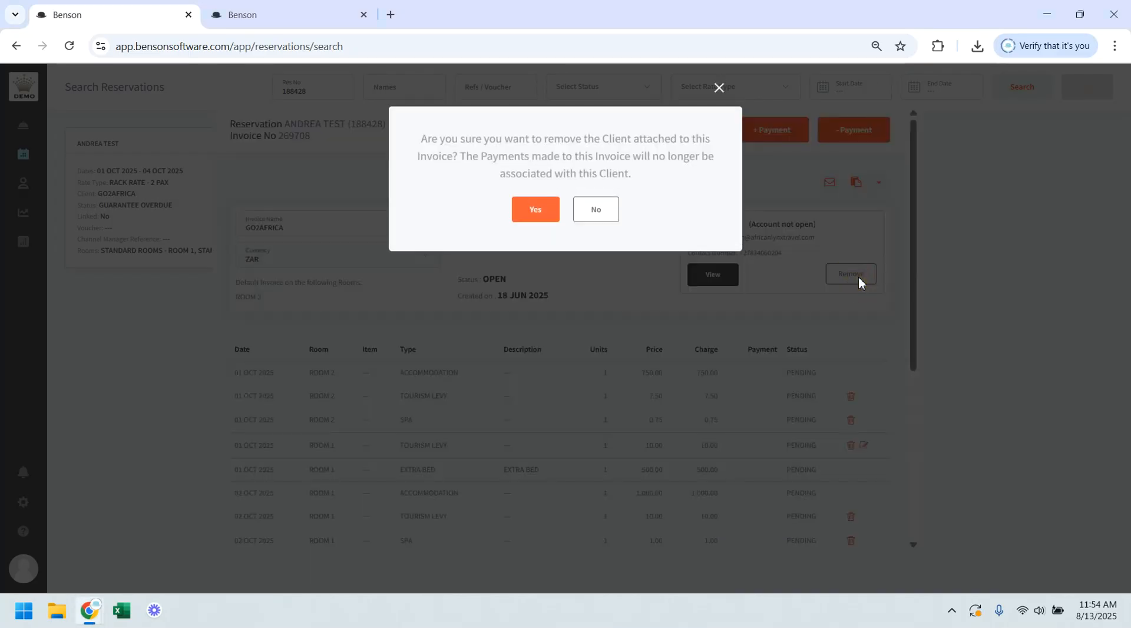
click(538, 209)
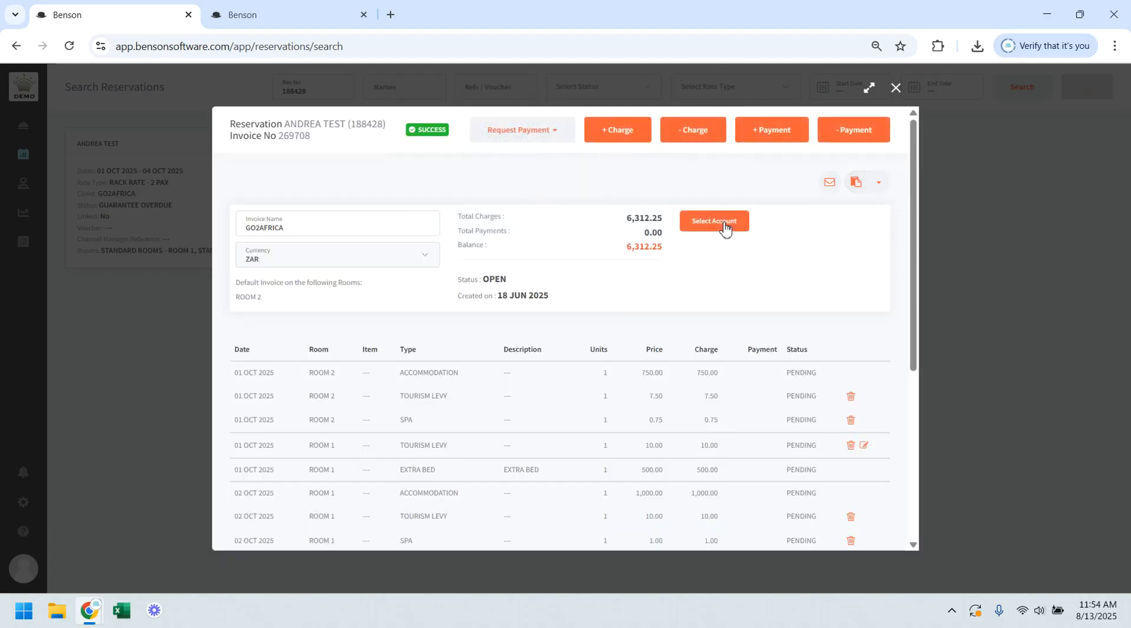
click(724, 228)
click(594, 131)
text(new fr)
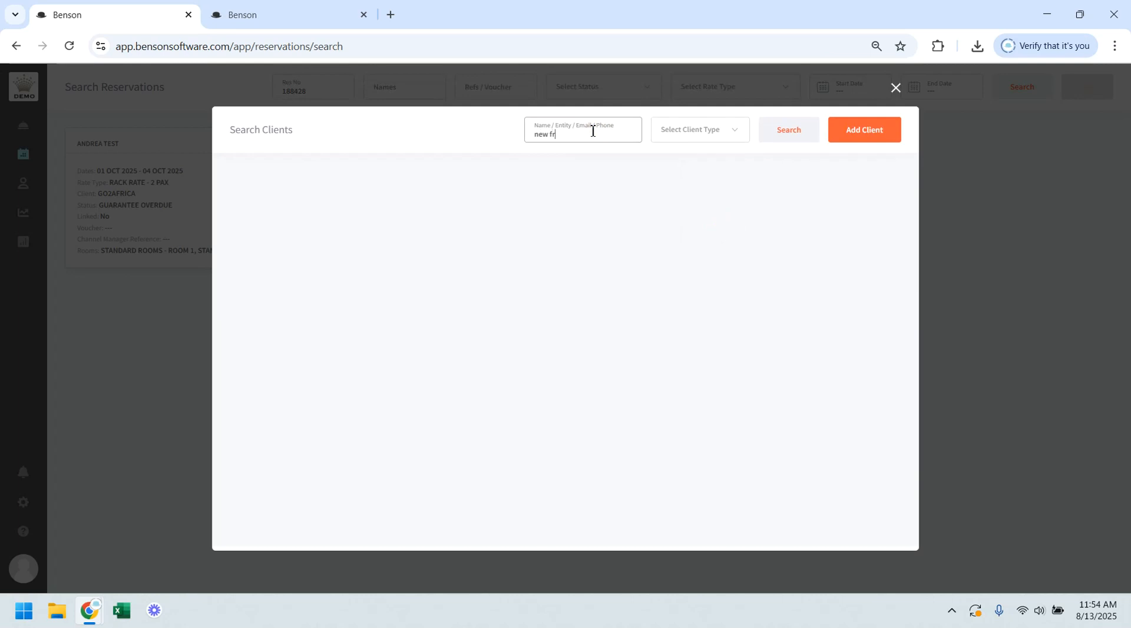
click(785, 131)
mouse_move(315, 232)
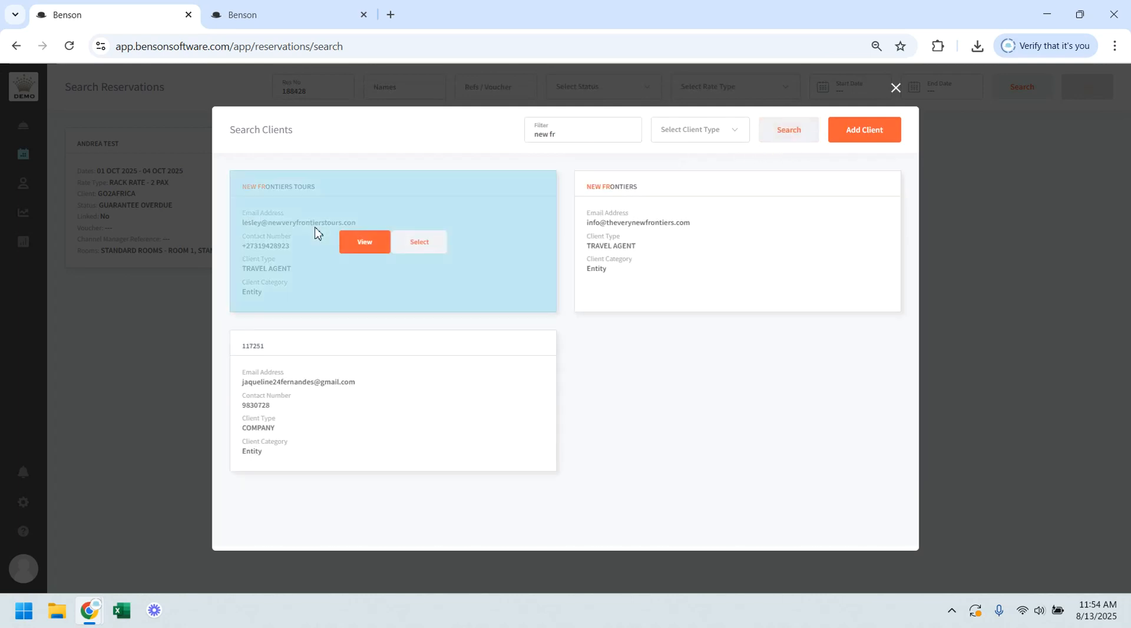
click(404, 241)
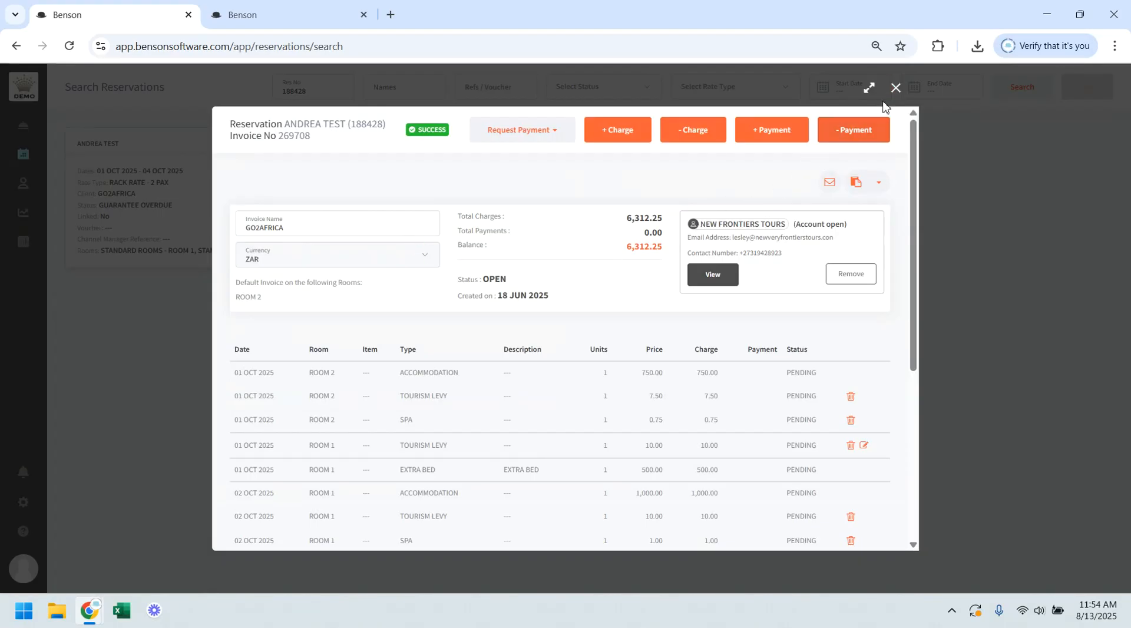
click(898, 89)
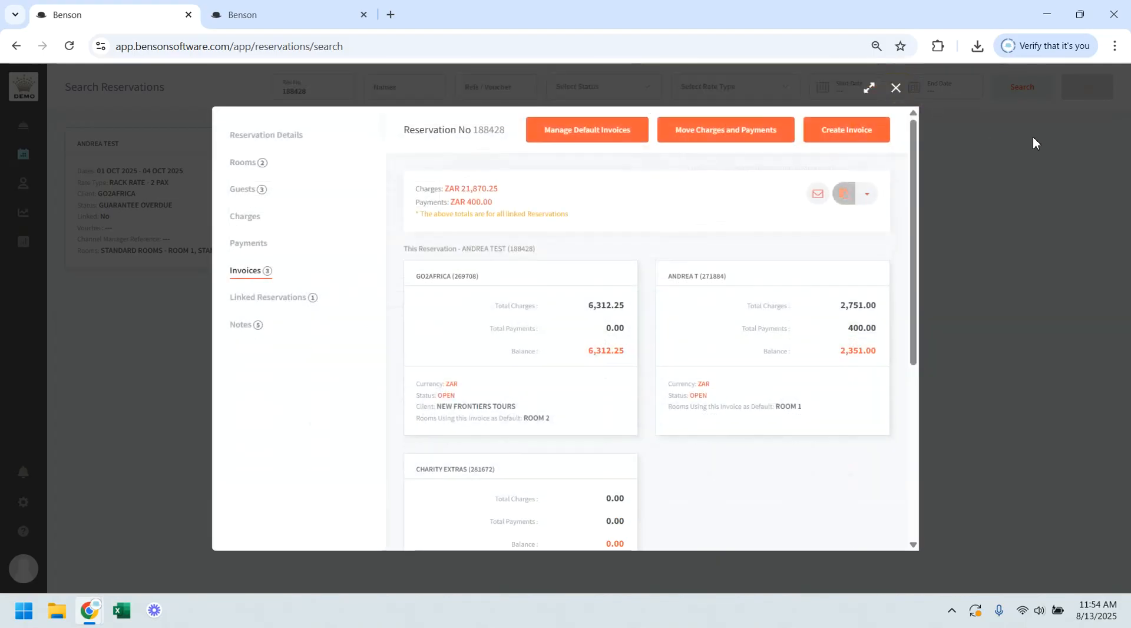
Step: View the reservations linked to this reservation
click(264, 304)
click(257, 272)
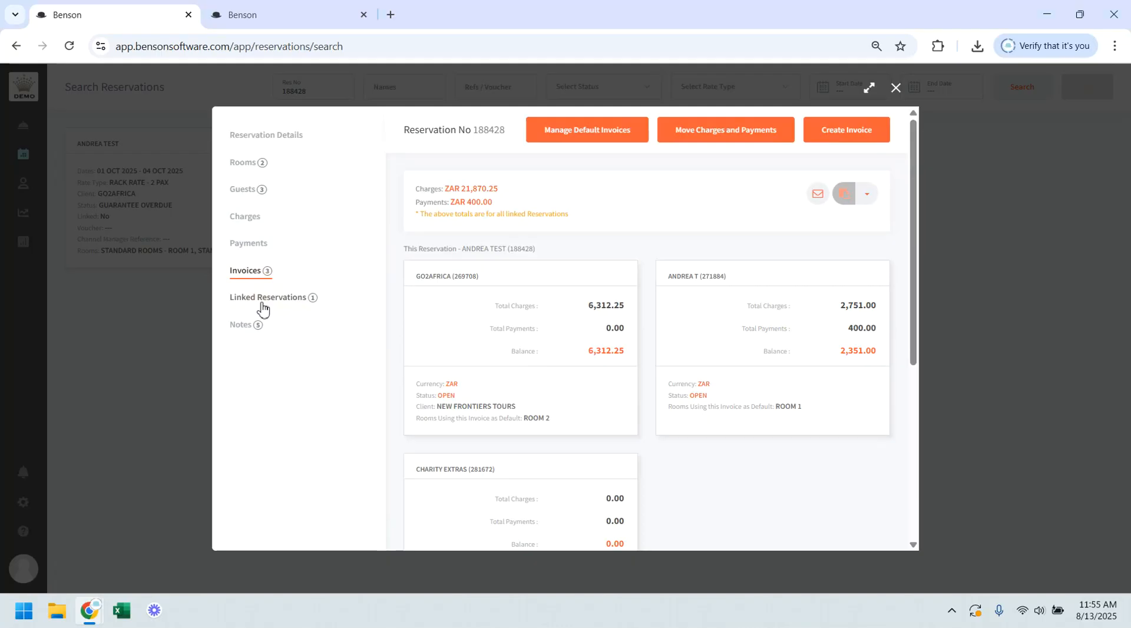
click(263, 306)
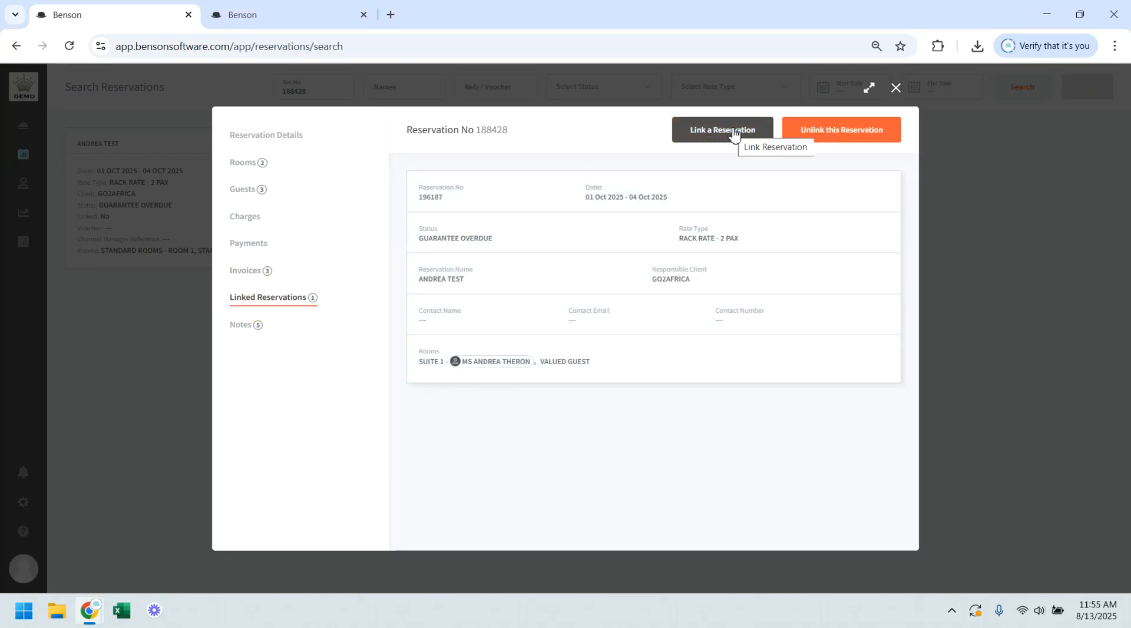
Step: Find reservations by guest name and link the 04 JUL to 08 JUL 2025 ROOM 3 reservation to this one
click(733, 133)
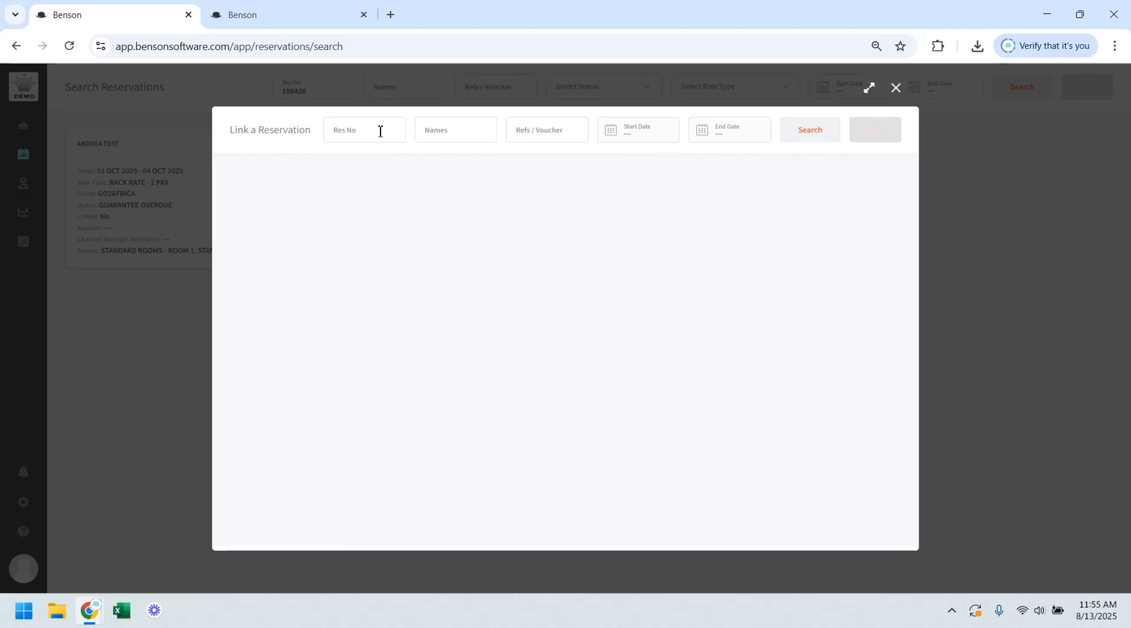
click(441, 130)
text(andrea)
click(800, 134)
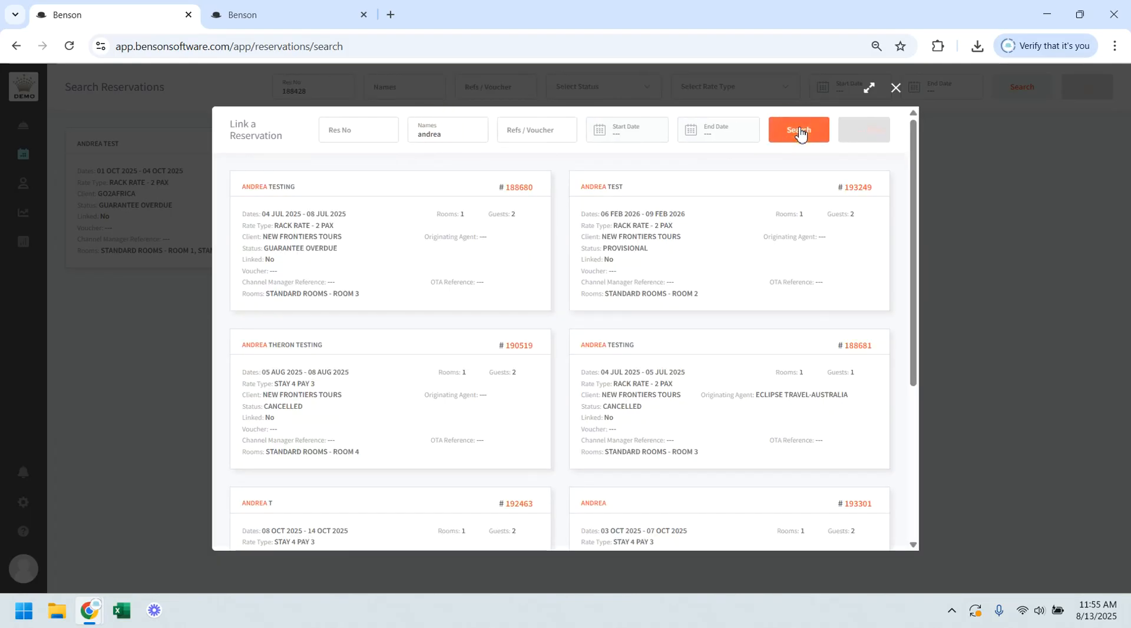
mouse_move(398, 209)
click(416, 241)
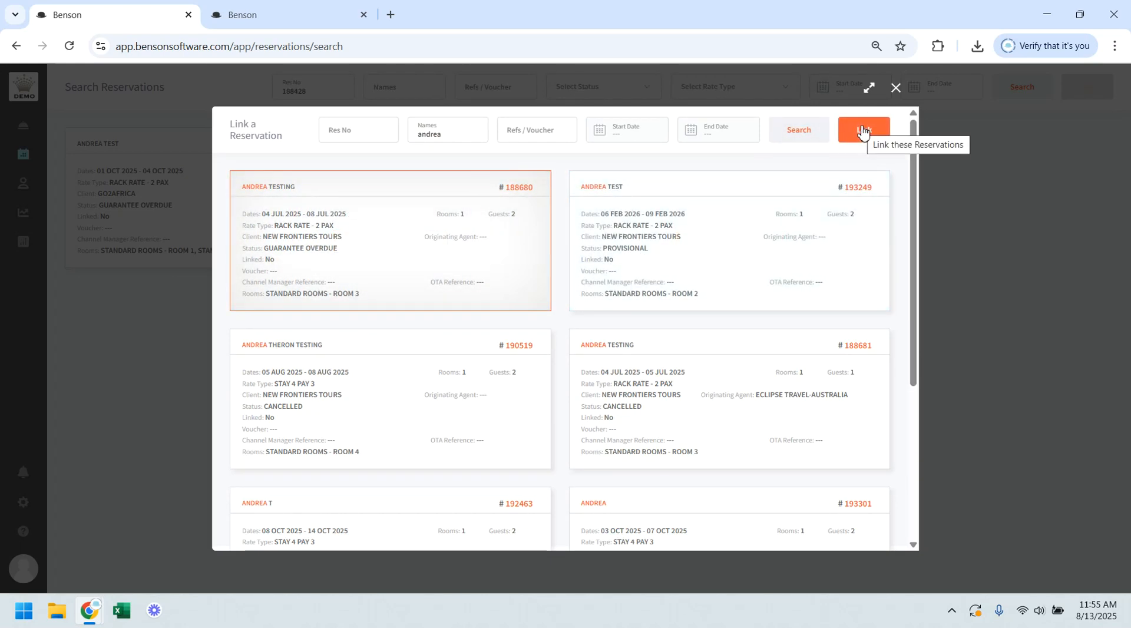
click(863, 133)
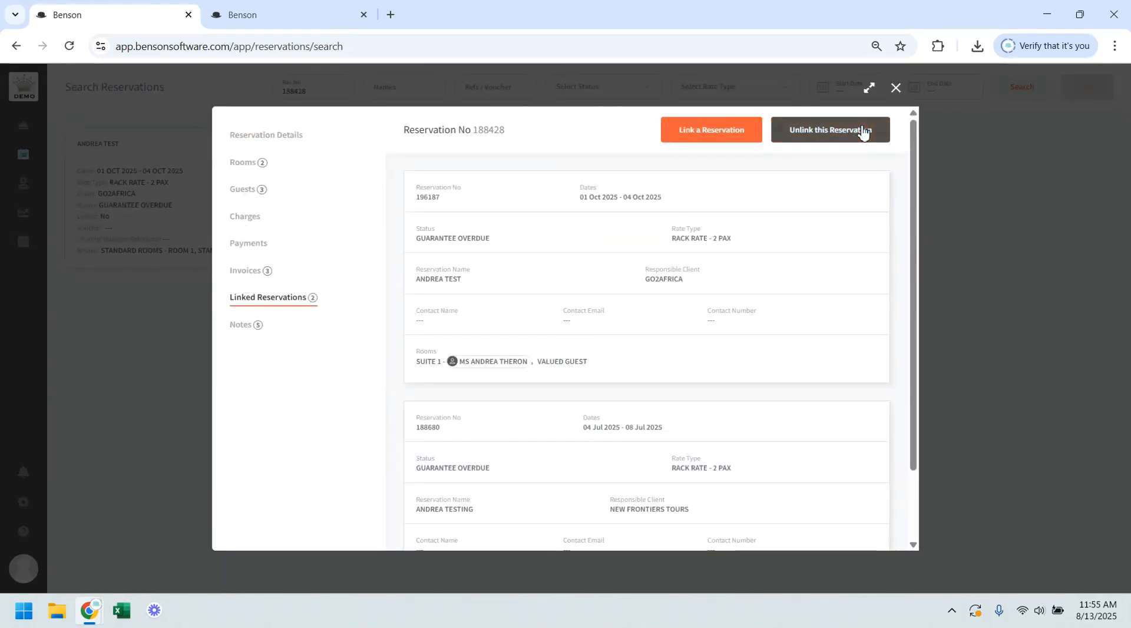
Step: Unlink the 04 Jul to 08 Jul 2025 ROOM 3 reservation from this reservation
mouse_move(699, 298)
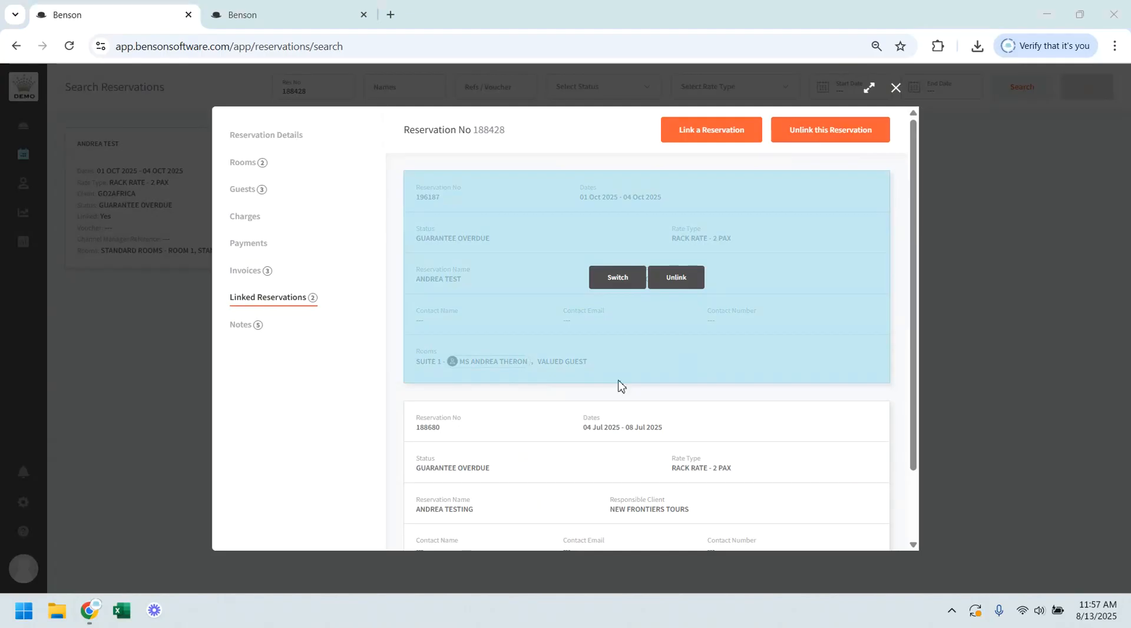
scroll(621, 383, down, 2)
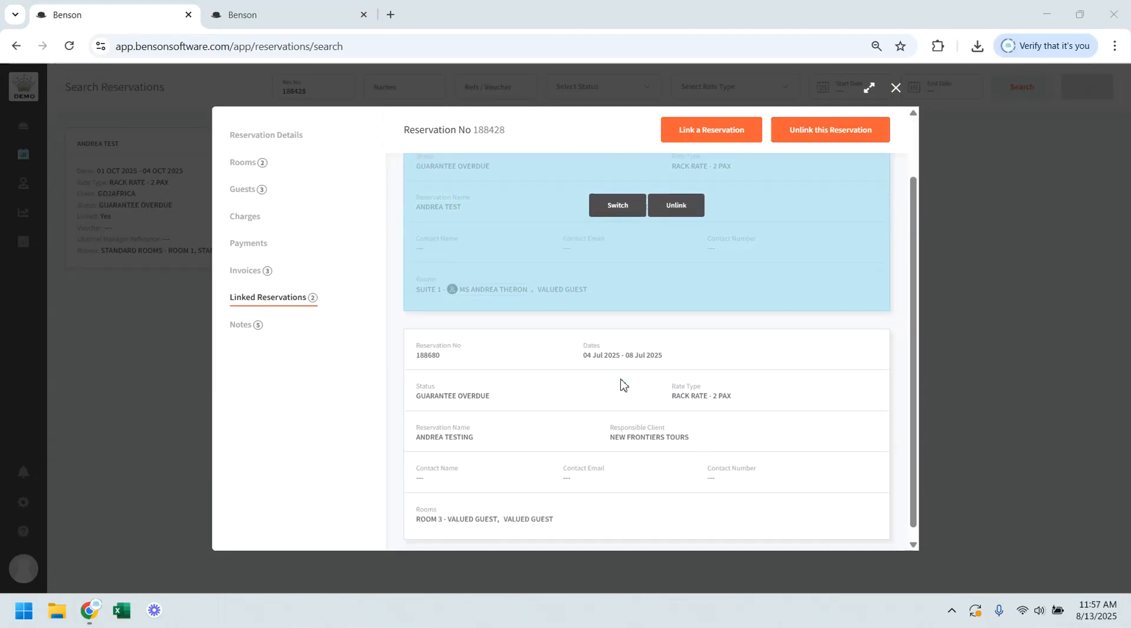
click(676, 422)
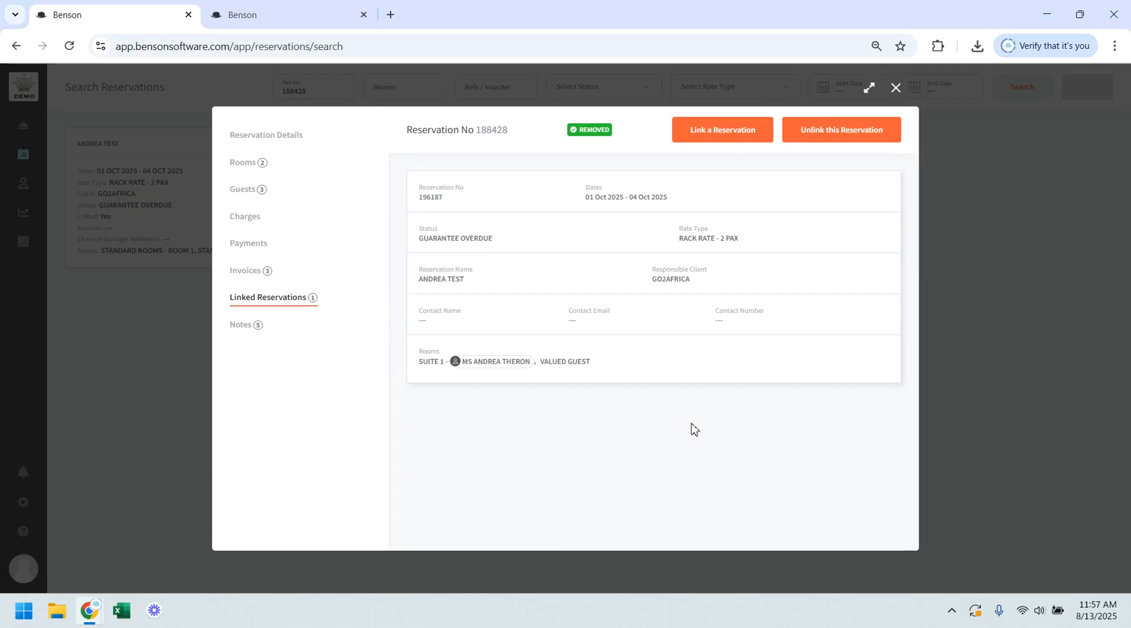
Step: Start a new reservation note of type CLIENT and include it in the reservation summary
click(242, 325)
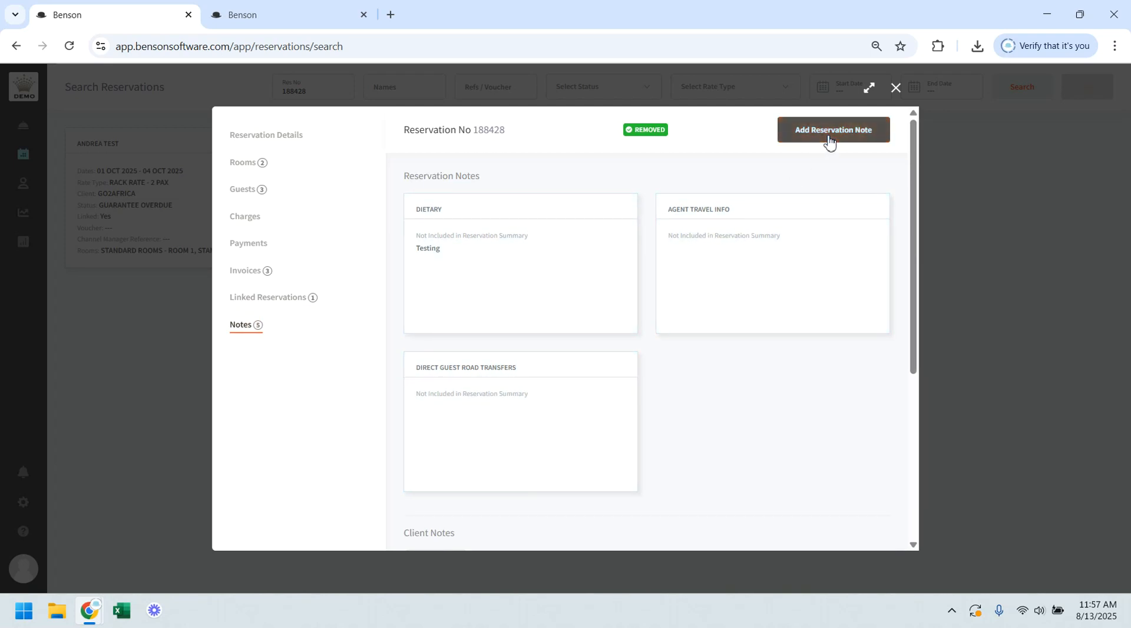
click(829, 140)
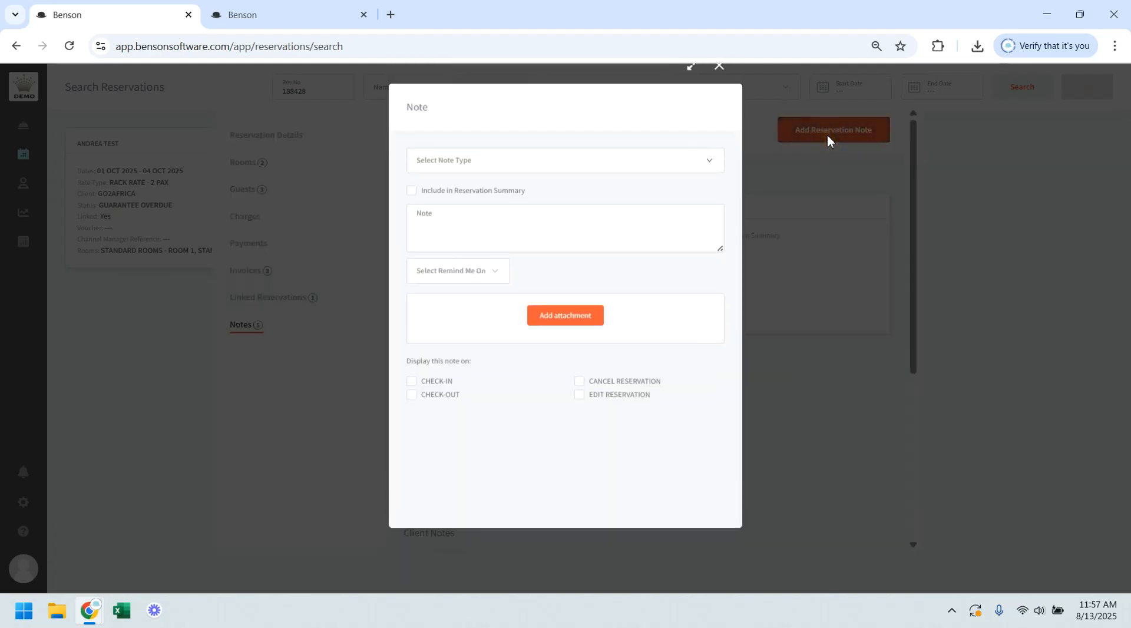
click(512, 184)
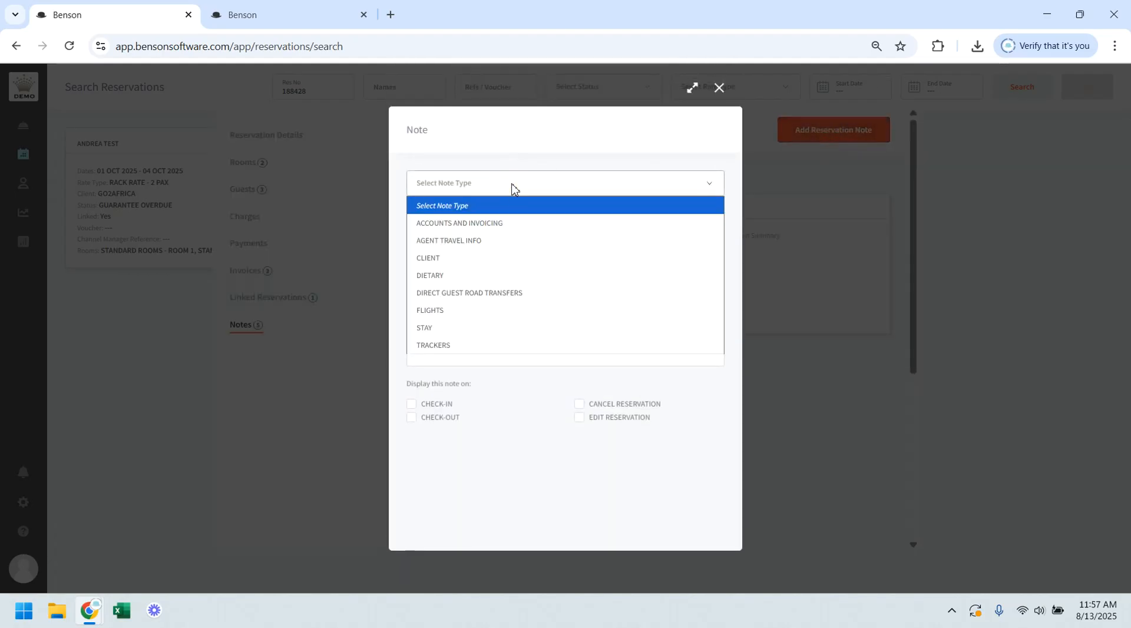
click(492, 257)
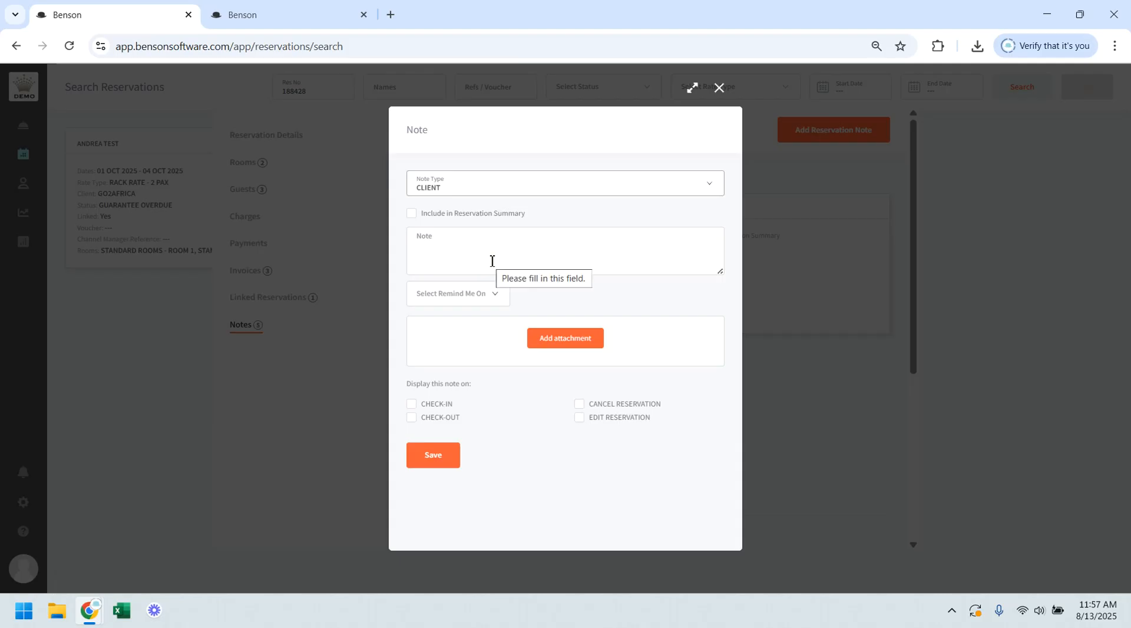
click(455, 236)
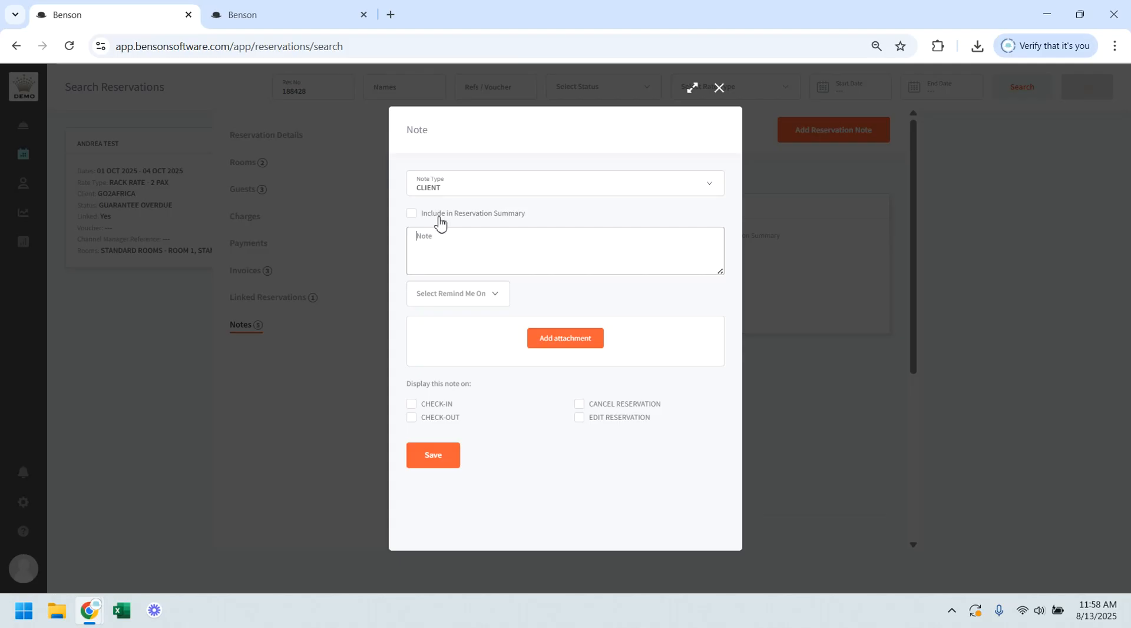
click(439, 221)
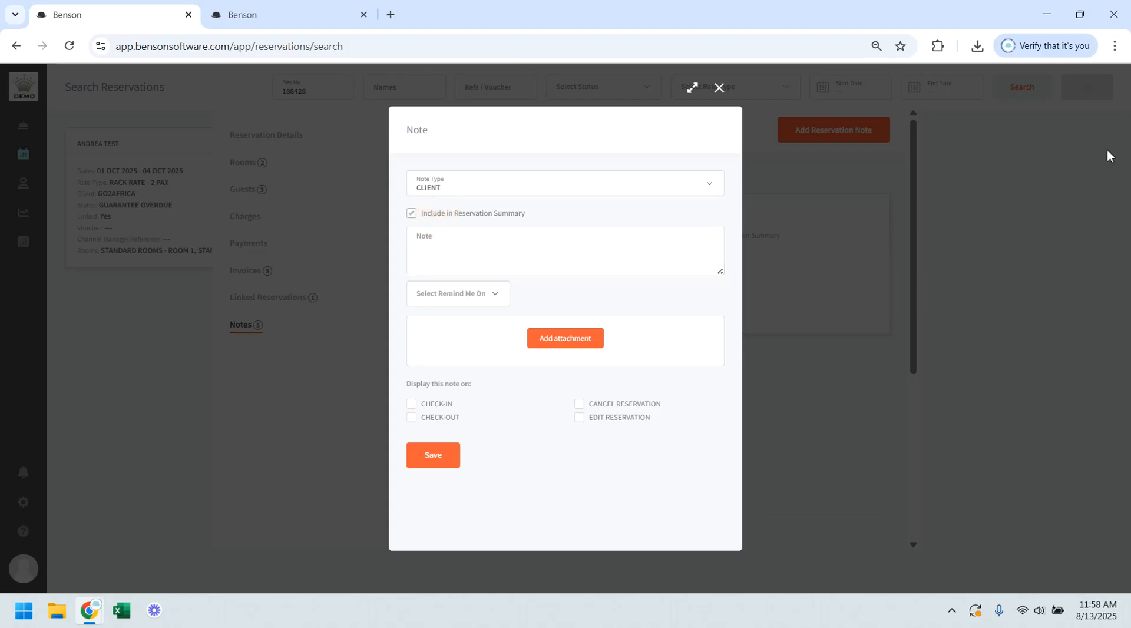
Step: Set the note's reminder to A SPECIFIC TIME, view the attachment file chooser, and close the note without saving
click(463, 297)
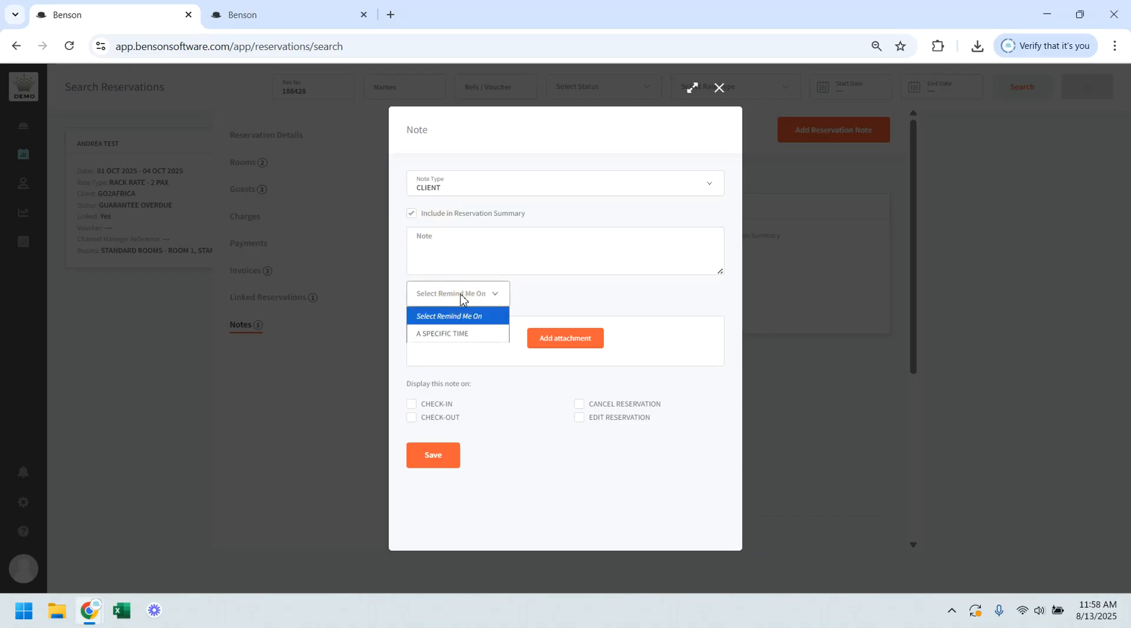
click(447, 334)
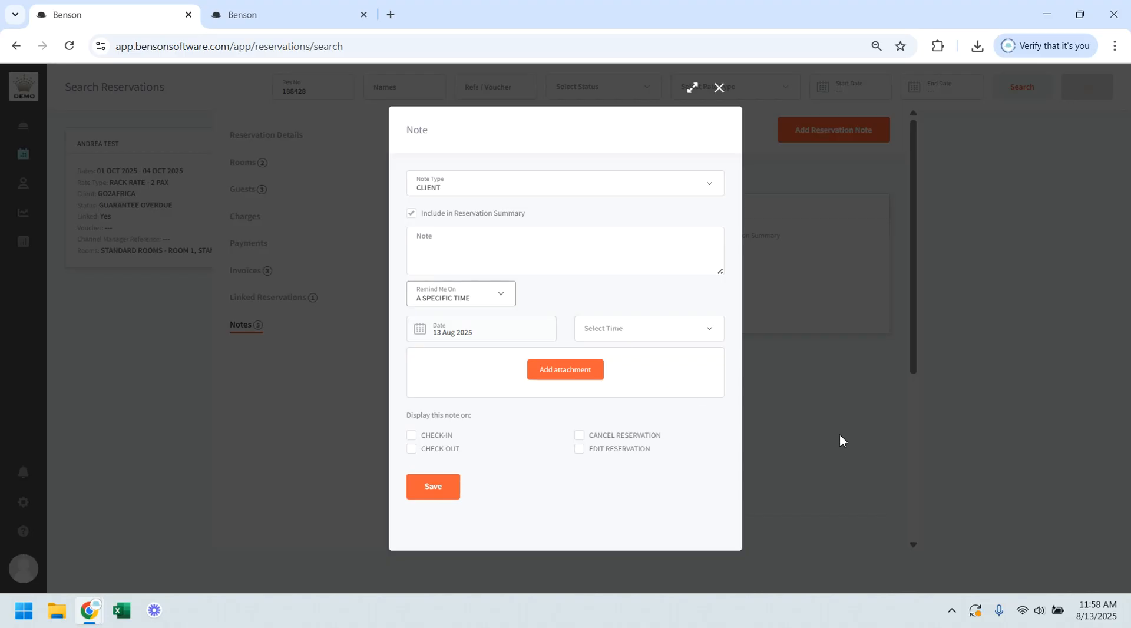
click(566, 370)
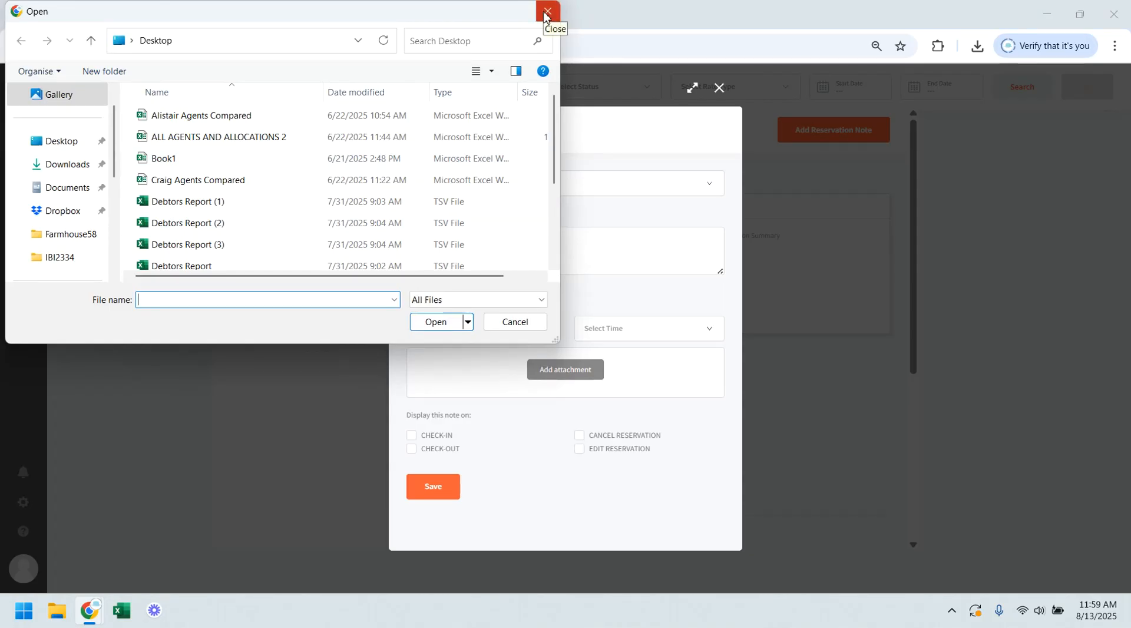
key(Escape)
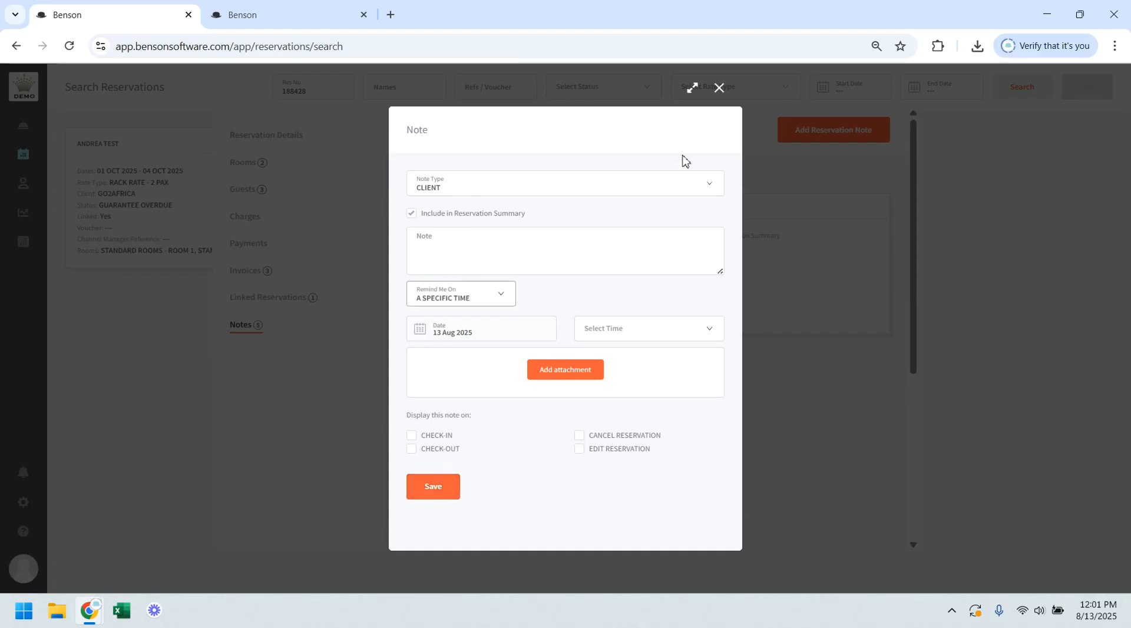
click(719, 88)
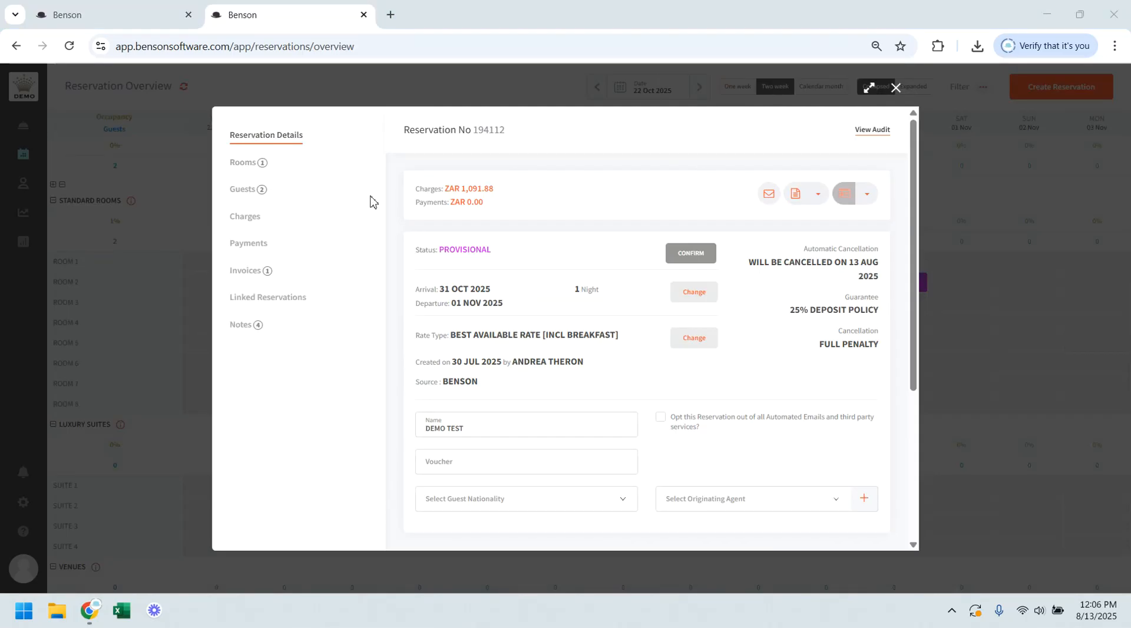
Step: Start cancelling the DEMO TEST reservation, continue past its notes, and enter Testing as the cancellation reason
scroll(792, 376, down, 5)
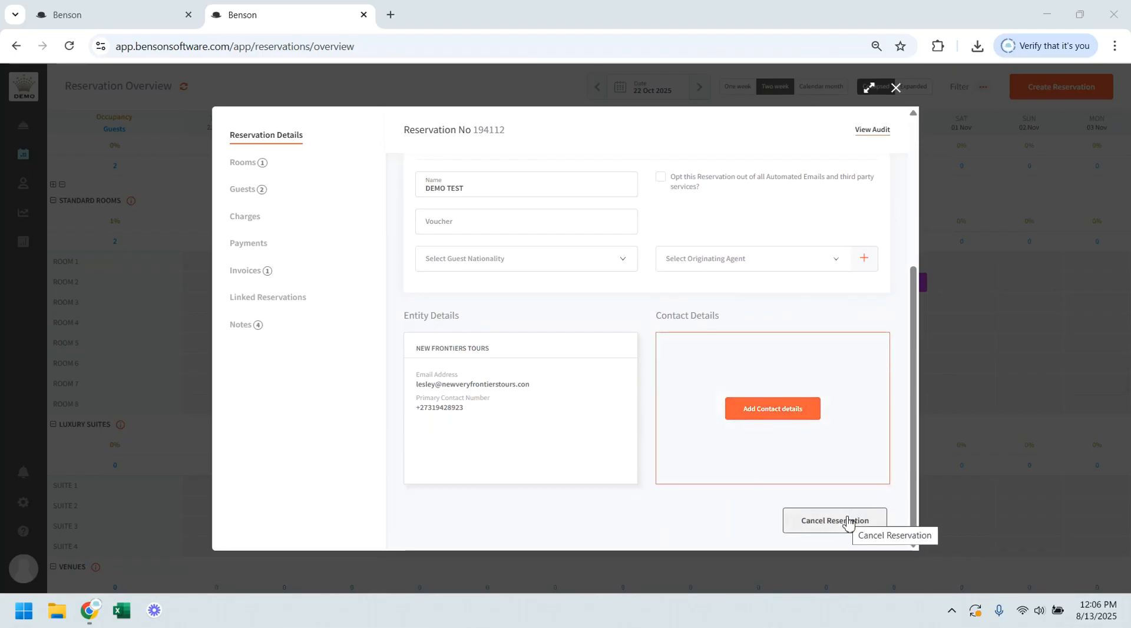
click(847, 521)
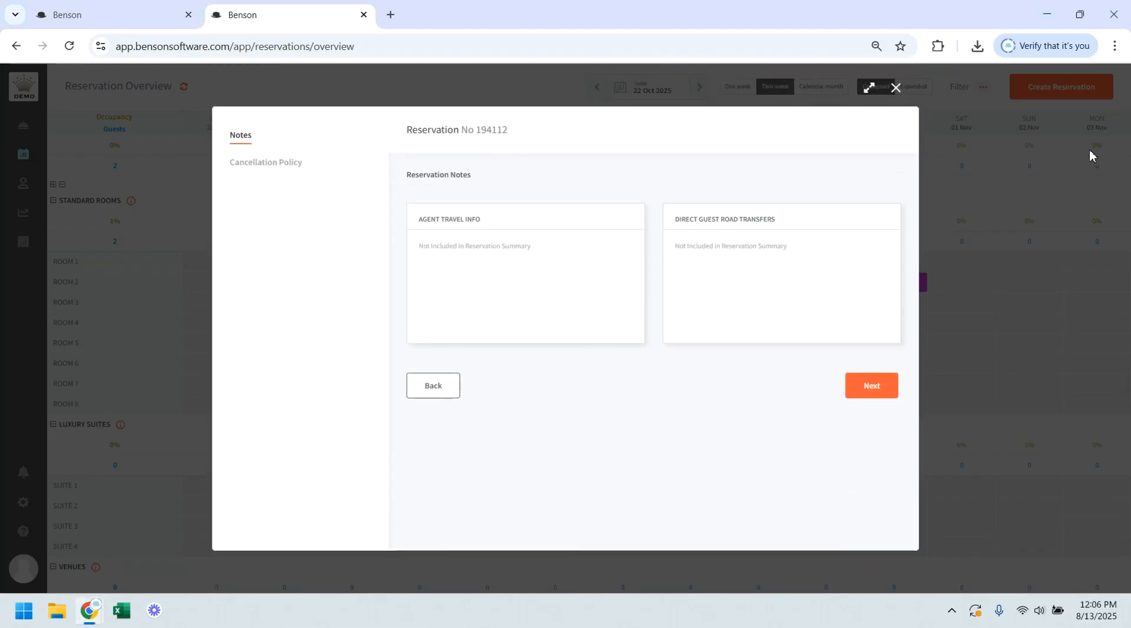
click(874, 388)
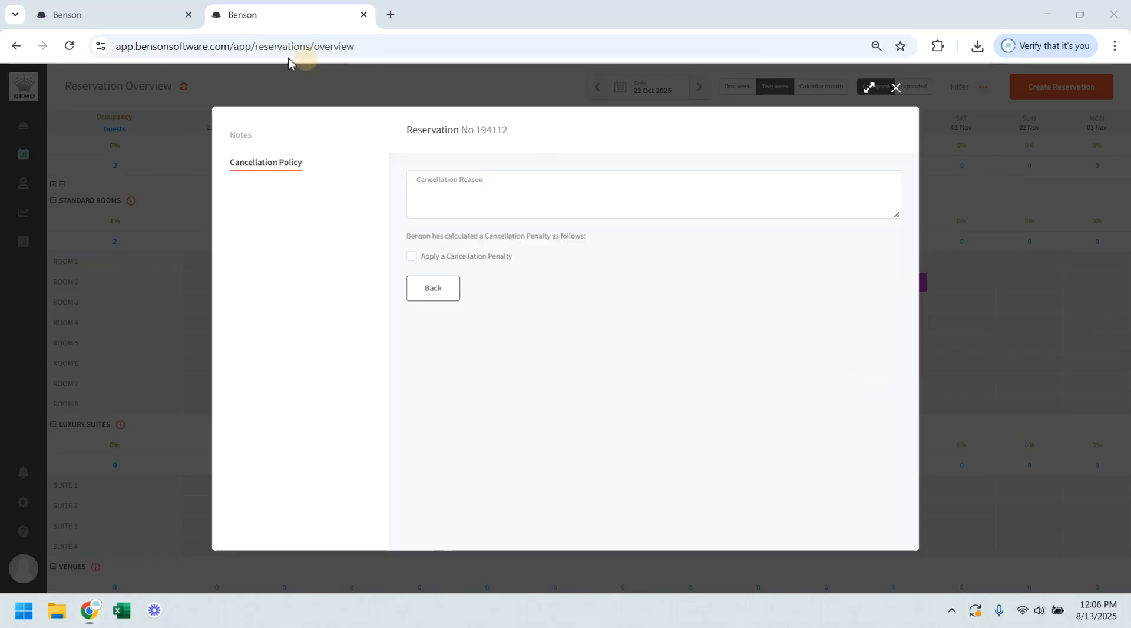
click(464, 189)
text(Tetsub)
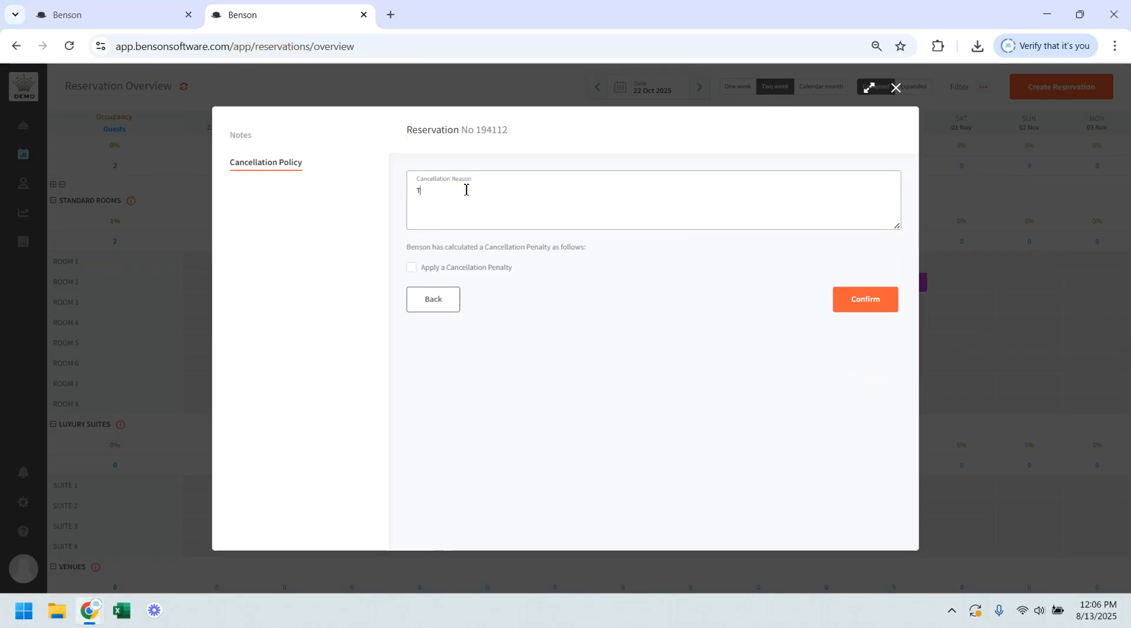
key(BackSpace)
key(BackSpace)
key(BackSpace)
key(BackSpace)
text(sting)
click(172, 69)
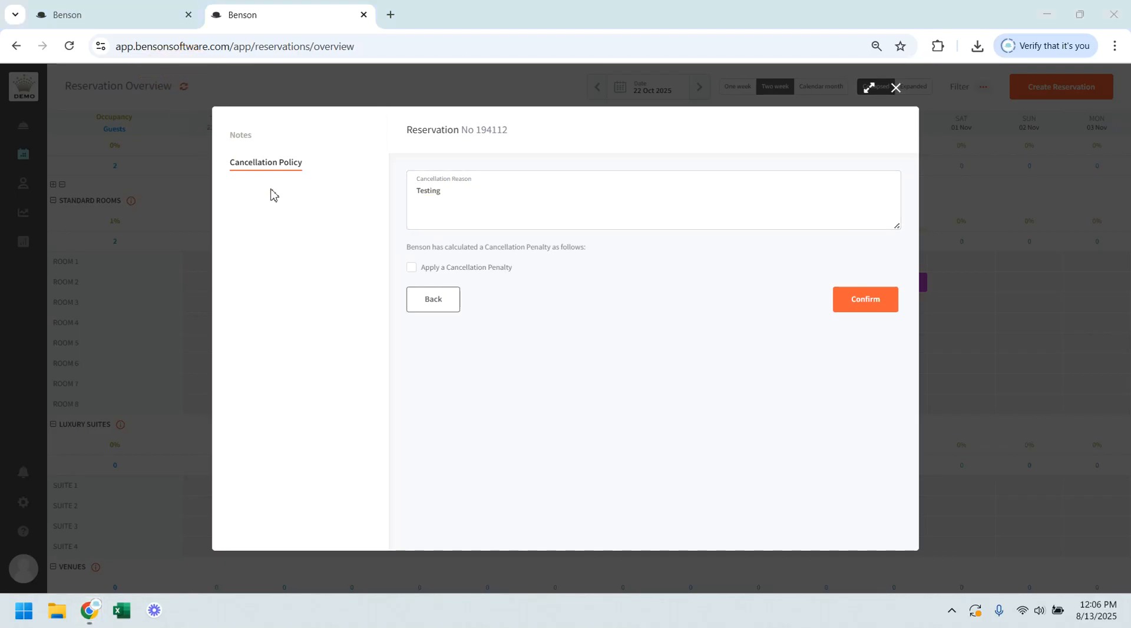
Step: Apply a cancellation penalty and assign it to the NEW FRONTIERS TOURS ZAR invoice
click(459, 271)
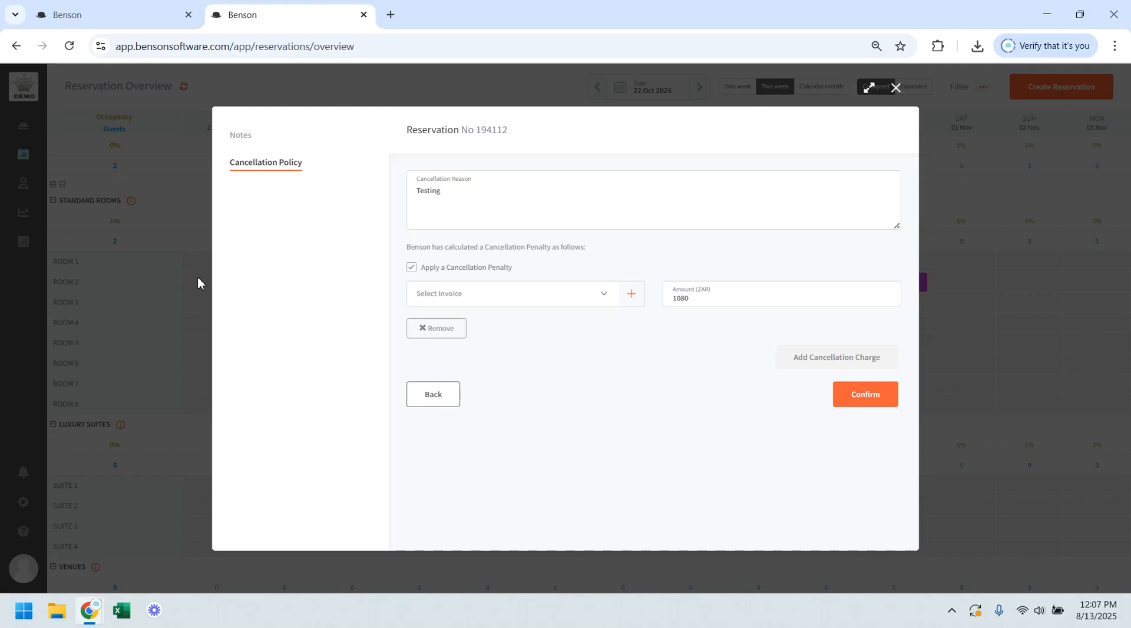
click(532, 303)
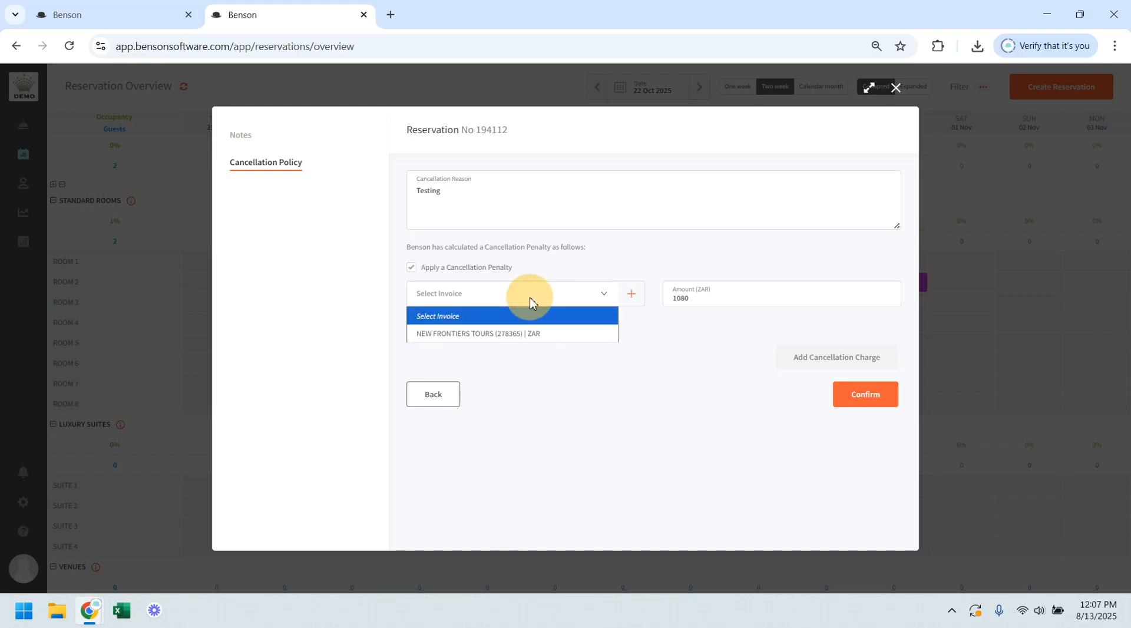
click(517, 334)
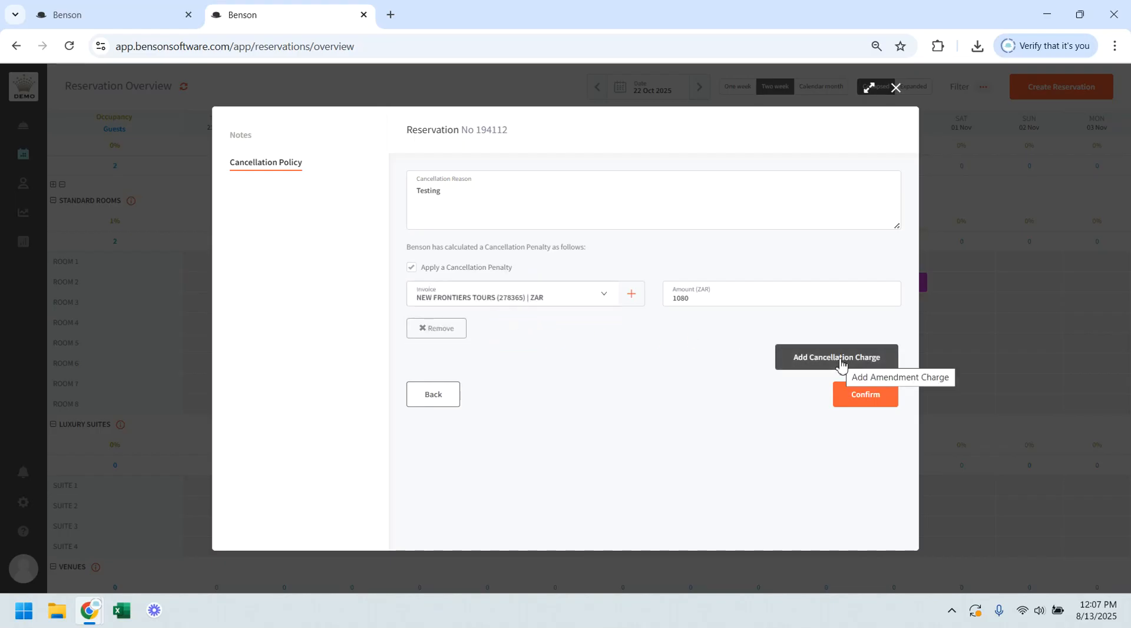
Step: Add a second cancellation charge of ZAR 50 to the NEW FRONTIERS TOURS invoice and confirm the reservation's cancellation
click(839, 364)
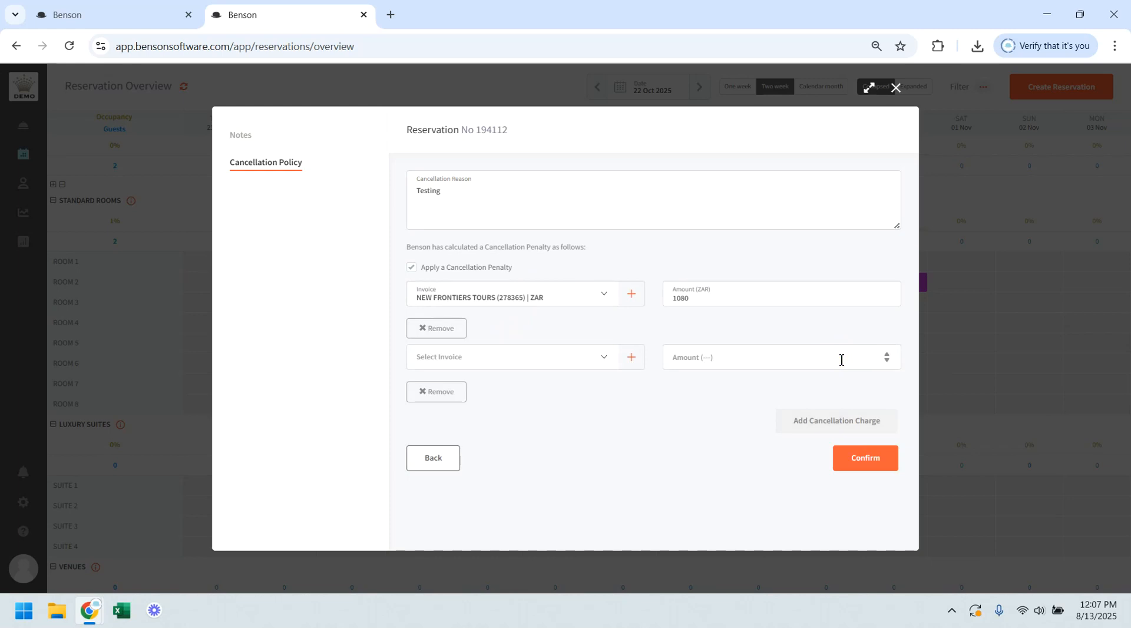
click(515, 361)
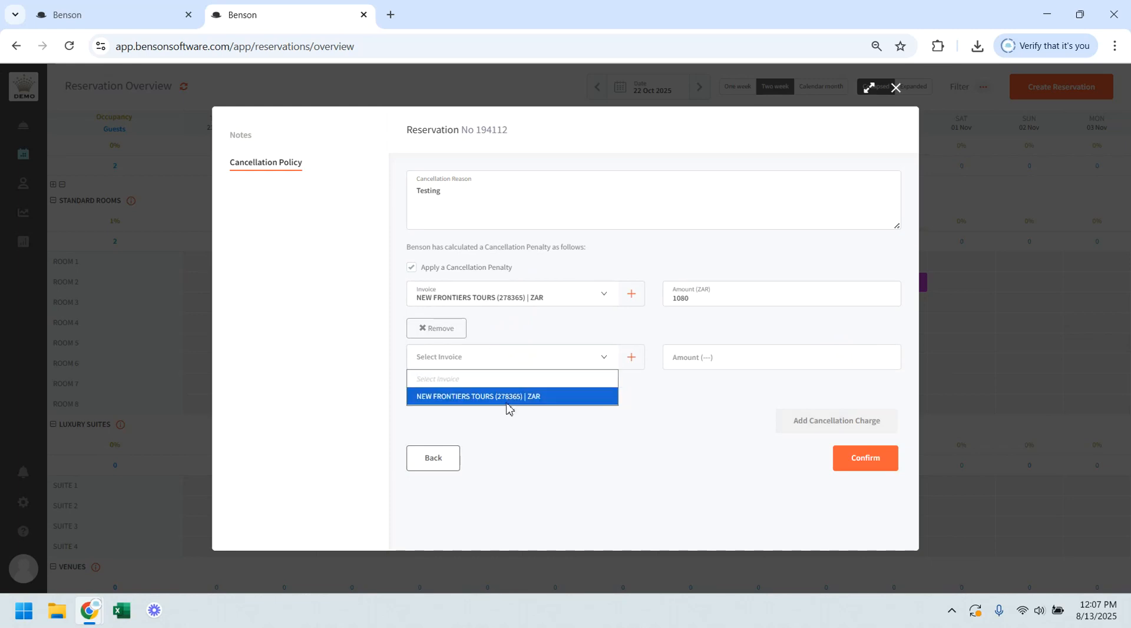
click(507, 396)
click(743, 354)
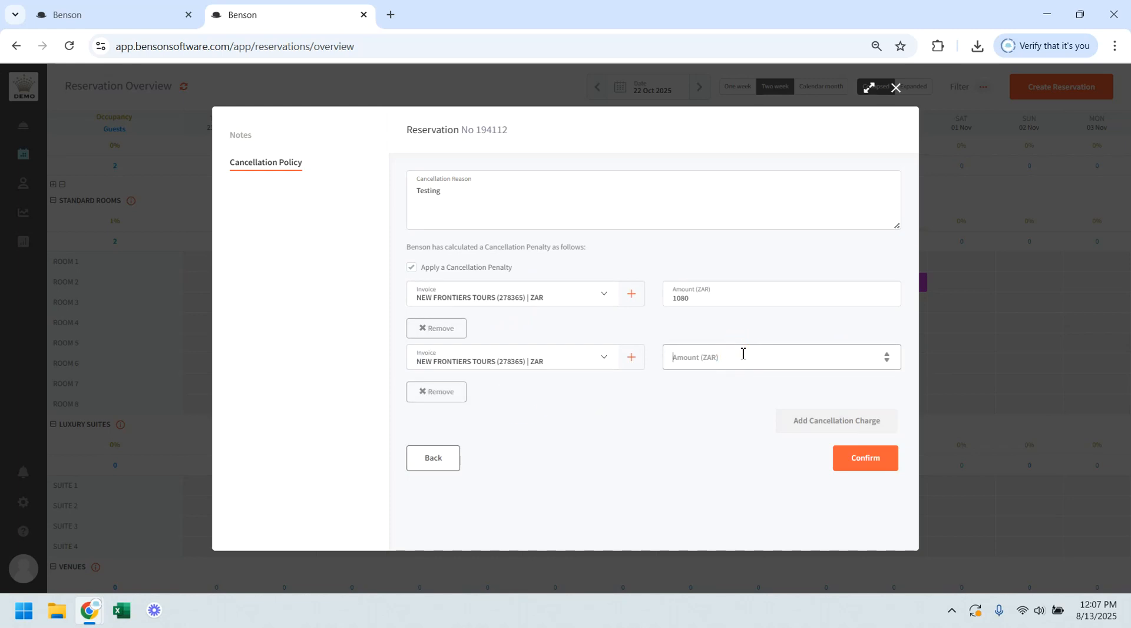
text(50)
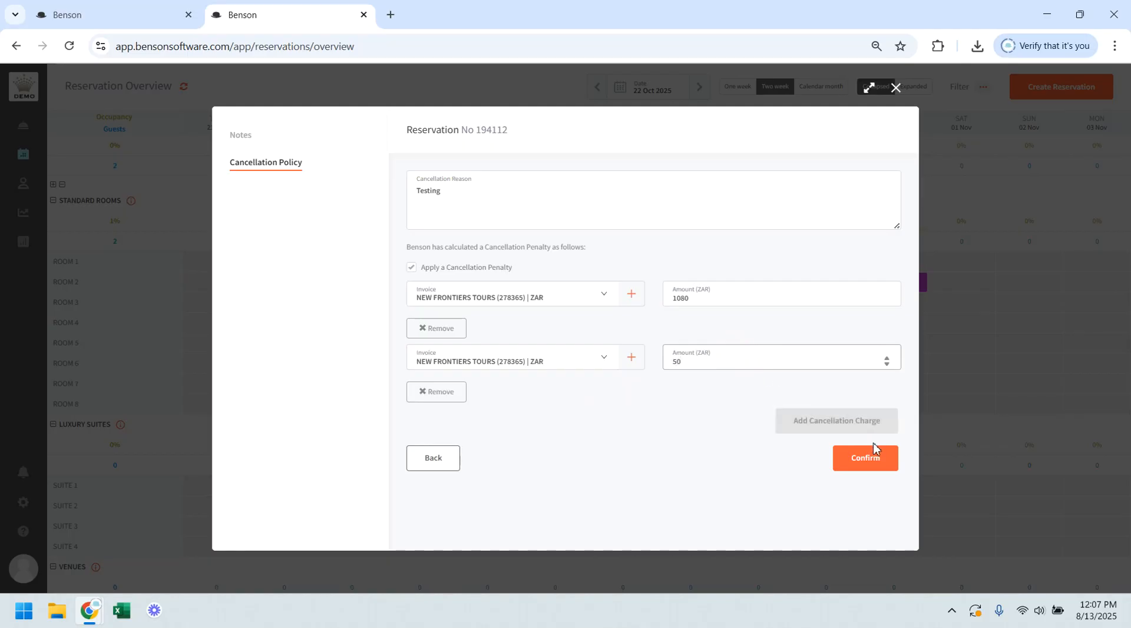
click(879, 459)
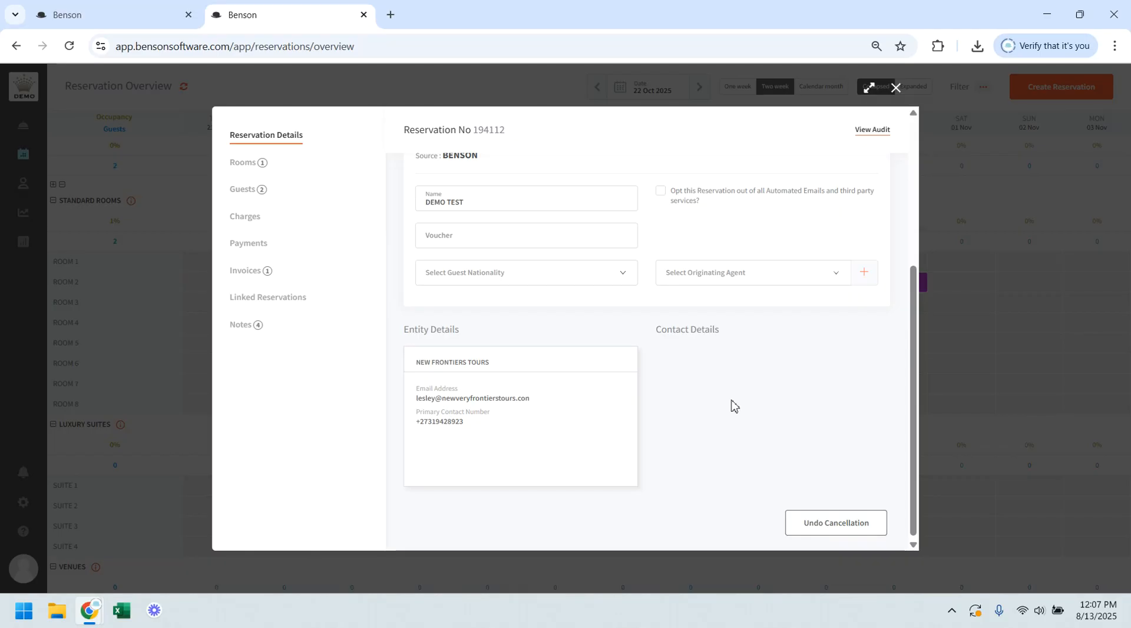
scroll(733, 405, up, 5)
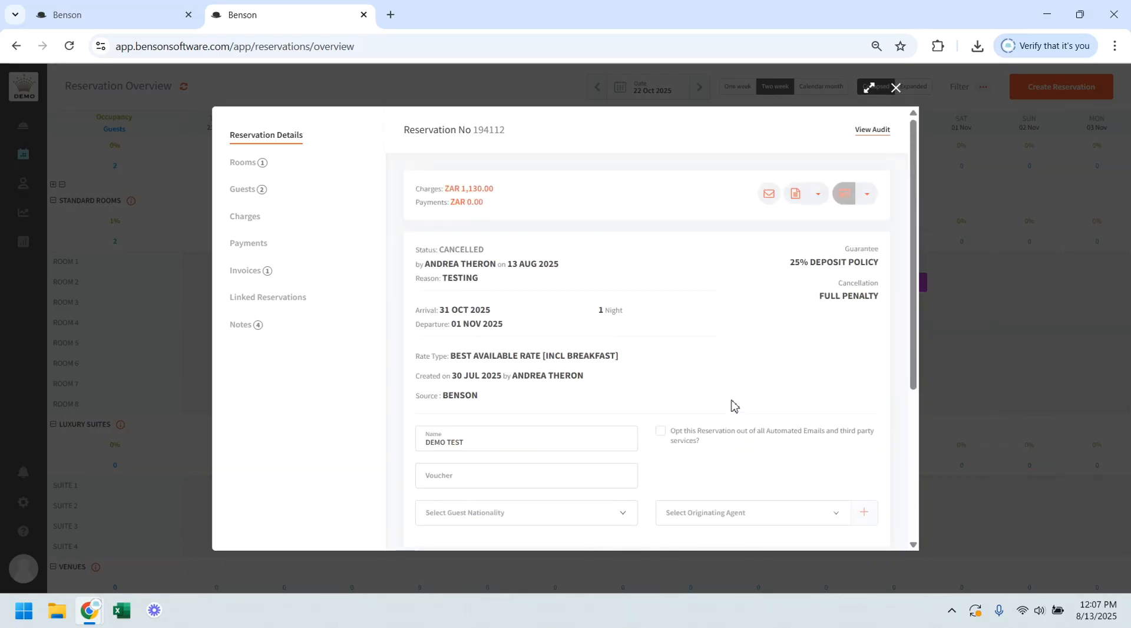
click(1115, 93)
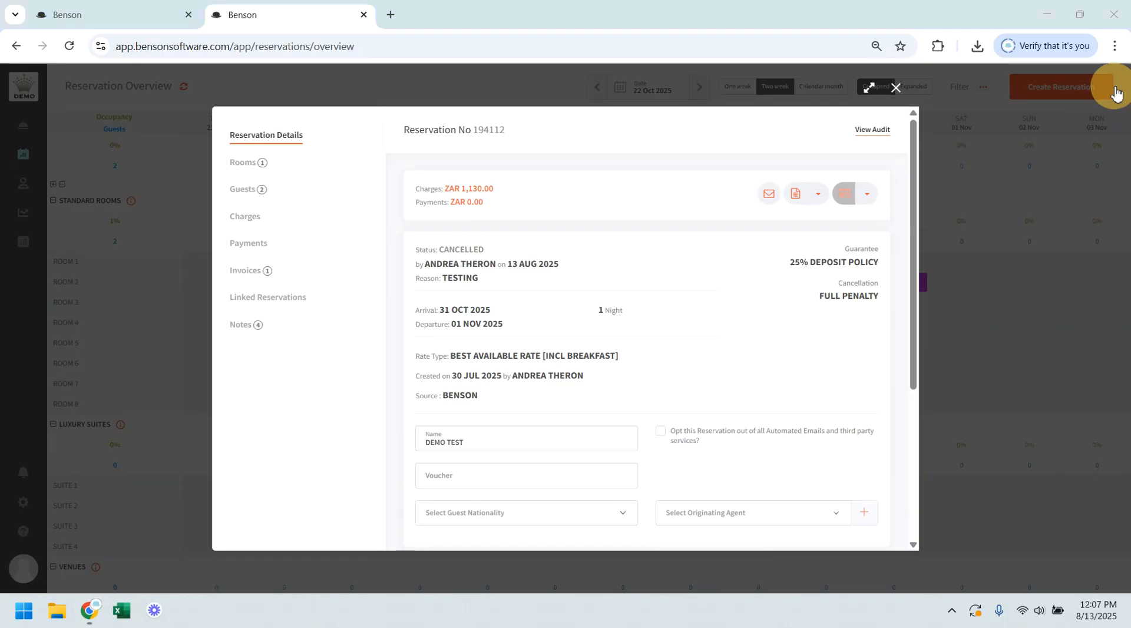